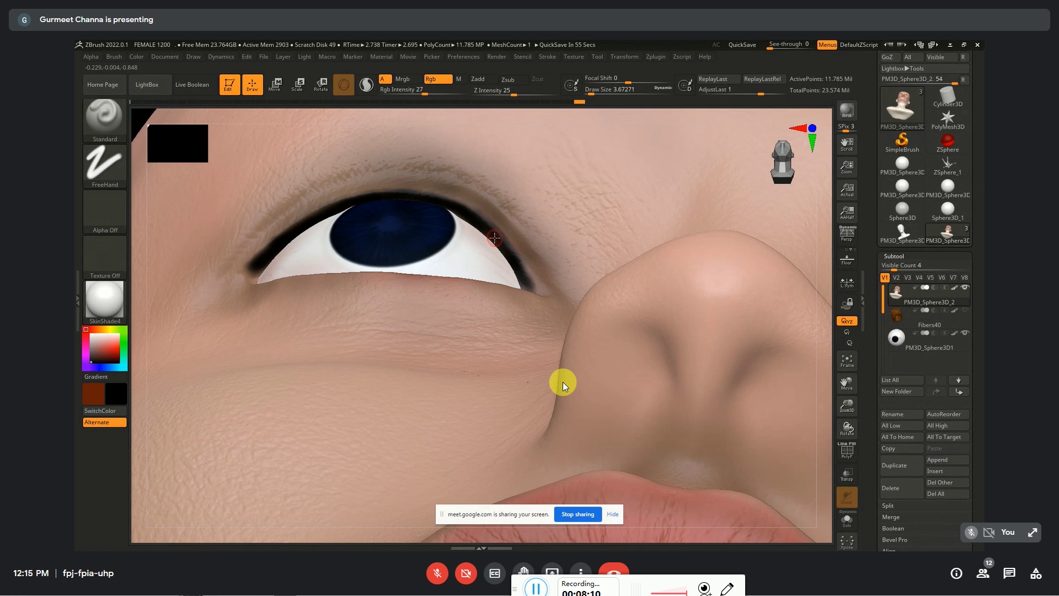
Paint the lower eyelid rim darker toward the outer corner, lightening skin near the inner corner
mouse_move(473, 248)
right_down()
mouse_move(452, 312)
mouse_move(482, 298)
right_up()
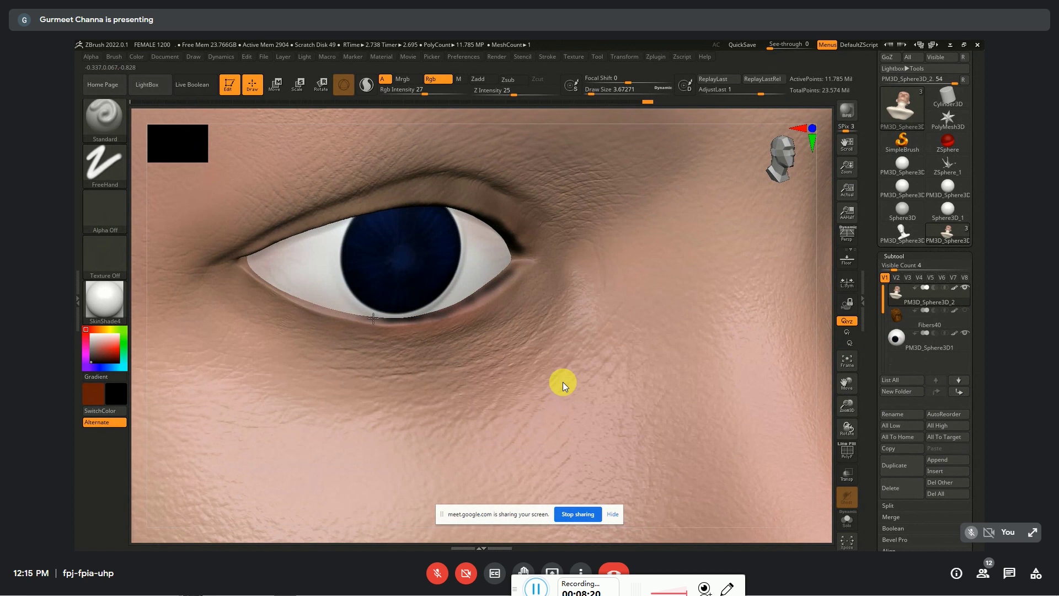
mouse_move(424, 322)
mouse_down()
mouse_move(514, 282)
mouse_move(396, 318)
mouse_up()
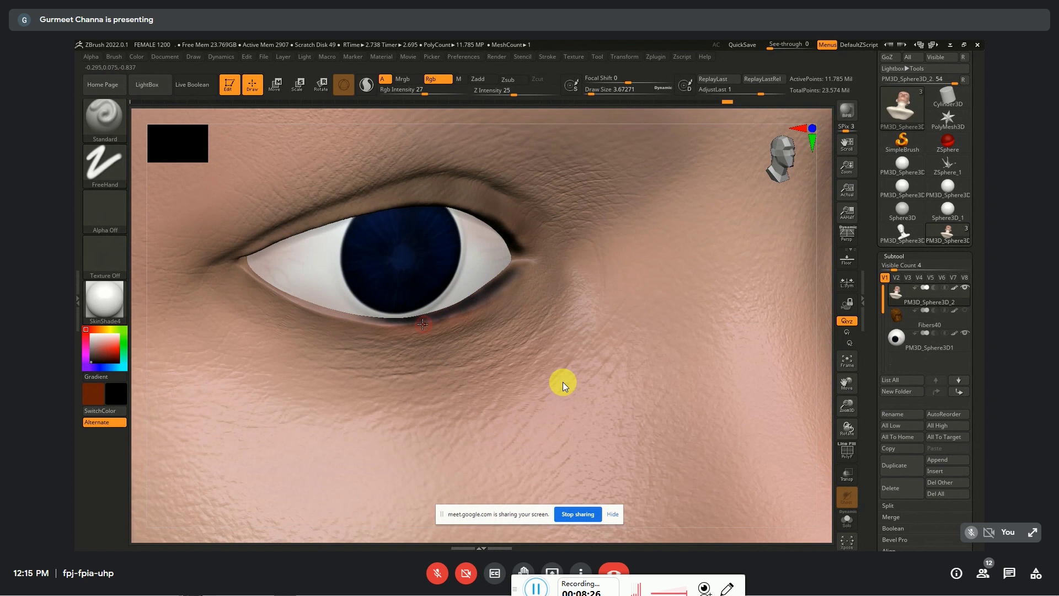
mouse_move(397, 317)
mouse_down()
mouse_move(298, 293)
mouse_move(315, 307)
mouse_move(400, 324)
mouse_up()
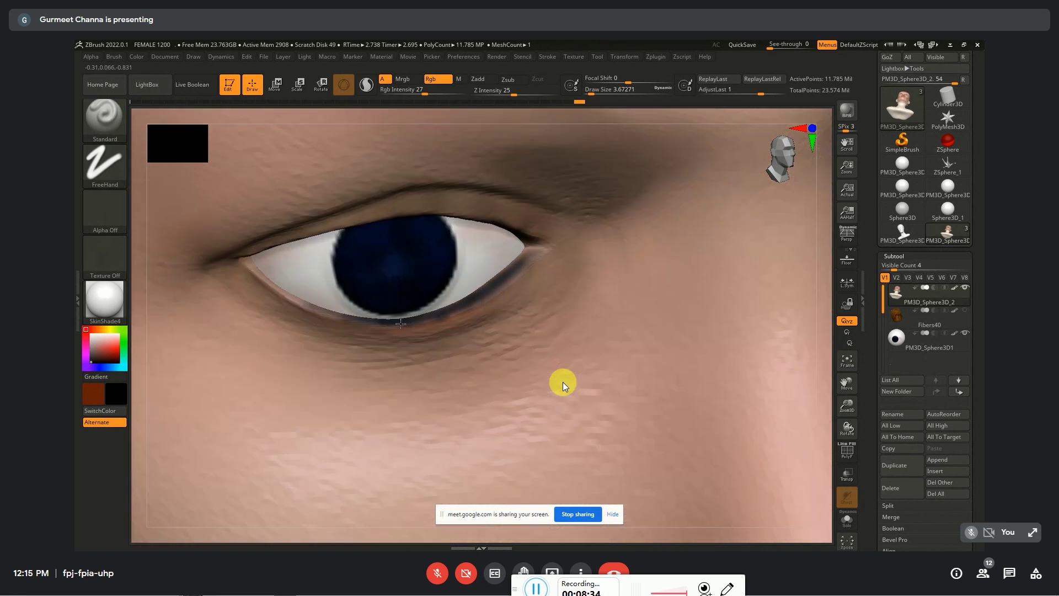
right_drag(401, 325, 397, 328)
mouse_move(260, 269)
mouse_down()
mouse_move(250, 268)
mouse_move(301, 305)
mouse_move(368, 320)
mouse_move(413, 315)
mouse_up()
Darken the inner and outer eye corners and touch up the lower lid edge
drag(526, 236, 473, 285)
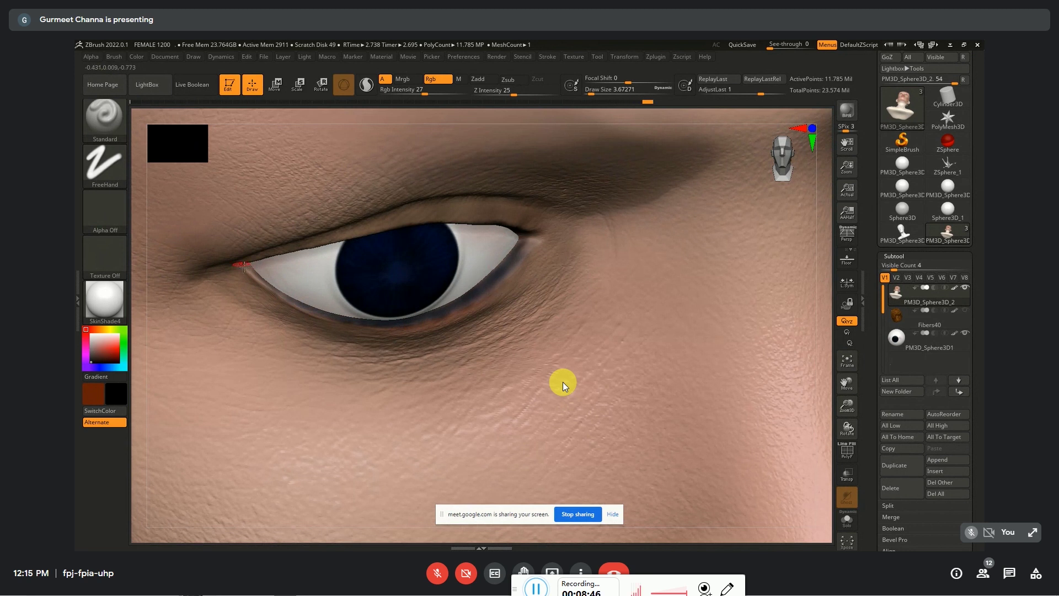
mouse_move(248, 267)
mouse_down()
mouse_move(303, 307)
mouse_move(448, 326)
mouse_up()
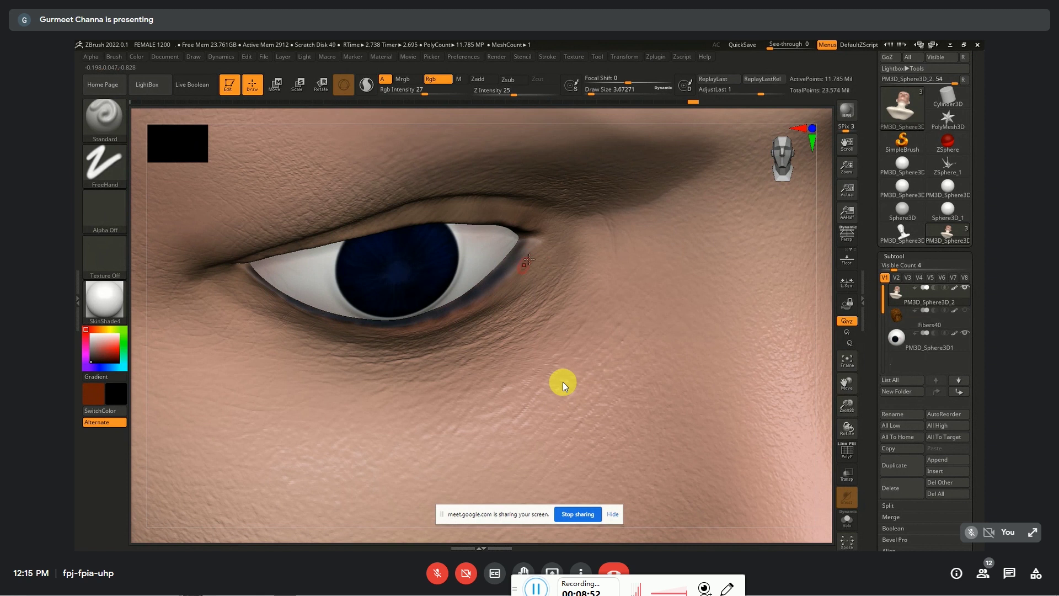
drag(522, 241, 479, 281)
drag(243, 267, 336, 316)
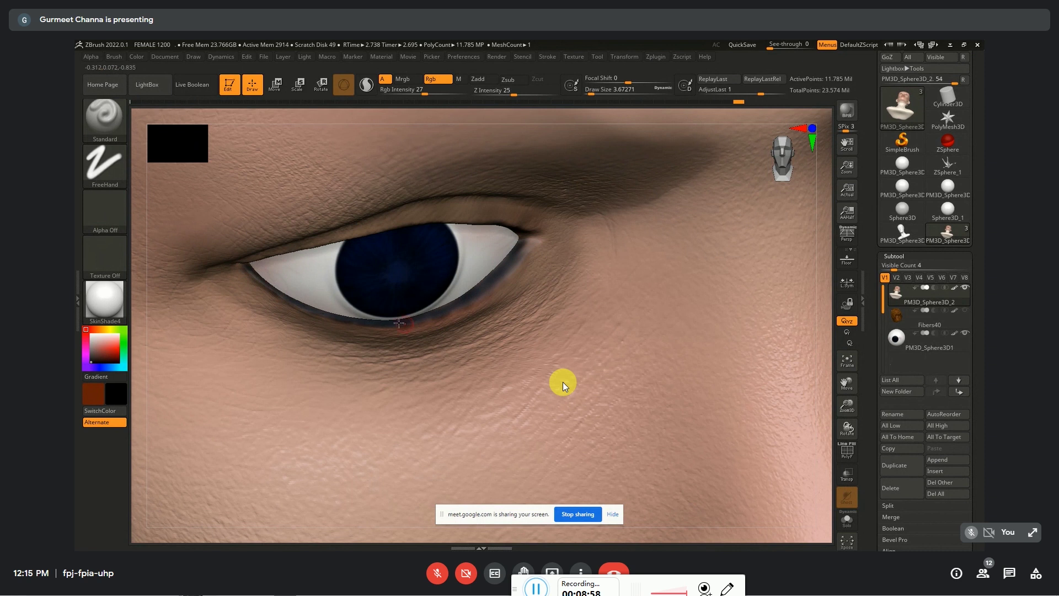
drag(399, 323, 411, 319)
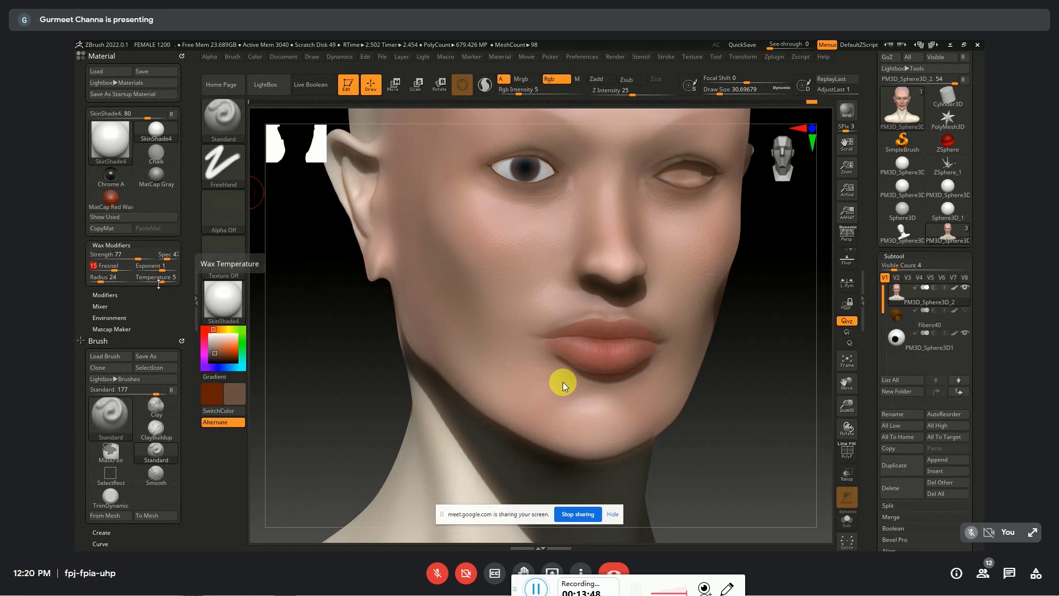
Lower SkinShade4 wax temperature to 3 and wax radius to 9, then BPR render to check
drag(162, 282, 159, 282)
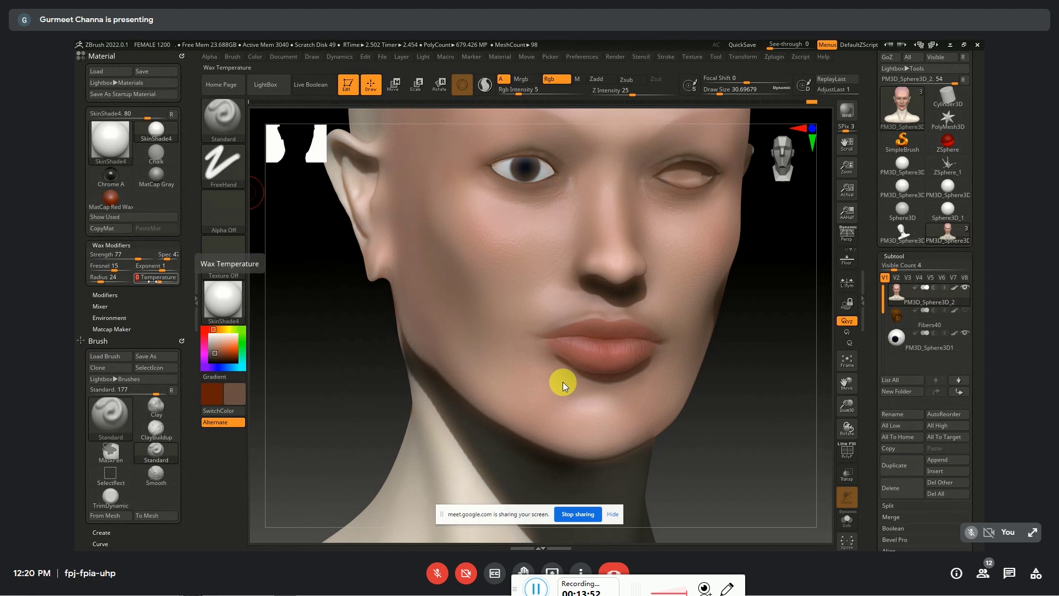
drag(102, 282, 98, 283)
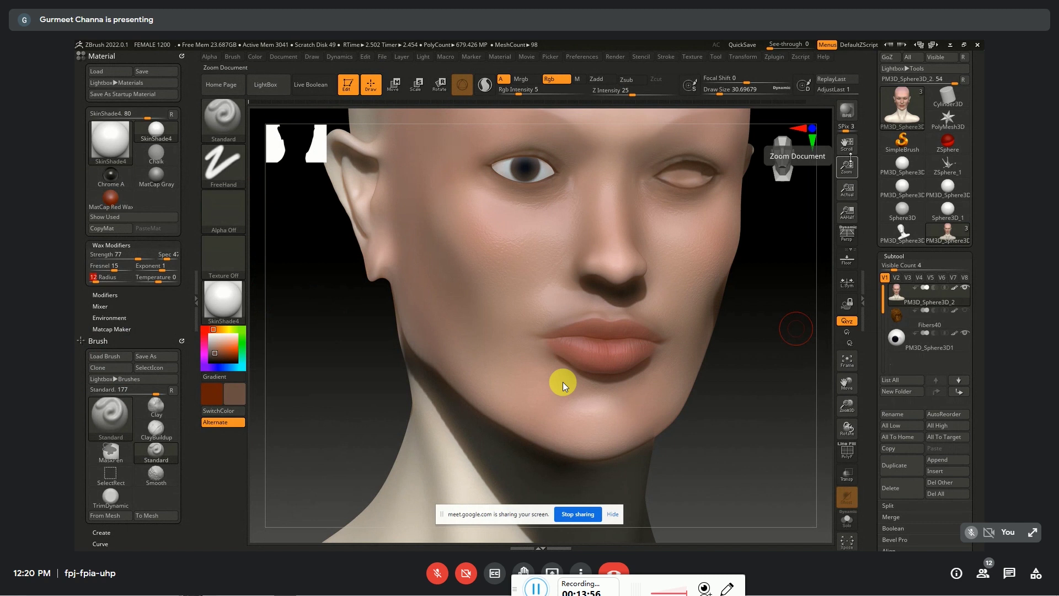
click(850, 112)
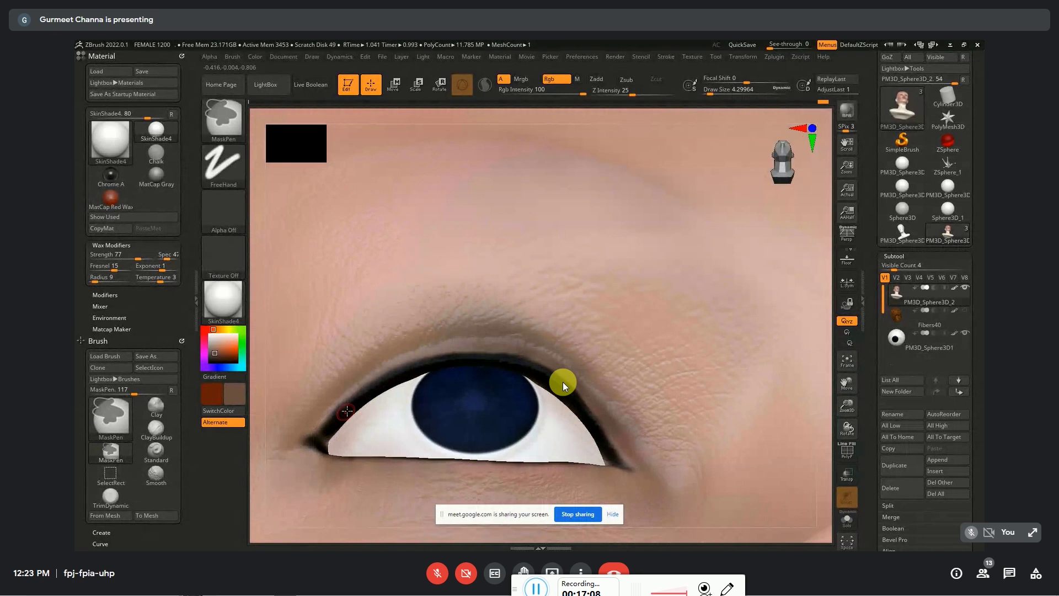
Show the polypaint and mask along the upper eyelid edge with MaskPen, undoing a stray spot
key(ctrl)
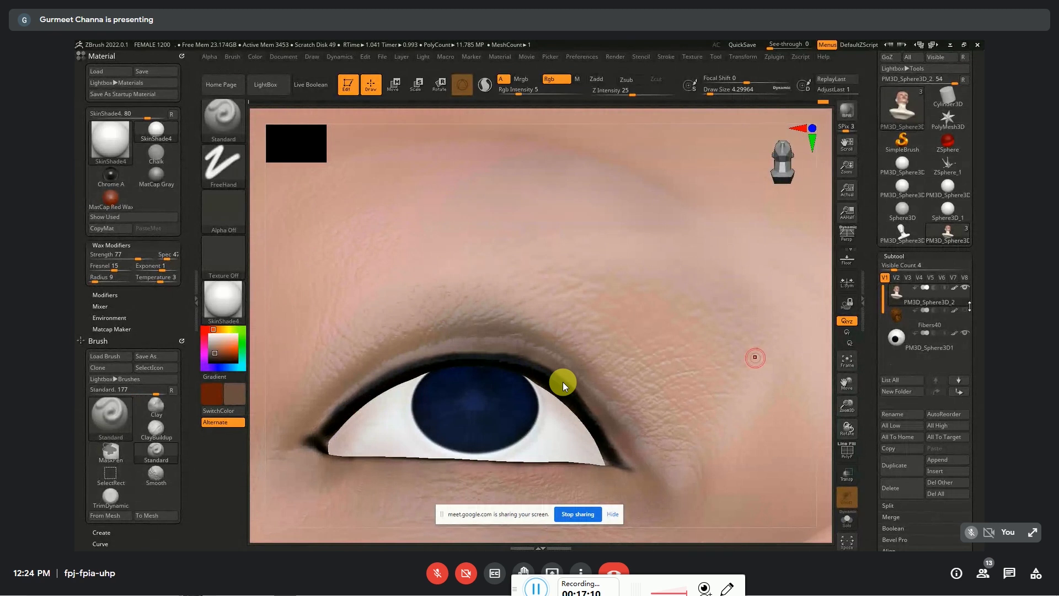
click(954, 288)
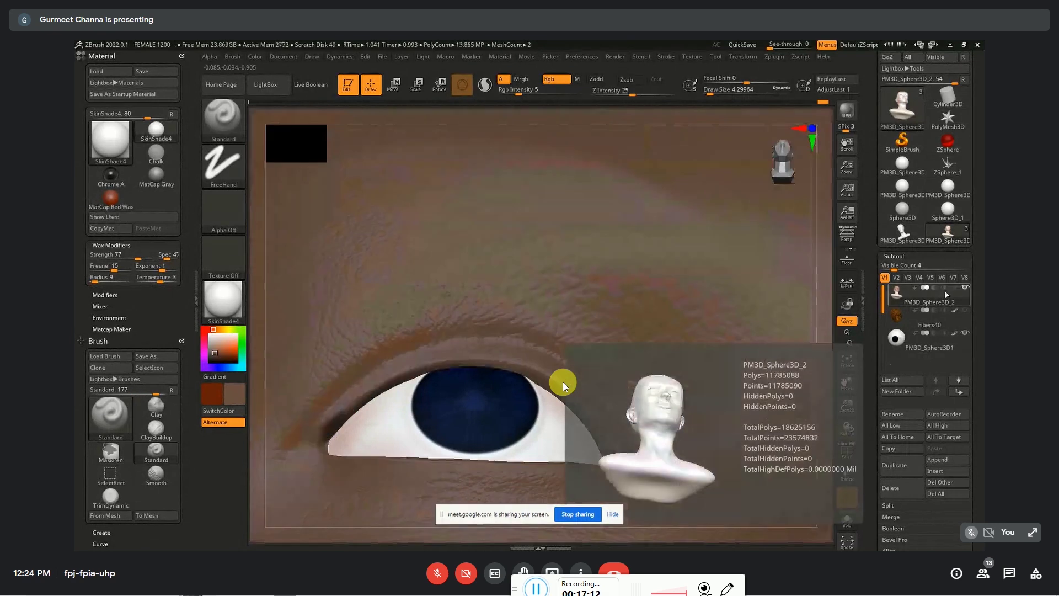
ctrl+drag(470, 364, 478, 359)
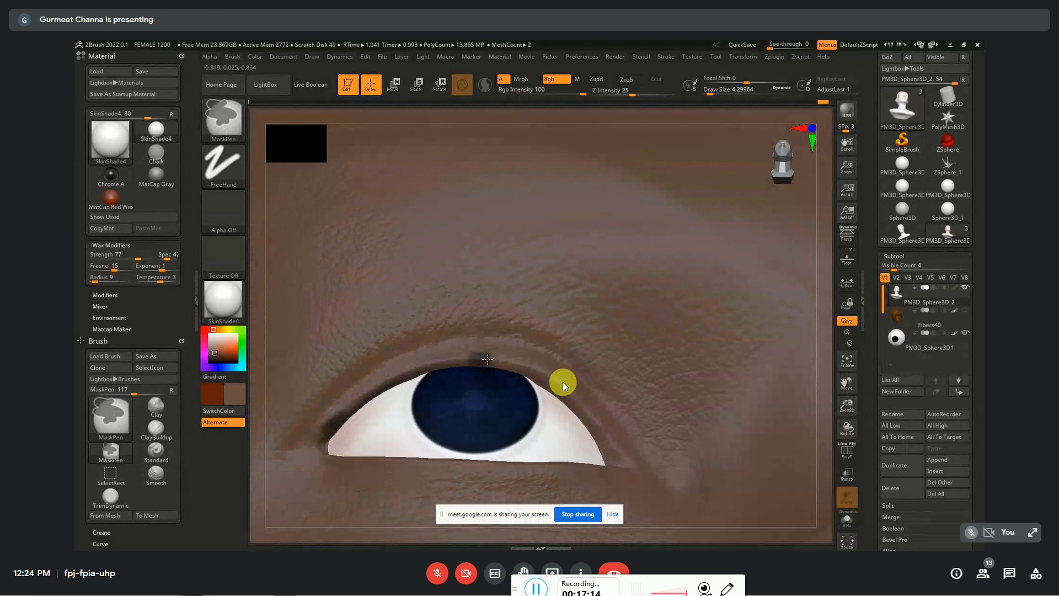
key(ctrl+z)
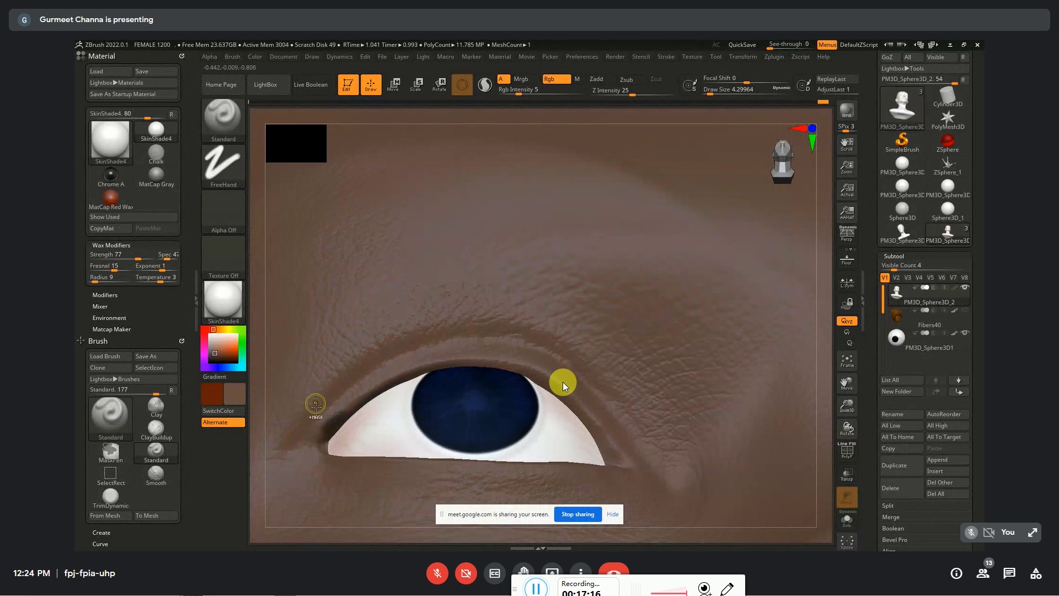
mouse_move(339, 419)
ctrl+mouse_down()
mouse_move(380, 388)
mouse_move(499, 362)
mouse_move(557, 386)
mouse_move(620, 463)
ctrl+mouse_up()
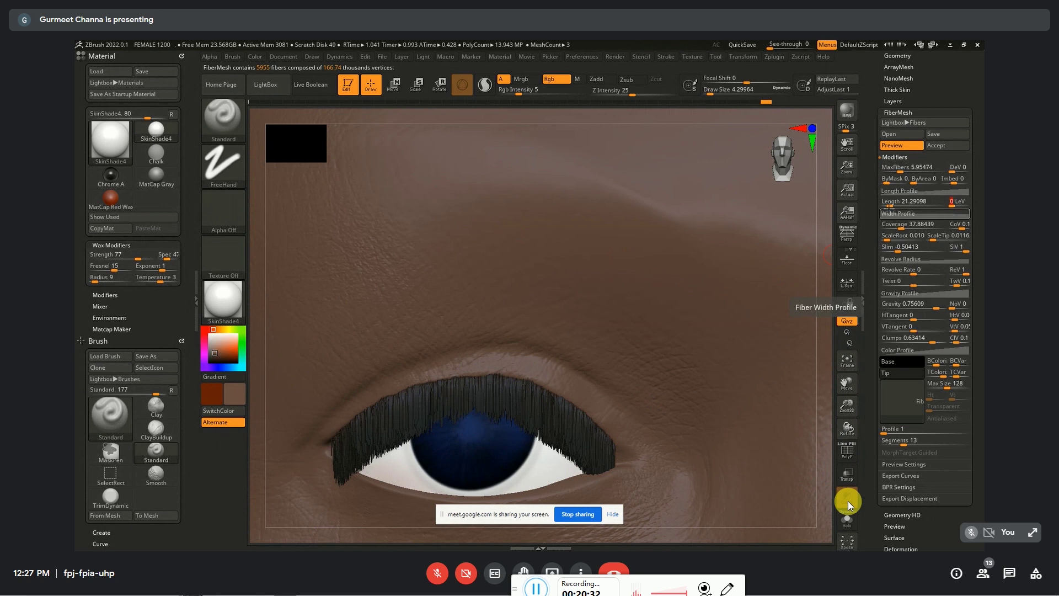
Lengthen the lash fibers and set 18 segments per fiber
drag(886, 202, 893, 206)
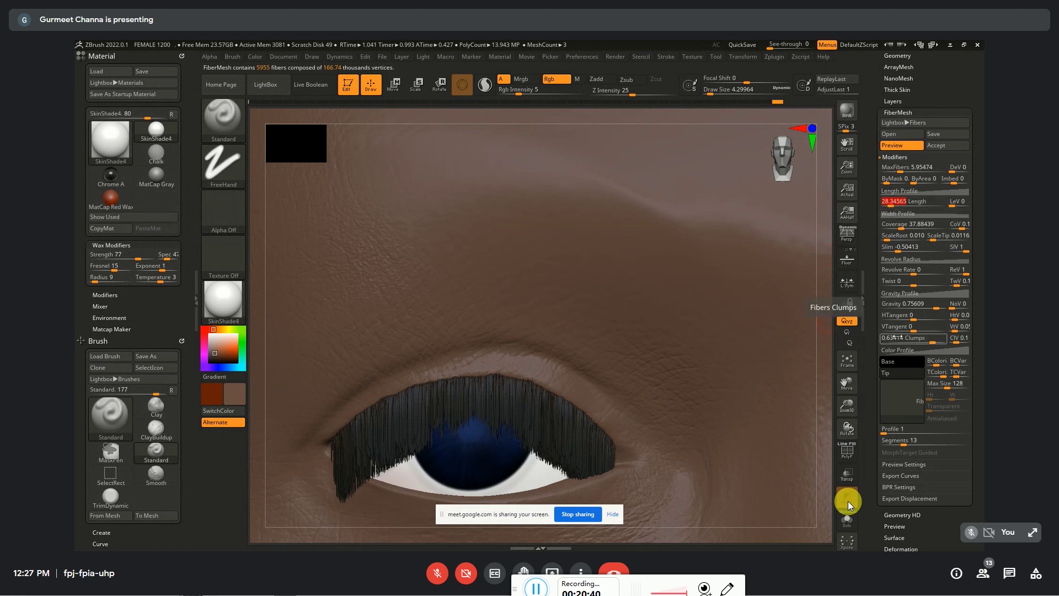
scroll(953, 341, down, 1)
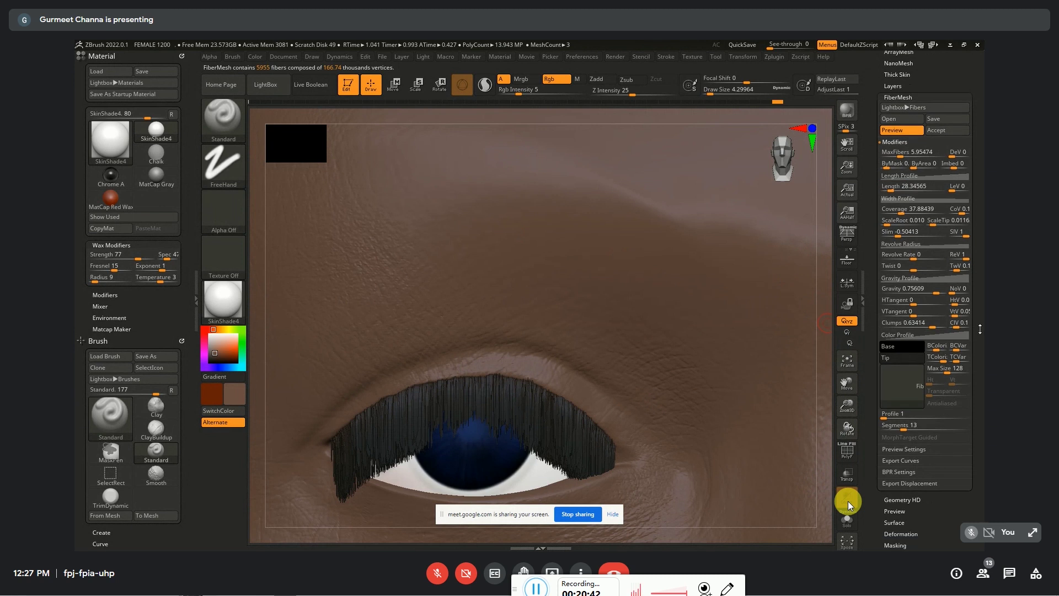
drag(905, 424, 912, 426)
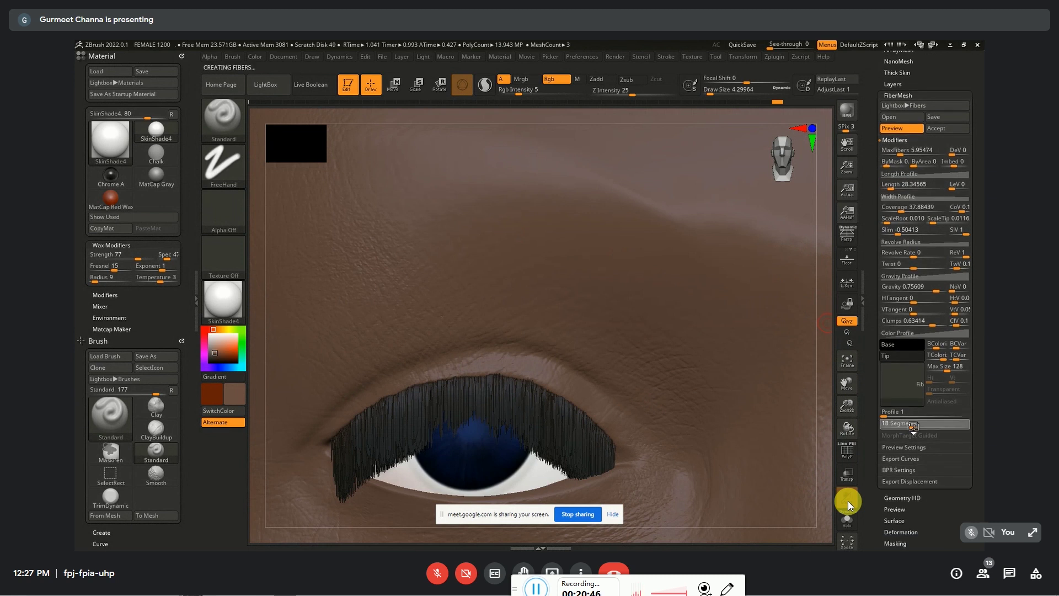
click(901, 159)
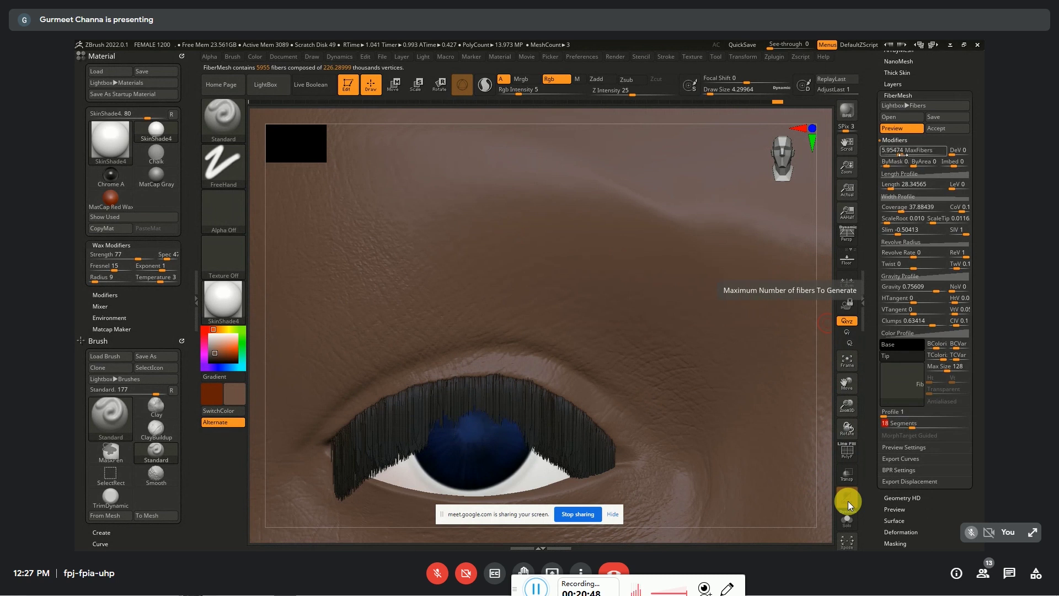
Cut MaxFibers to 2440 and settle lash length at 36.40813, then switch to the meeting window
drag(901, 154, 898, 154)
click(898, 154)
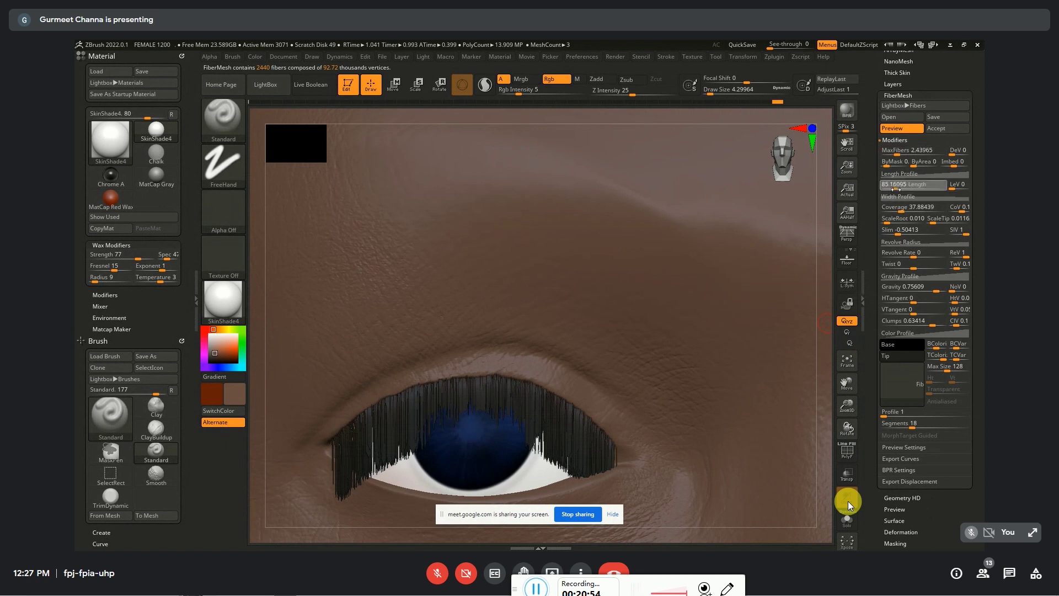
drag(889, 189, 895, 190)
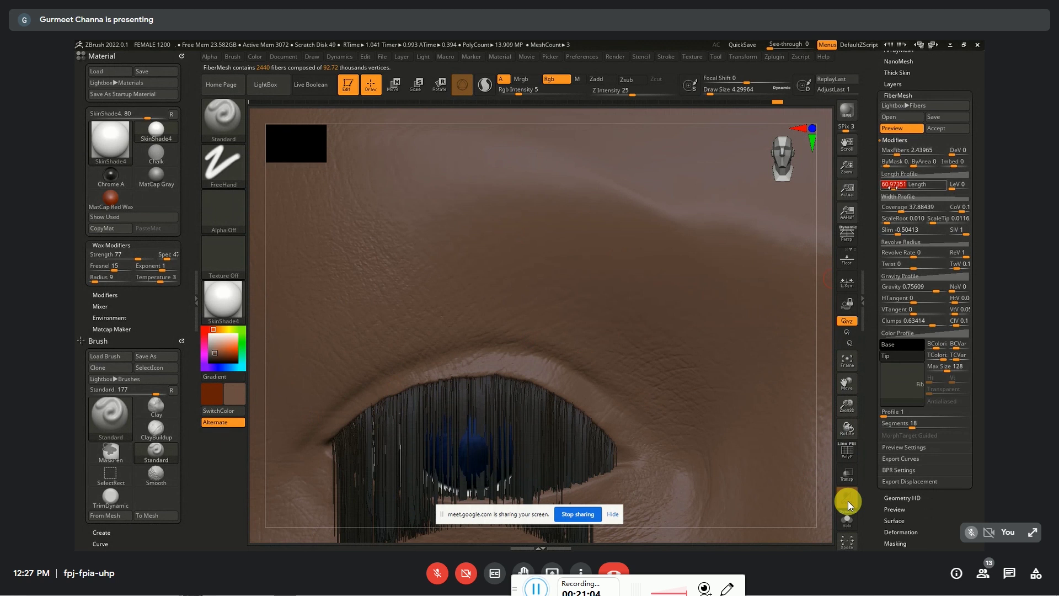
drag(895, 190, 893, 192)
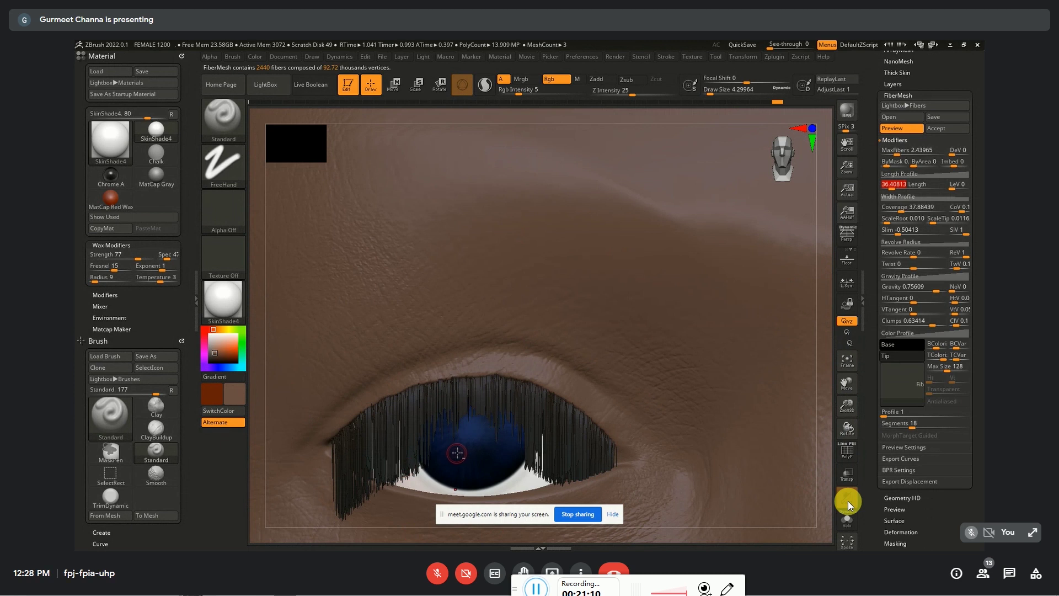
key(alt+Tab)
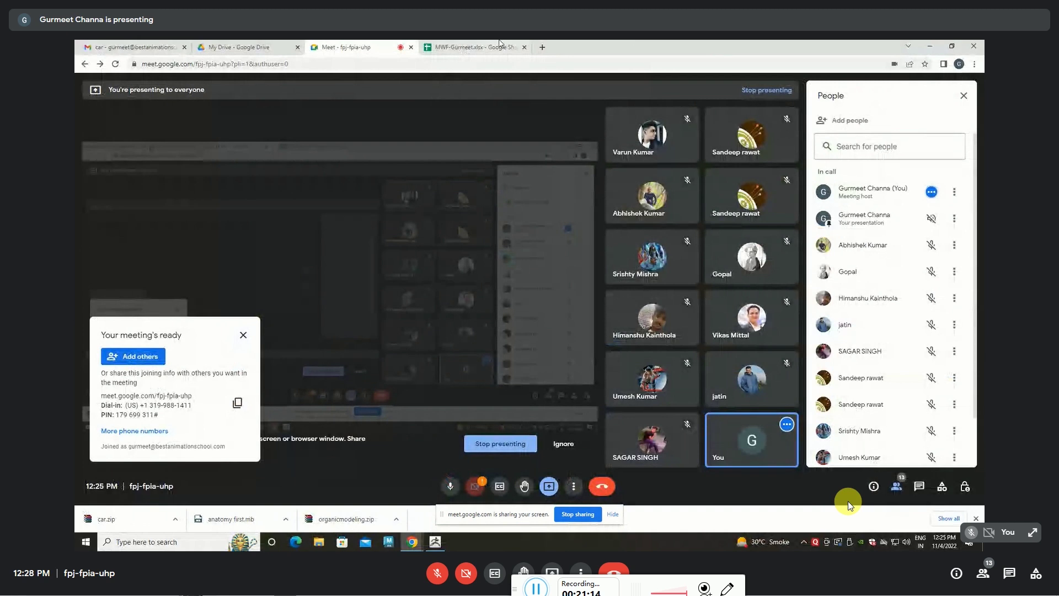
Copy a student's e-mail from the attendance sheet, send a Meet invitation, and return to ZBrush
key(ctrl+Tab)
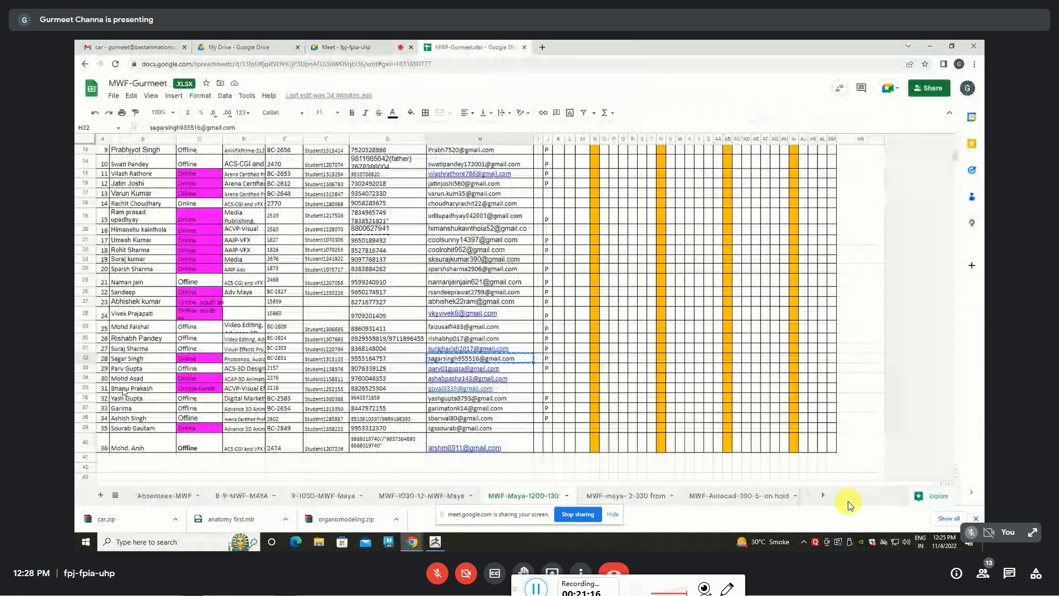
click(441, 389)
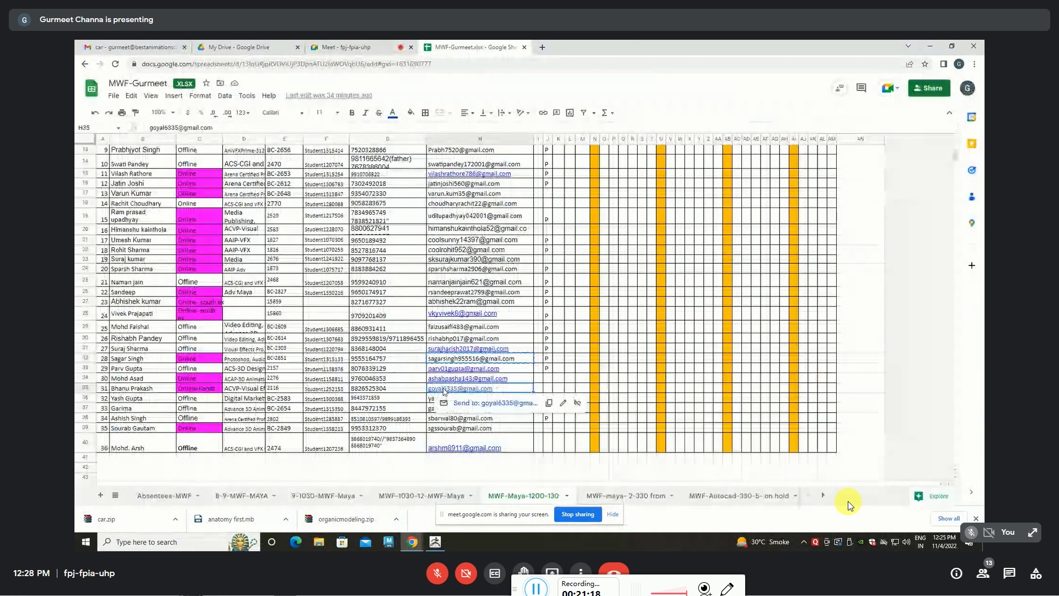
key(ctrl+shift+Tab)
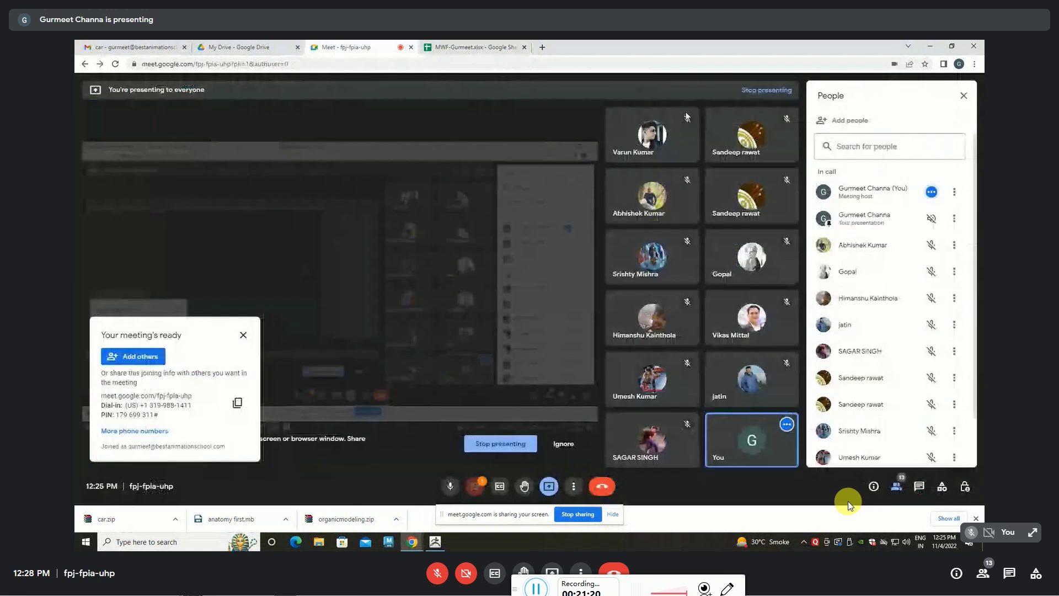
click(853, 120)
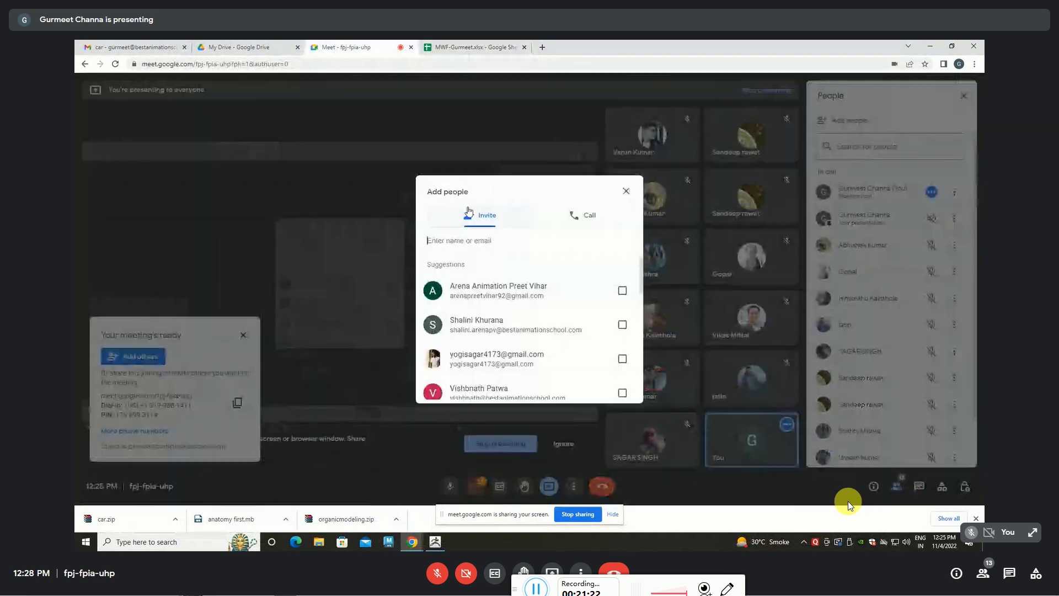
key(ctrl+v)
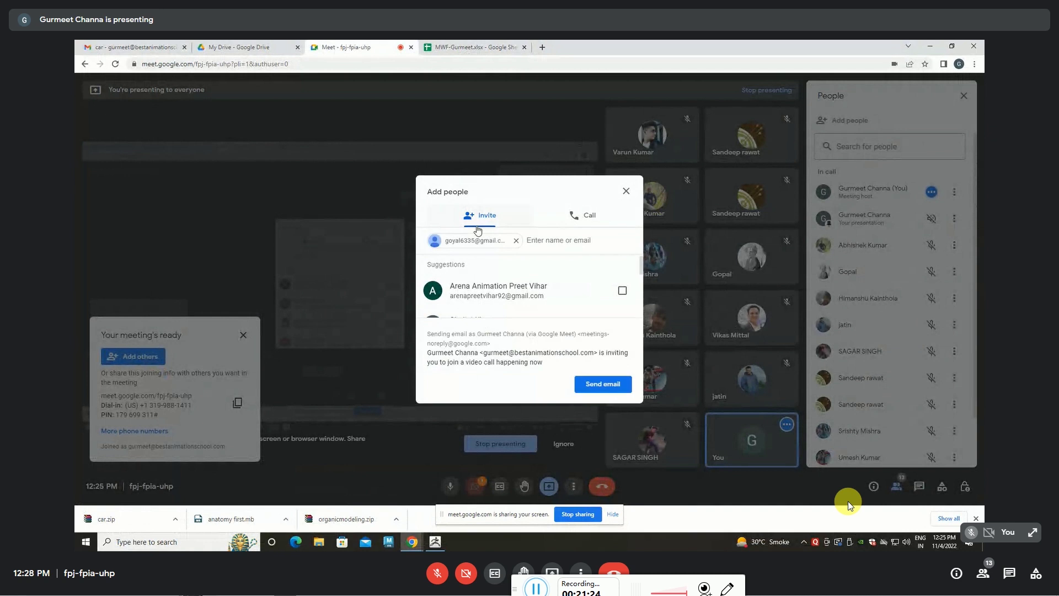
click(603, 384)
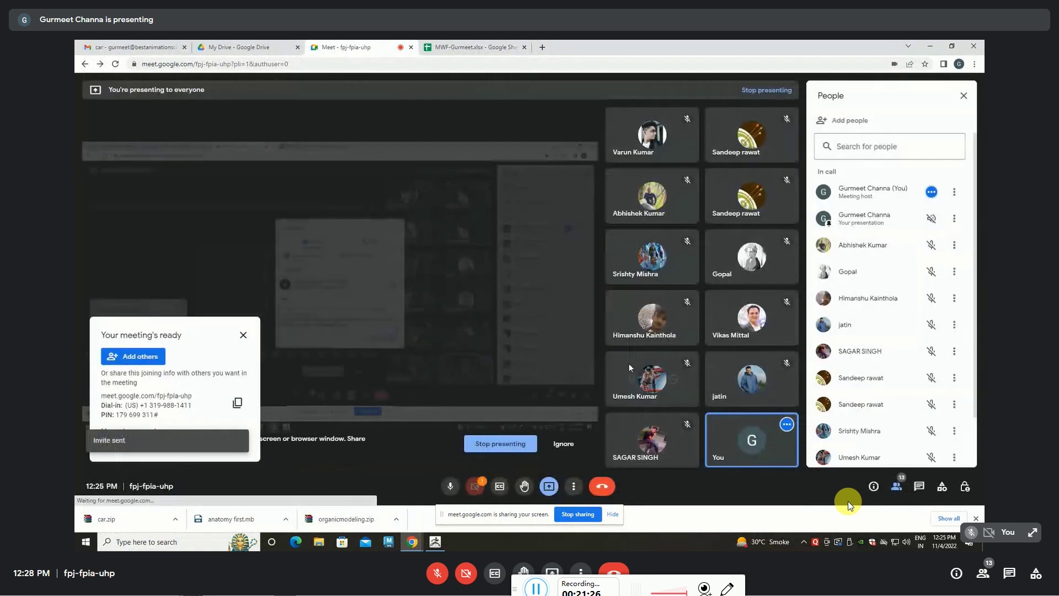
key(alt+Tab)
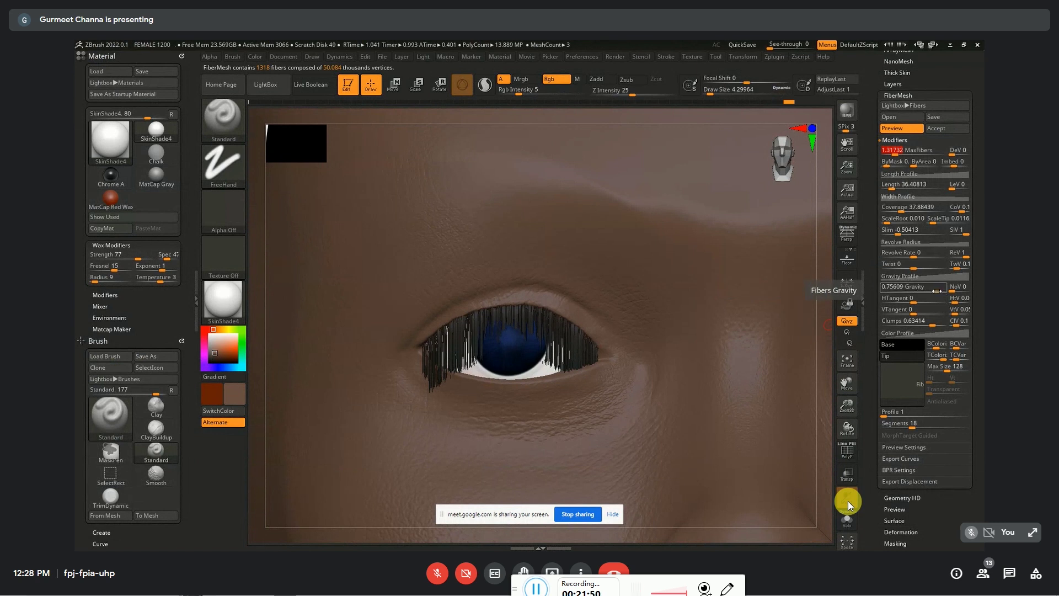
Try several FiberMesh Gravity values on the lashes, then enter a Gravity of 0
drag(936, 291, 911, 291)
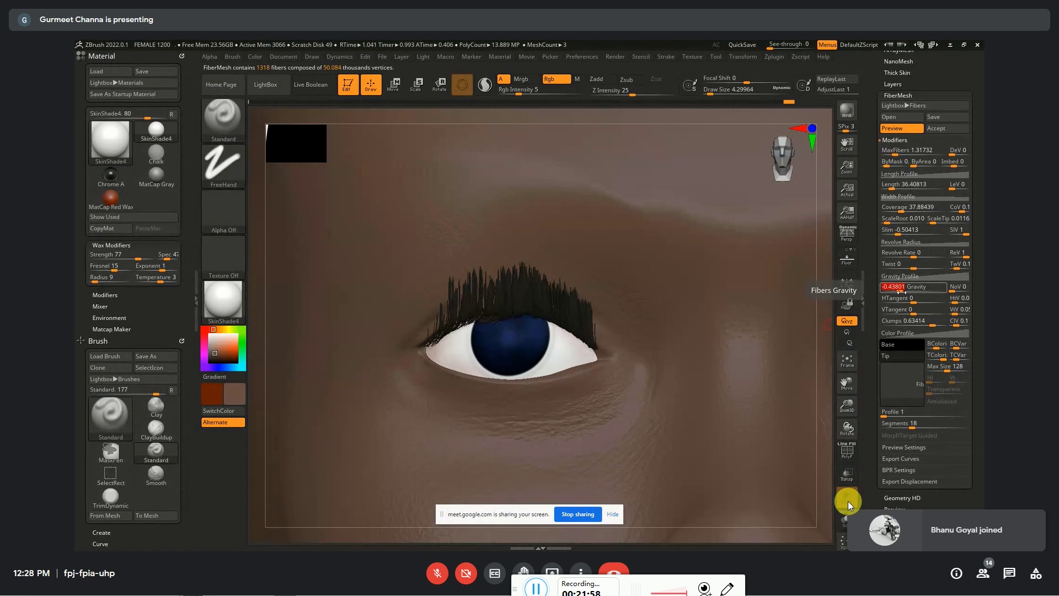
drag(901, 291, 923, 290)
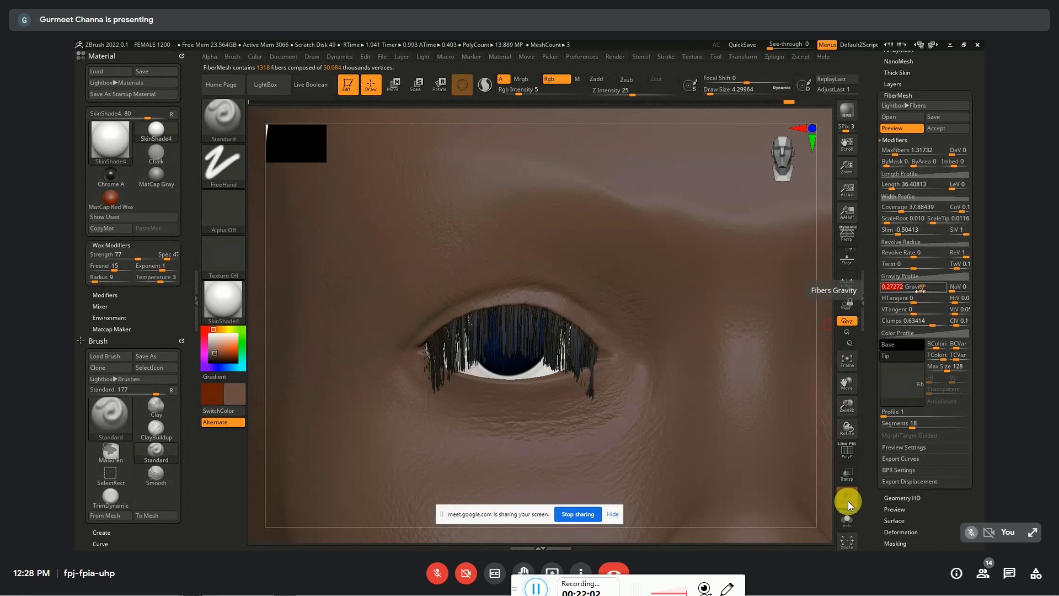
click(900, 287)
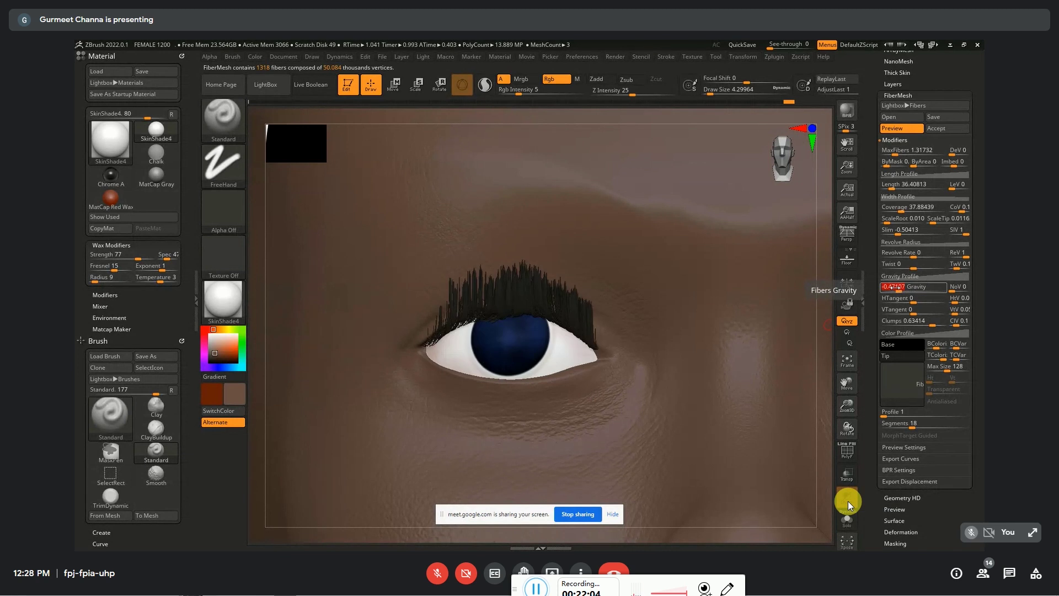
text(0)
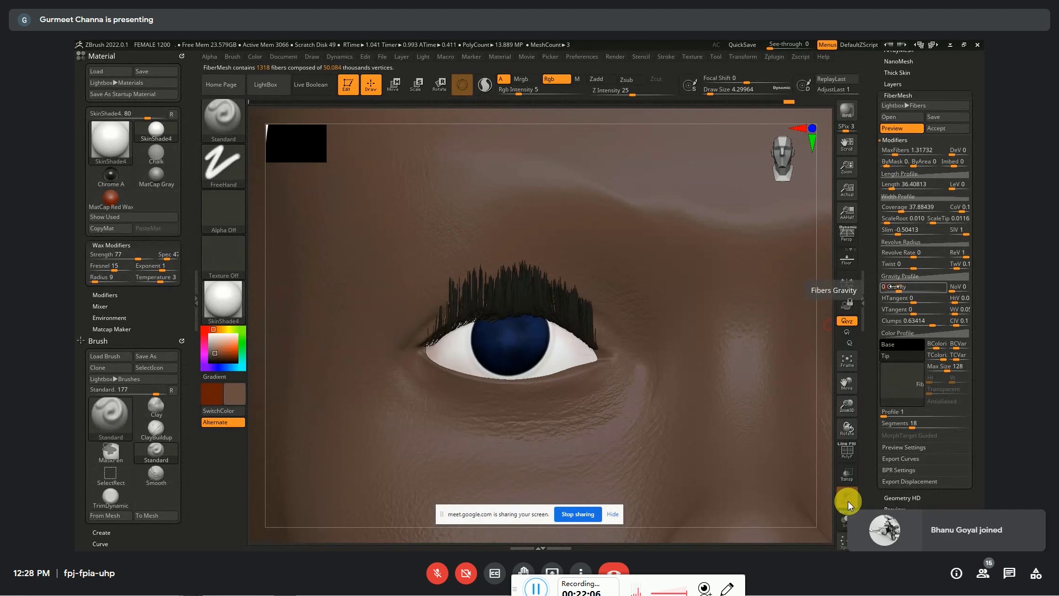
key(Return)
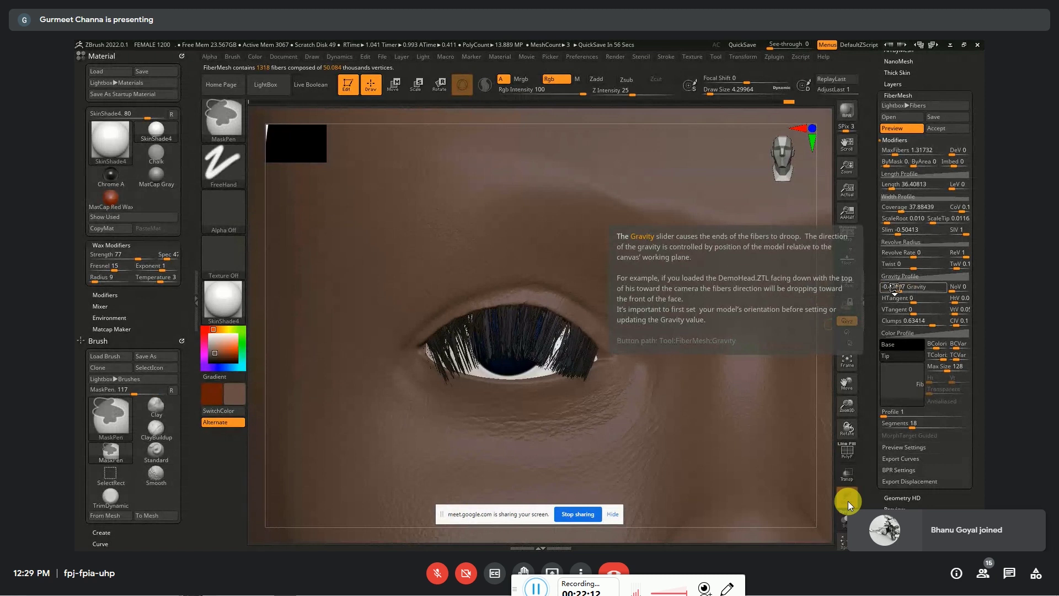
Undo back to negative gravity and set lash Gravity to -0.43801
key(ctrl+z)
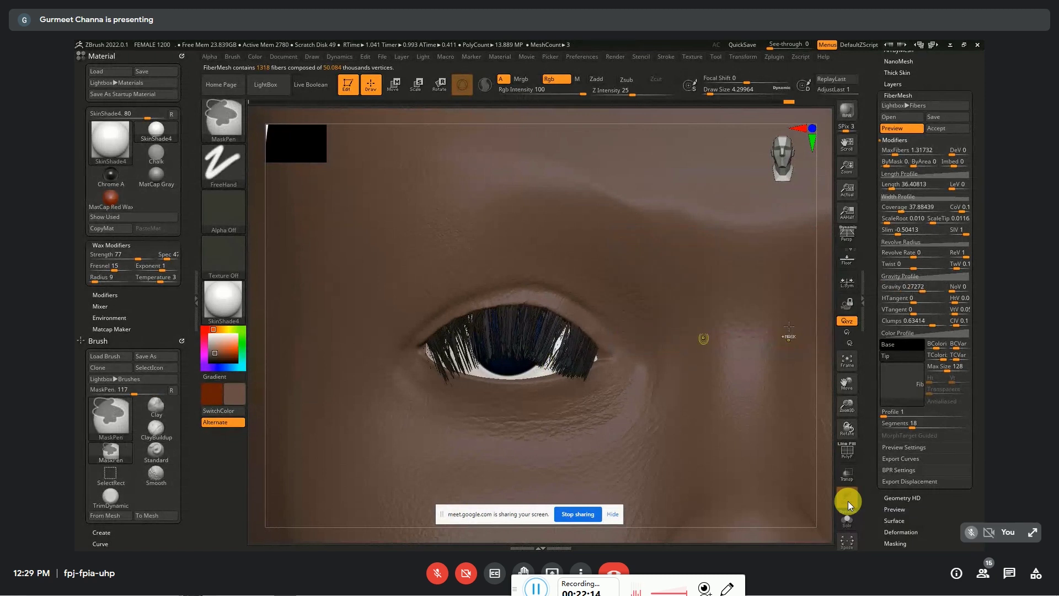
drag(905, 287, 927, 288)
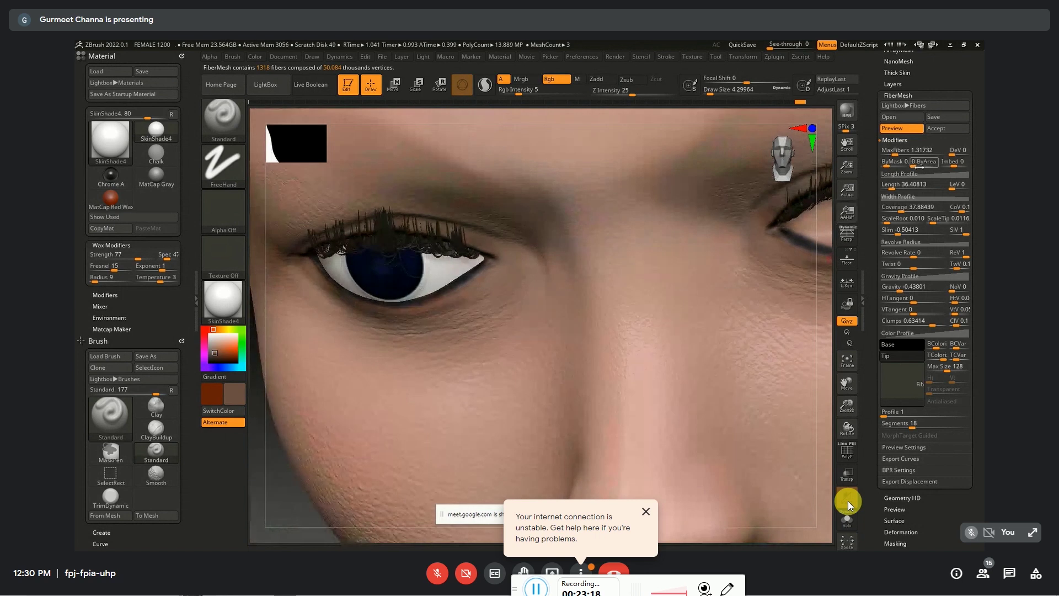
Shorten and slim the lashes, set clumping to 0, adjust Revolve Rate, and BPR render
drag(915, 191, 891, 190)
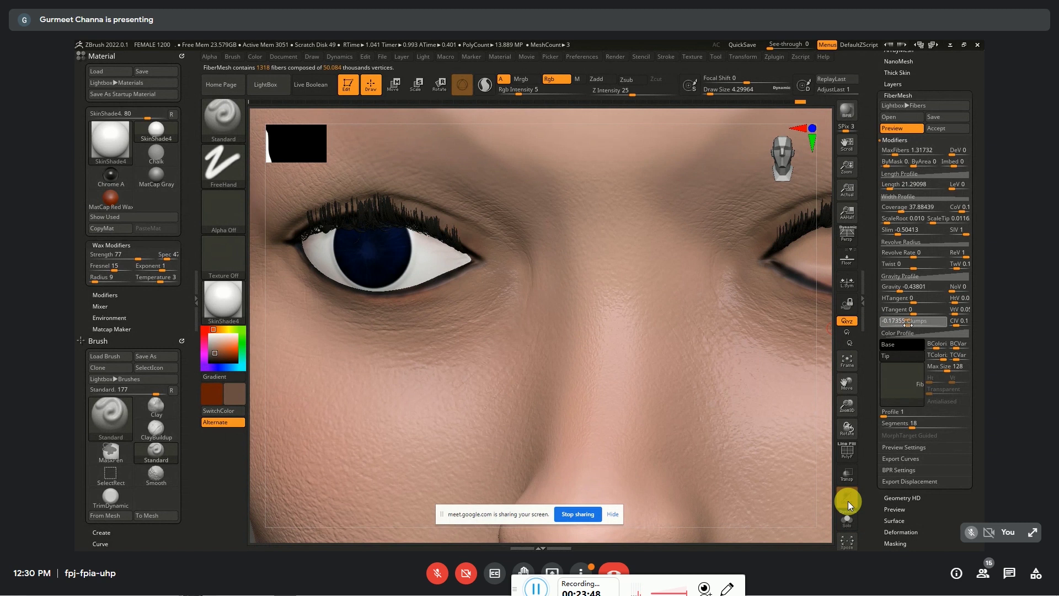
click(899, 321)
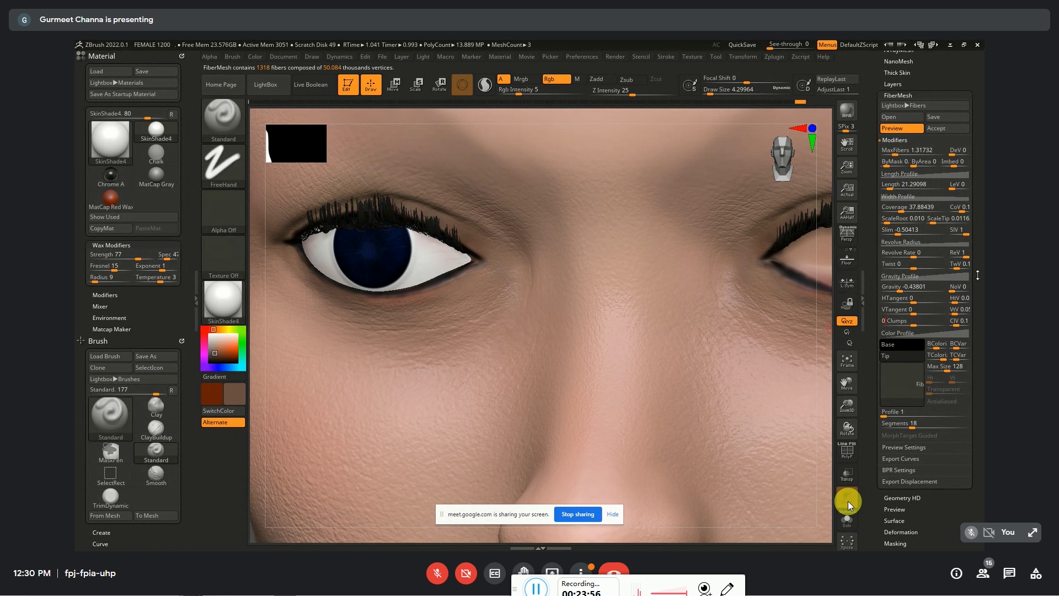
click(924, 252)
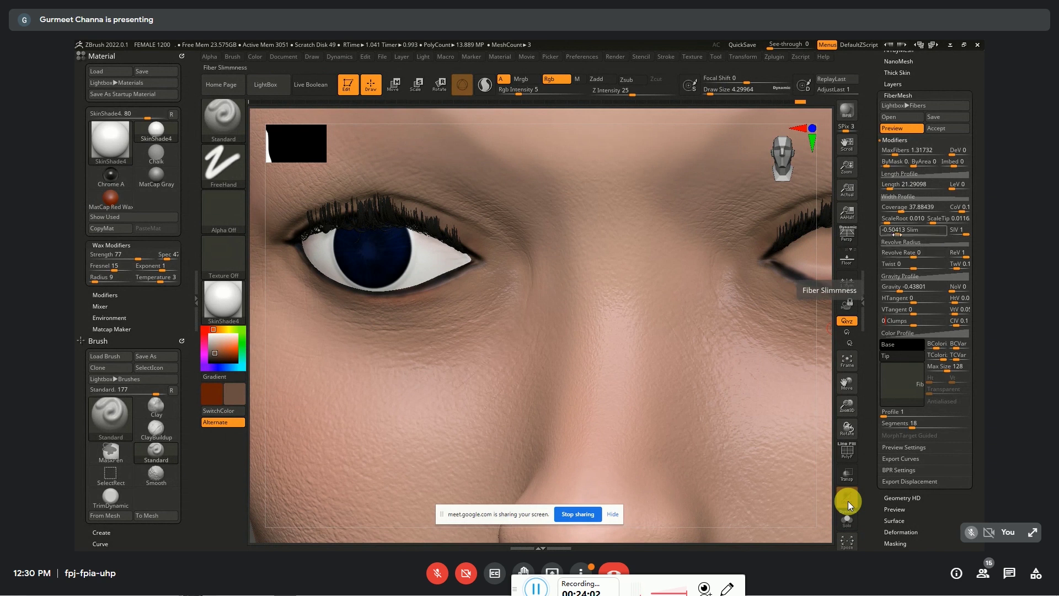
drag(897, 234, 892, 235)
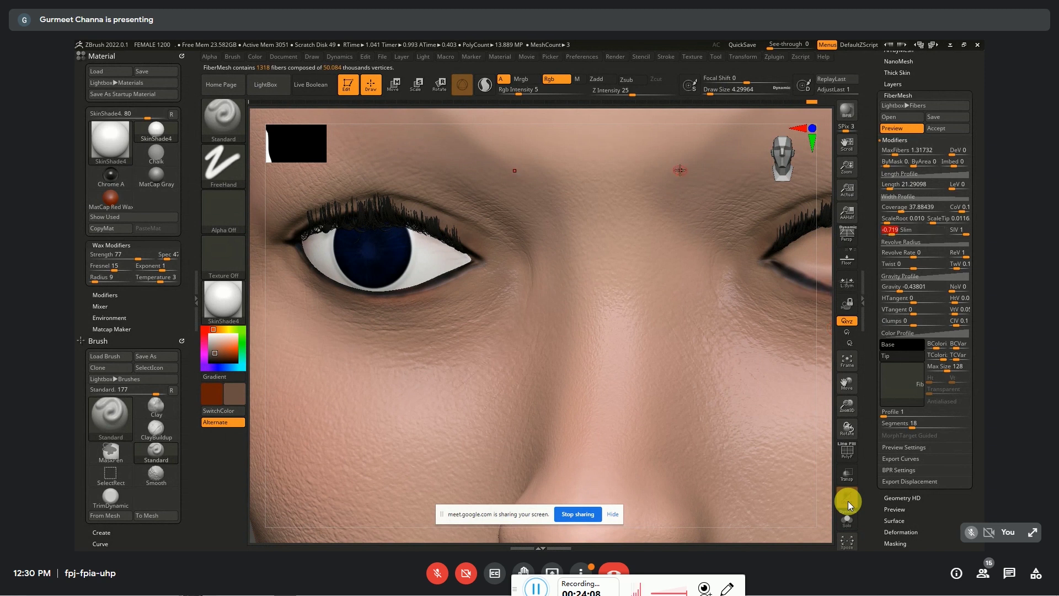
click(846, 113)
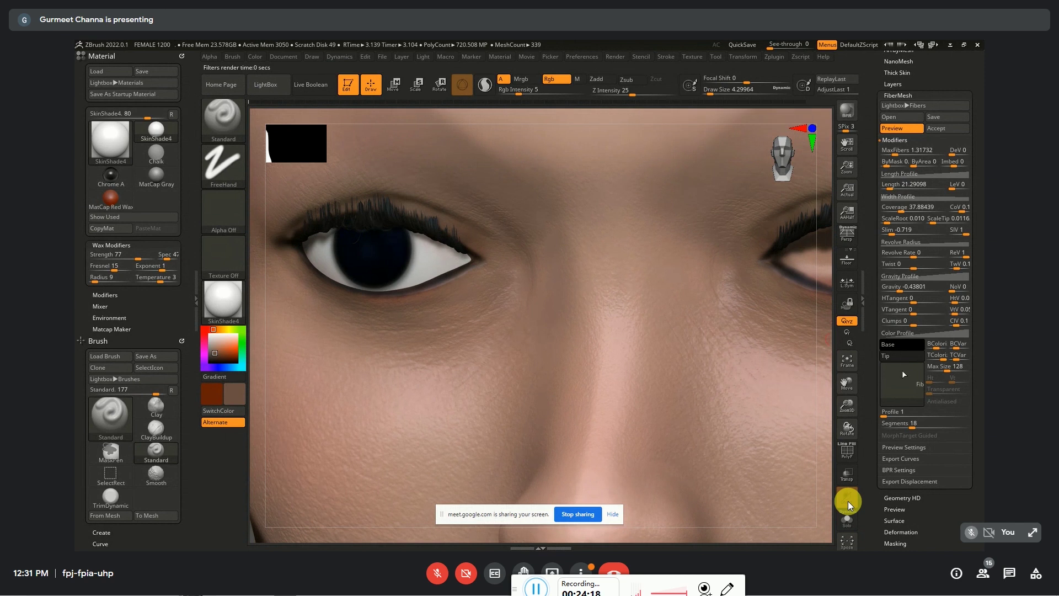
Set the fiber base and tip colours to black, then zoom out to the whole eye and ear
click(890, 353)
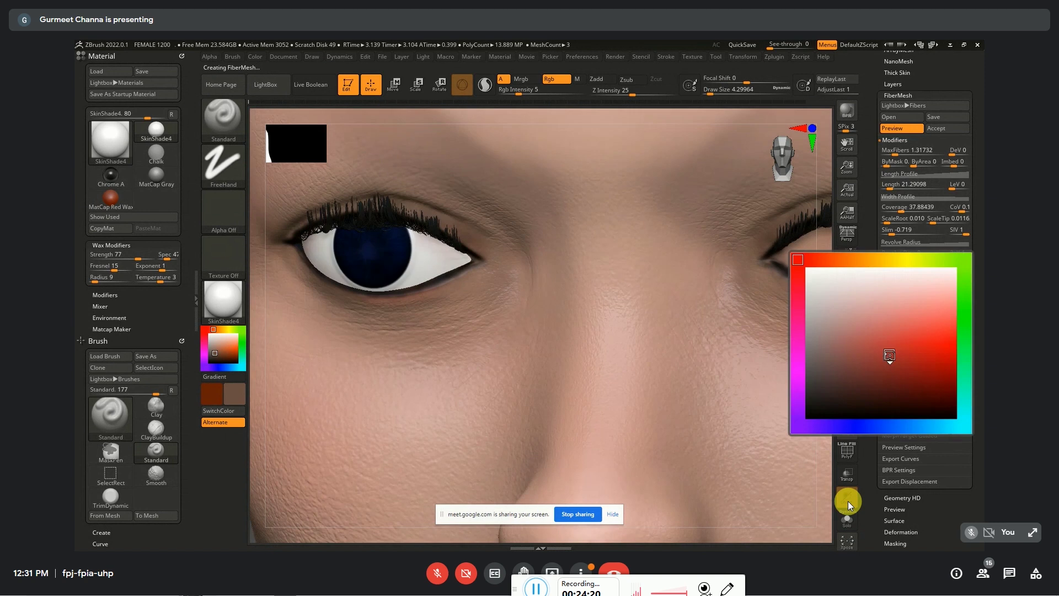
click(891, 354)
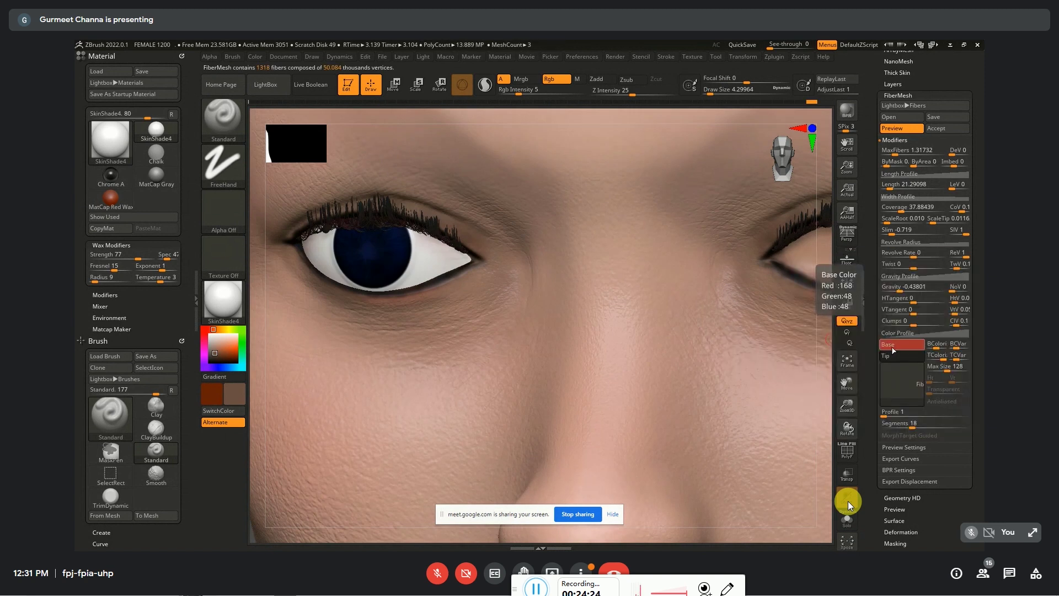
click(892, 349)
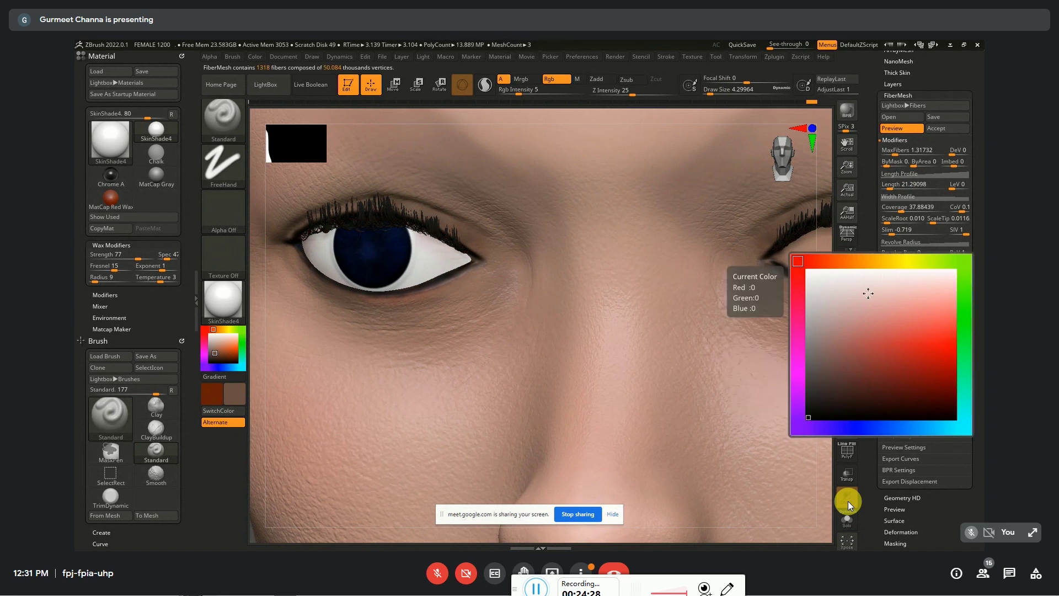
click(895, 358)
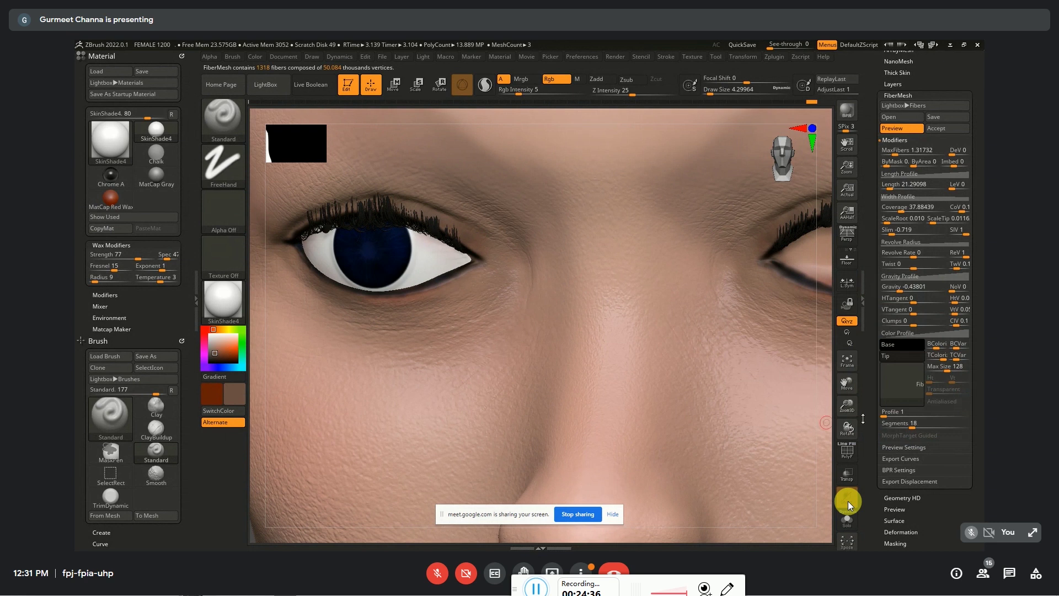
mouse_move(533, 377)
ctrl+right_down()
mouse_move(508, 384)
mouse_move(604, 384)
mouse_move(684, 367)
mouse_move(805, 245)
ctrl+right_up()
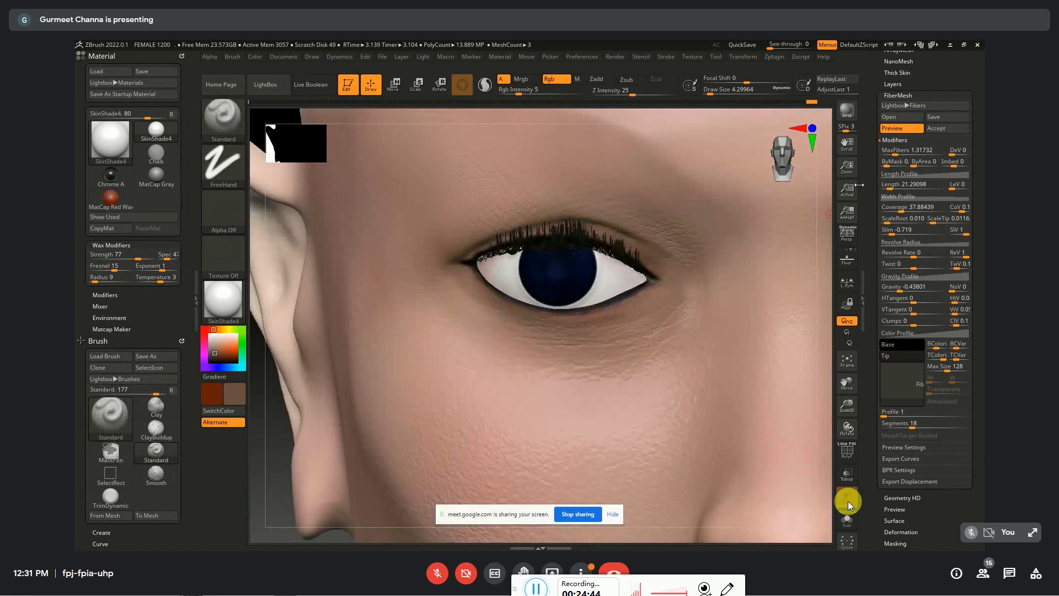
BPR render, set Revolve Rate Variation to 0.4444, and re-show the lash fiber preview
click(848, 112)
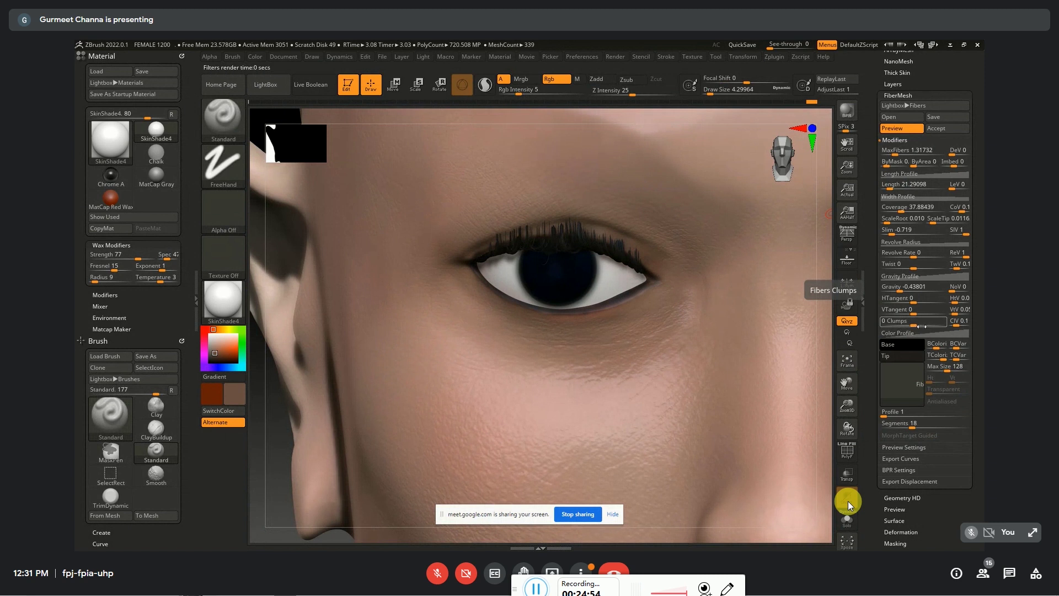
click(963, 321)
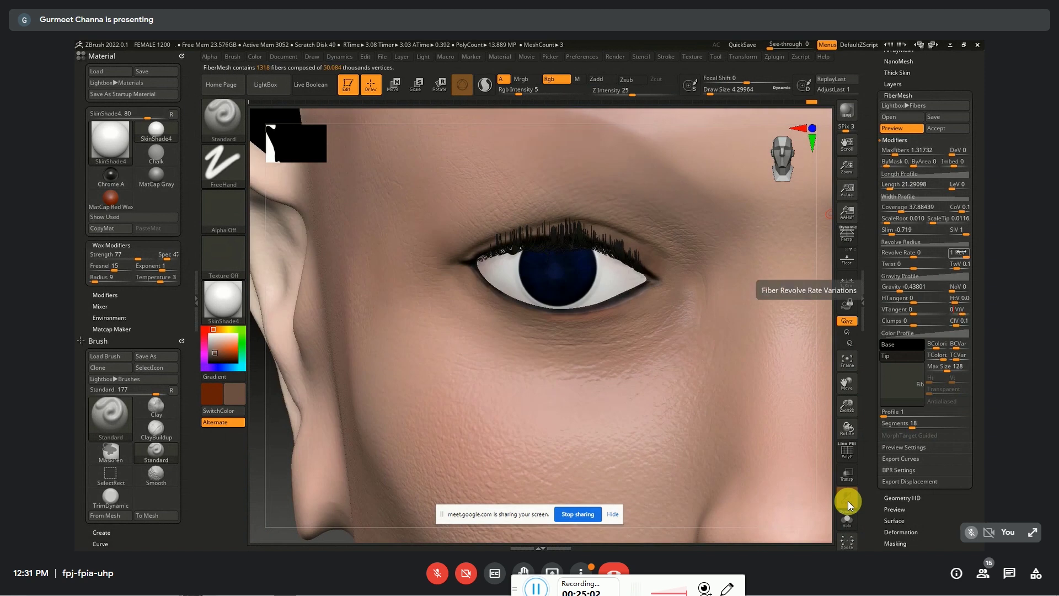
drag(961, 253, 982, 256)
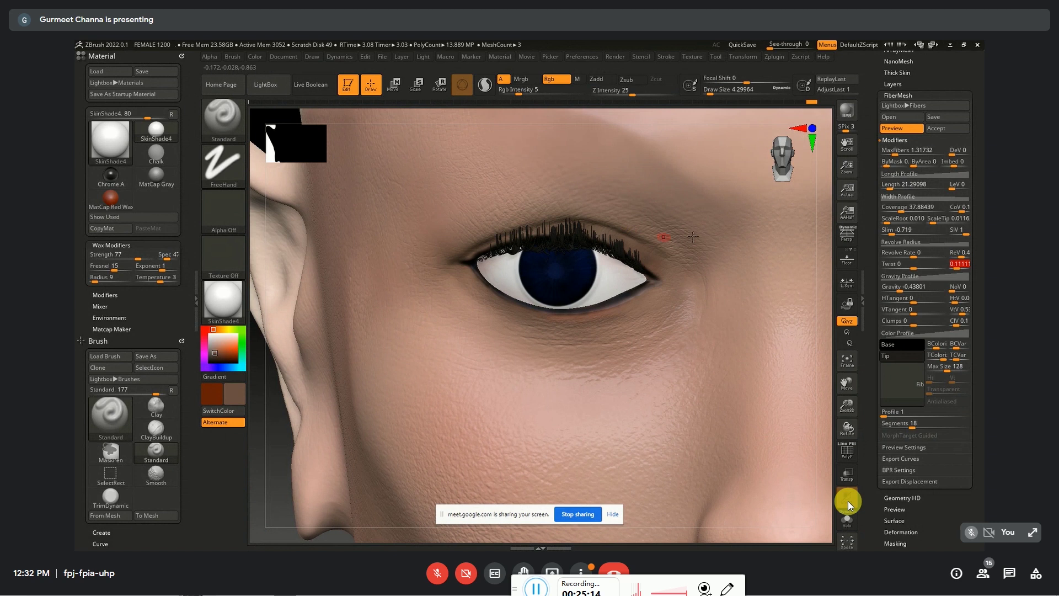
key(ctrl+z)
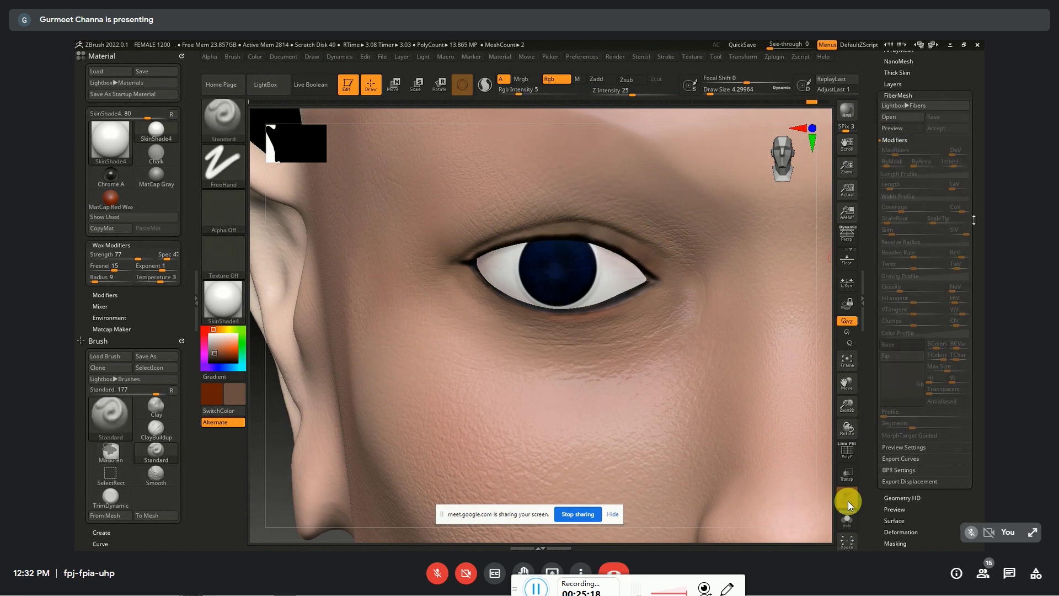
click(902, 129)
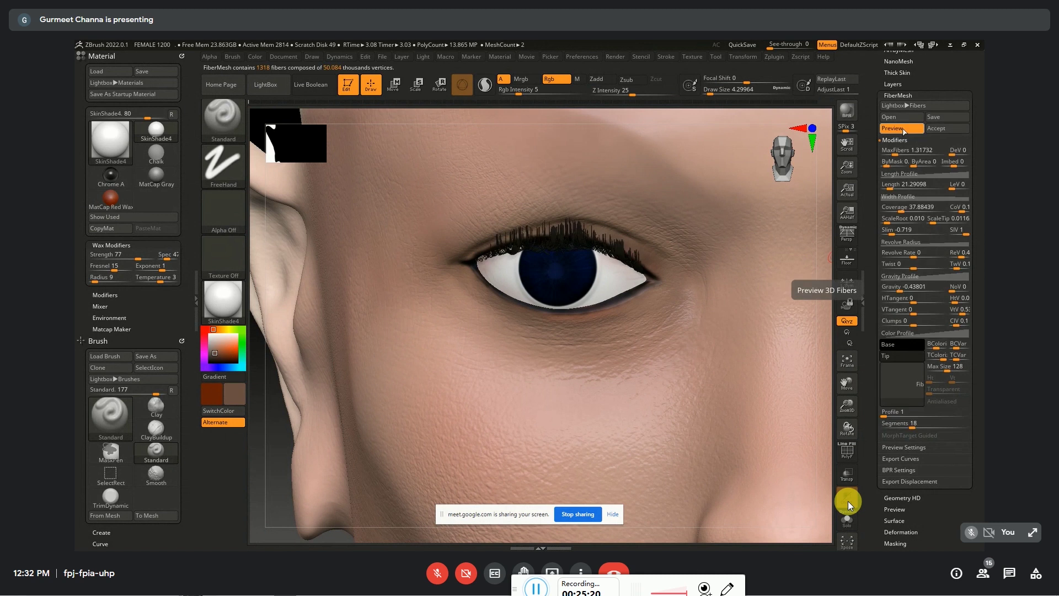
Accept the 1318 previewed lash fibers as the new Fibers53 subtool
click(946, 129)
click(785, 155)
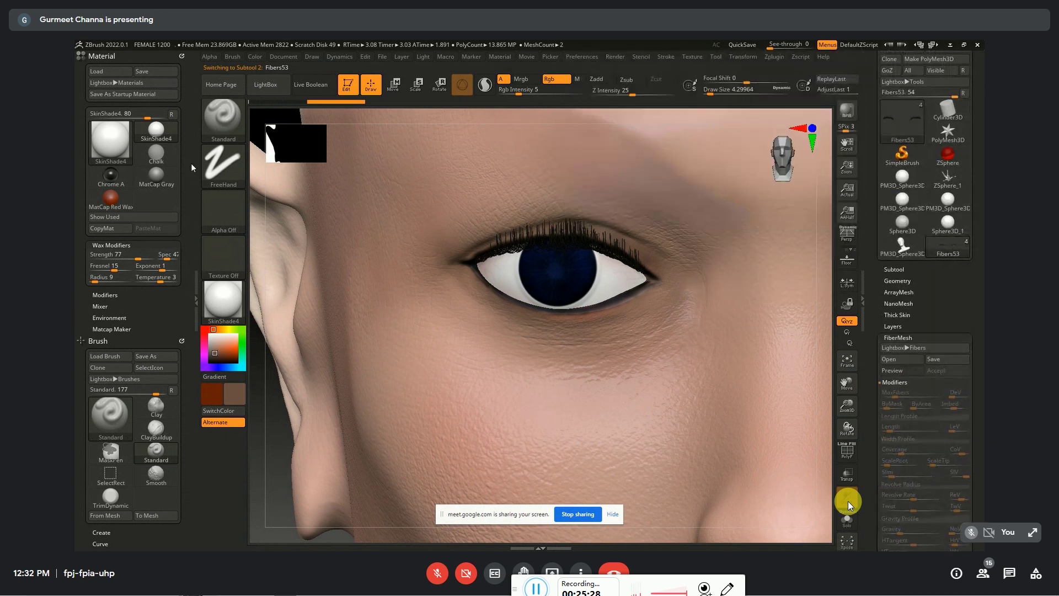
Switch to the MaskPen brush from the brush library
click(221, 118)
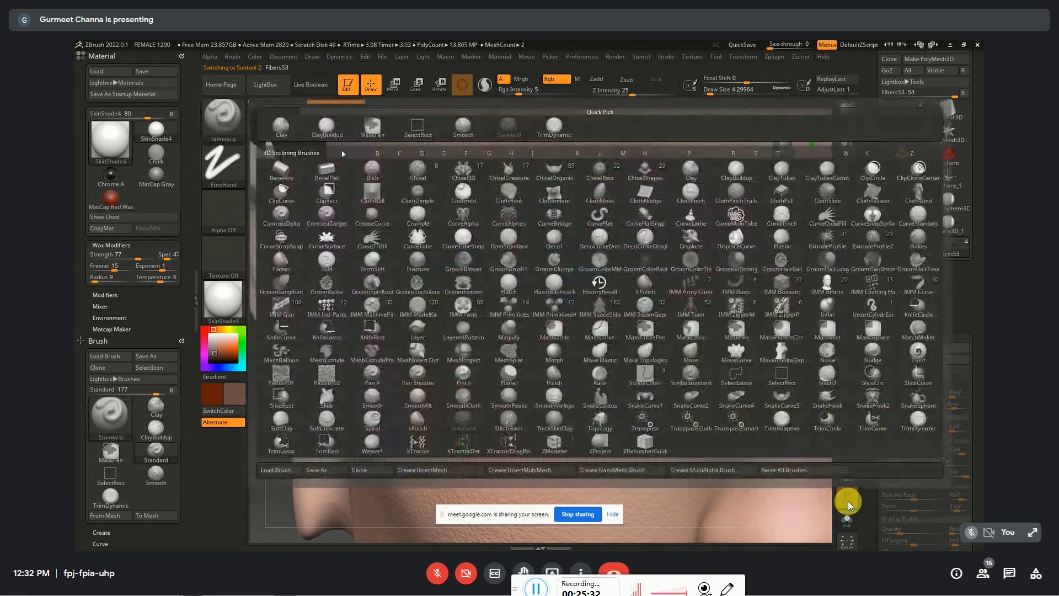
click(281, 128)
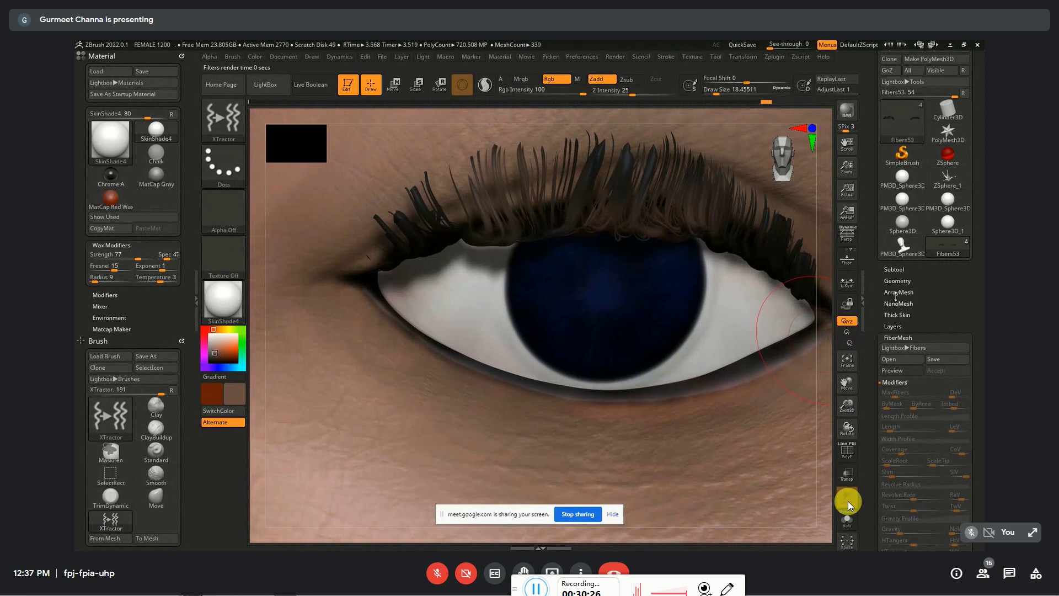
Delete the Fibers53 subtool from the subtool list and confirm the deletion
click(925, 162)
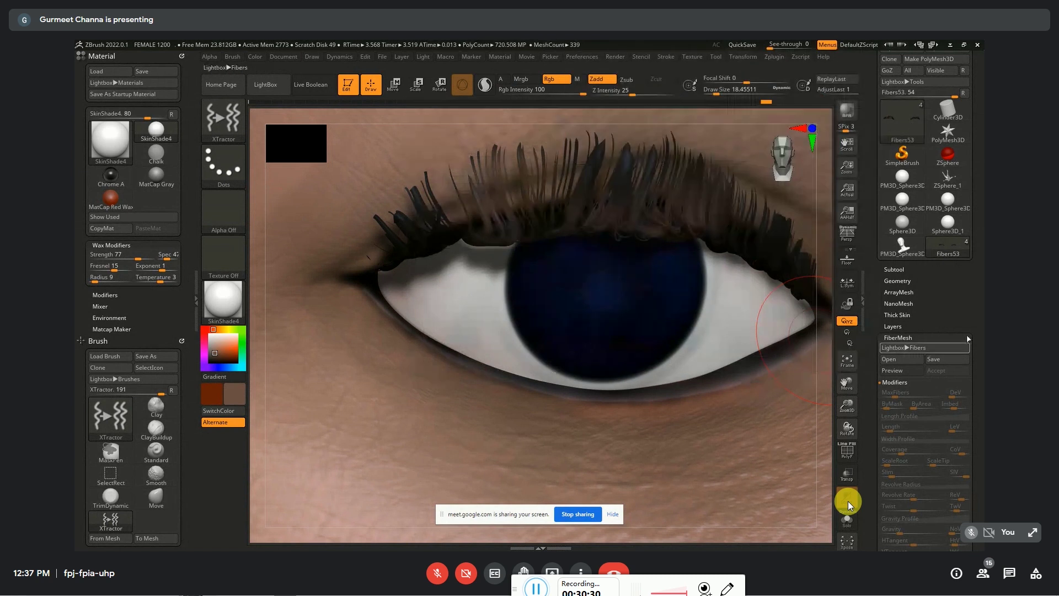
drag(902, 314, 894, 250)
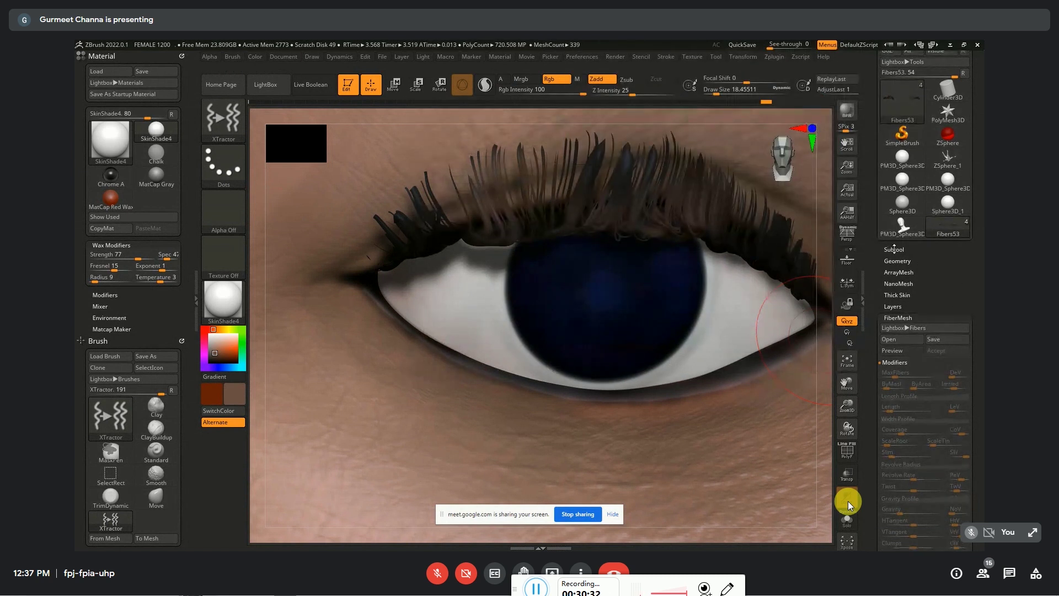
click(895, 249)
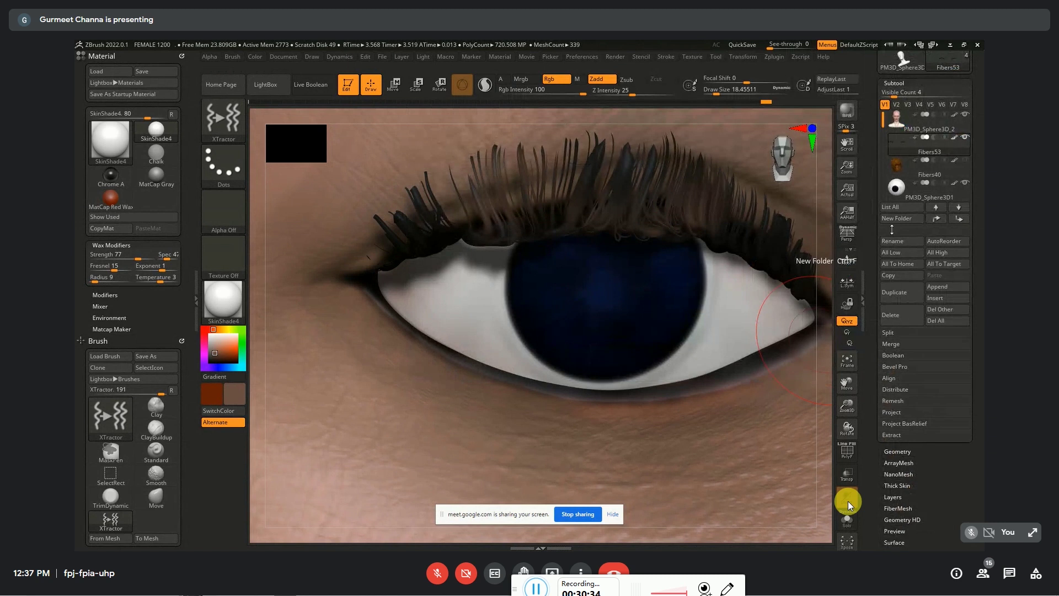
click(891, 315)
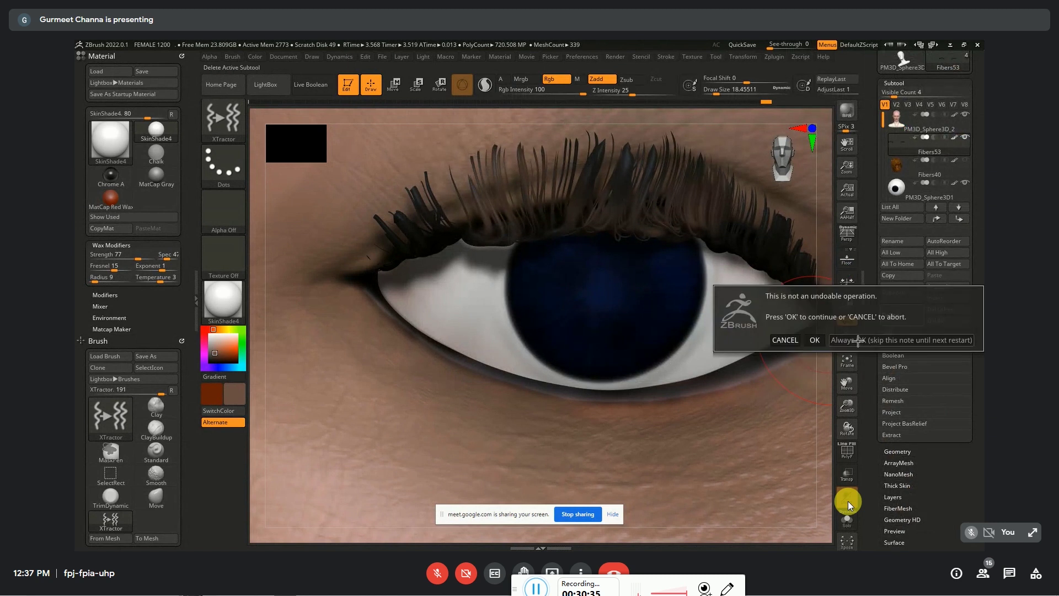
click(815, 340)
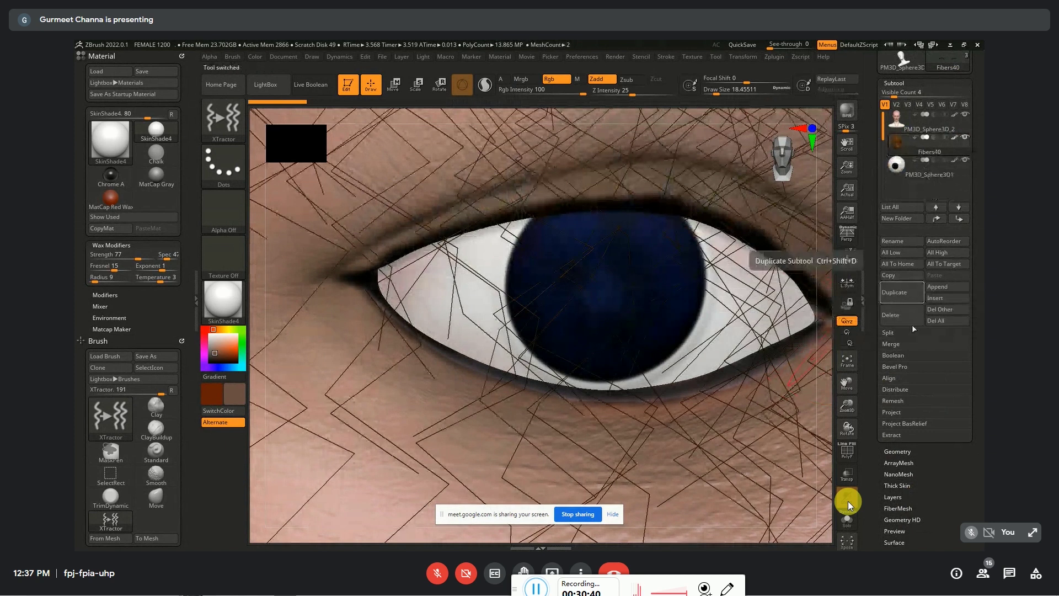
Delete the leftover Fibers40 subtool and make PM3D_Sphere3D1 the active subtool
click(894, 315)
click(815, 337)
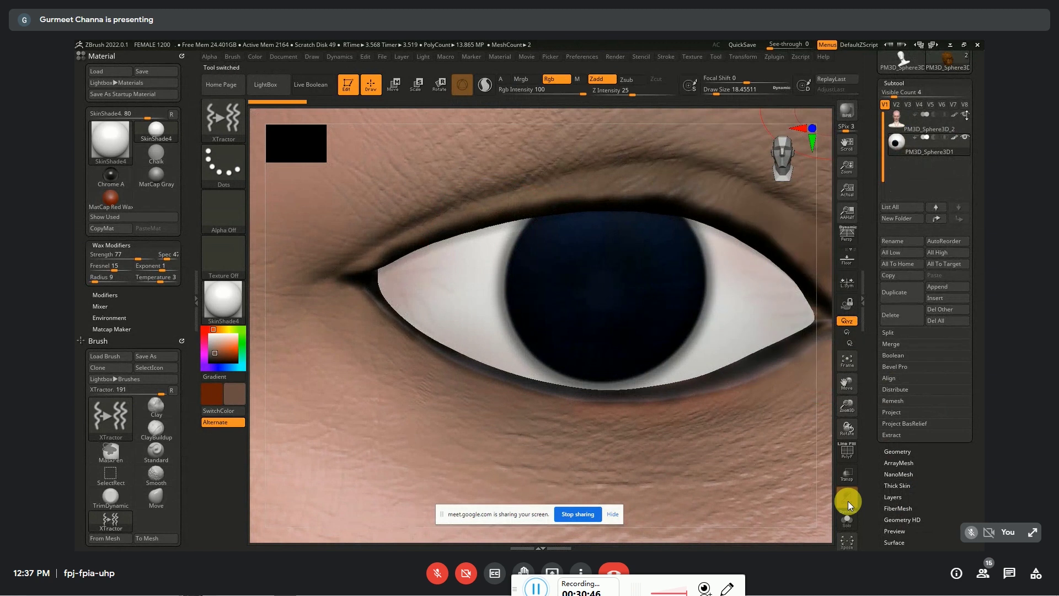
mouse_move(927, 124)
click(932, 145)
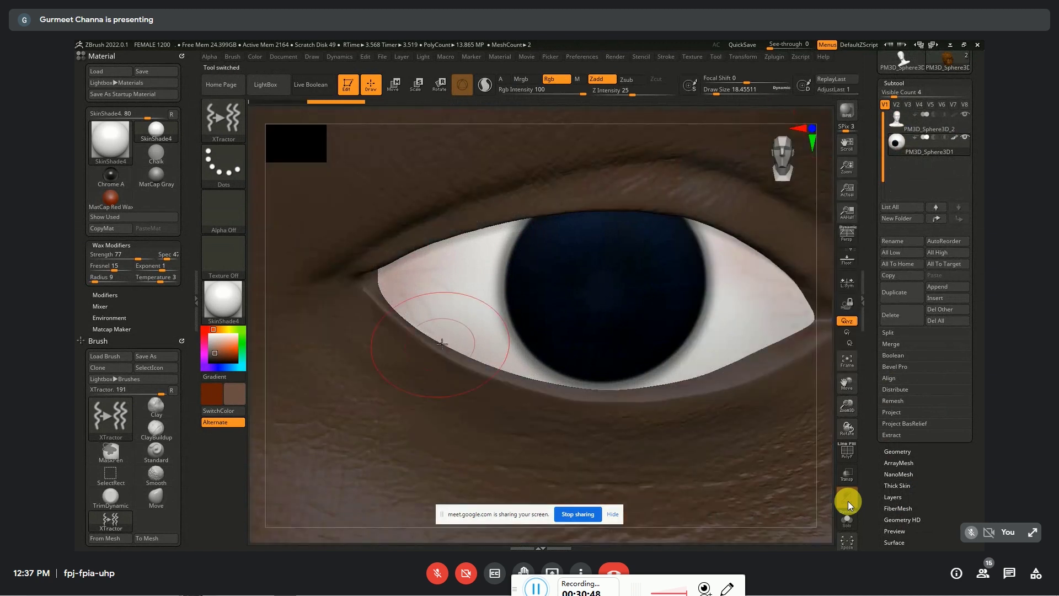
Reorient the eye view, shrink Draw Size, and select the Standard brush
drag(331, 307, 500, 246)
key(s)
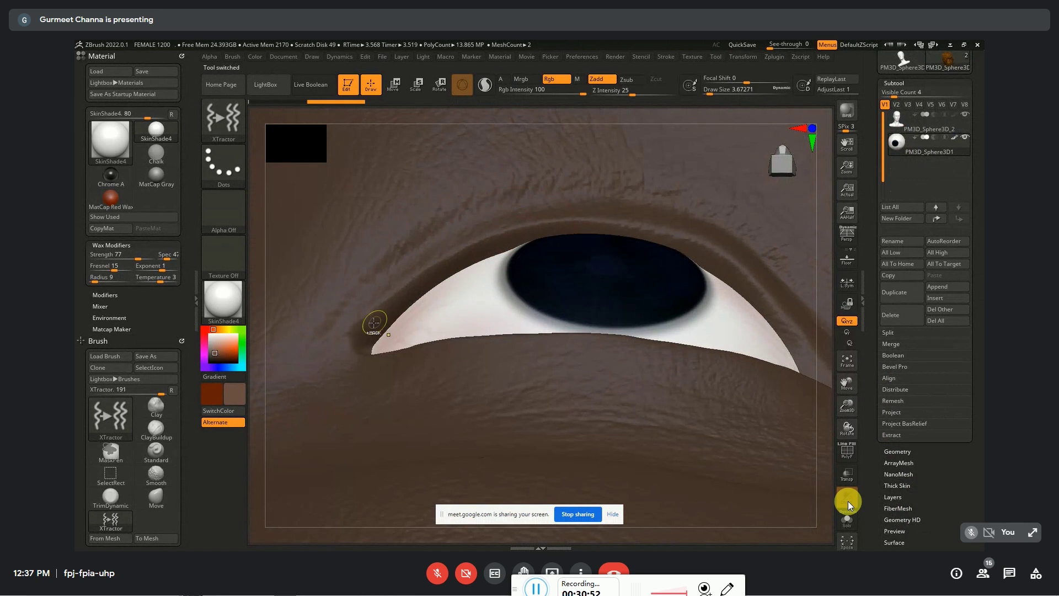
key(ctrl)
key(b)
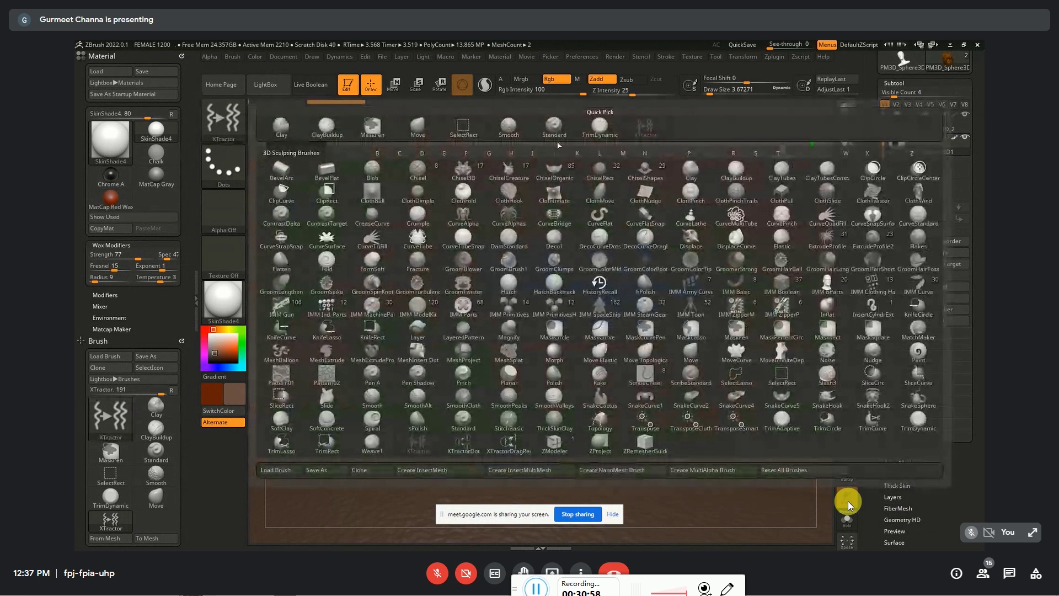
click(552, 135)
key(ctrl)
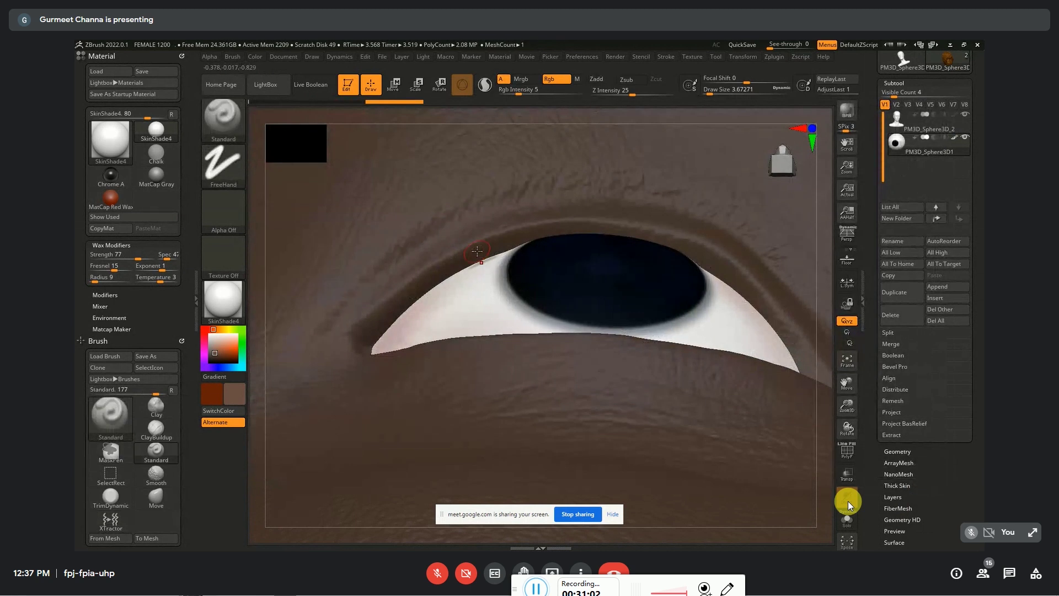
Select the PM3D_Sphere3D_2 head subtool, zoom back to the eye, and expand its FiberMesh settings
ctrl+right_drag(701, 227, 428, 268)
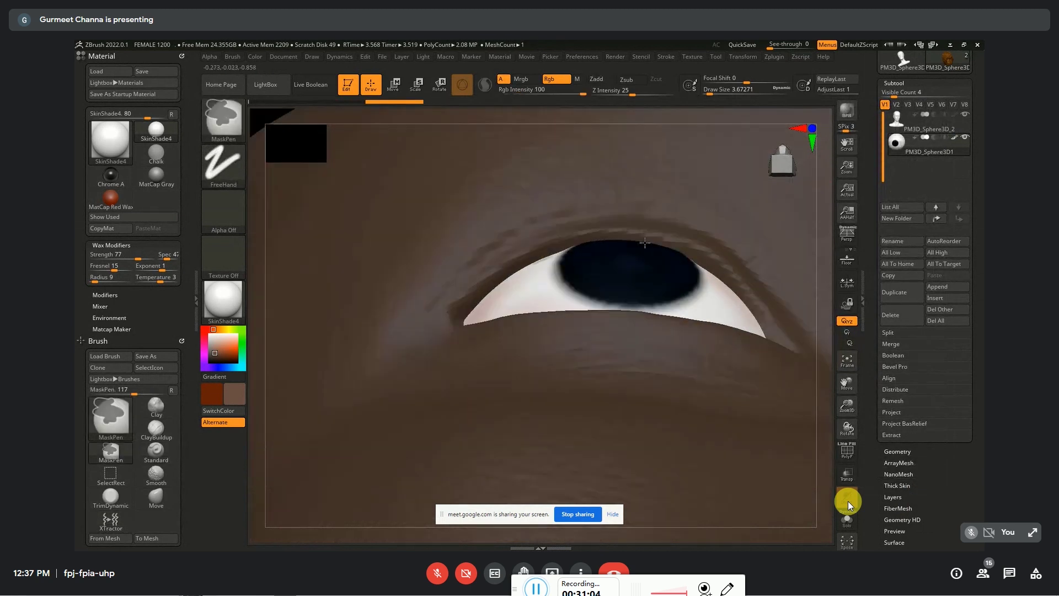
alt+click(678, 235)
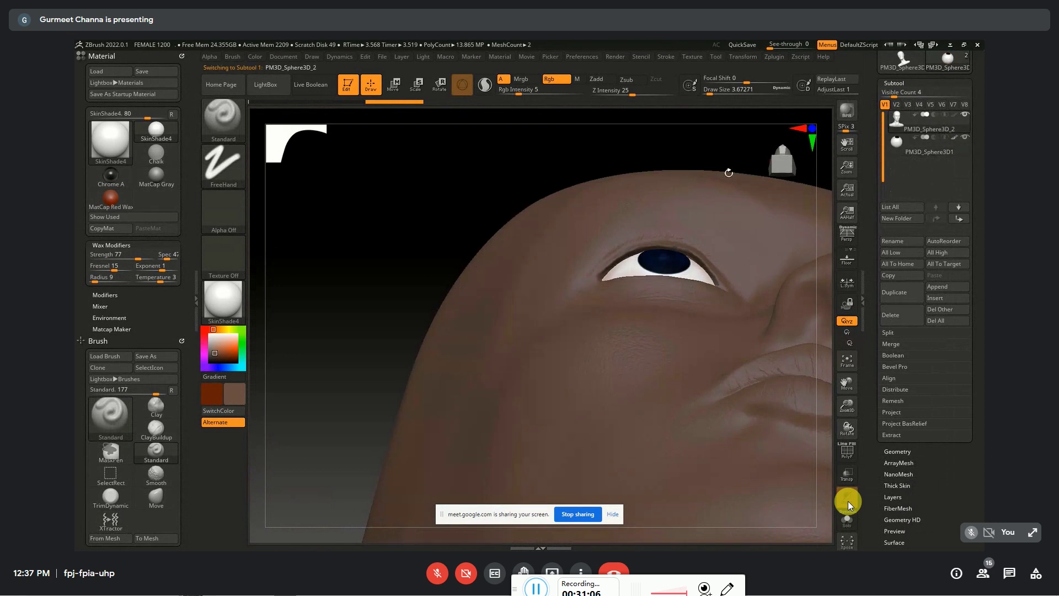
ctrl+right_drag(677, 235, 635, 258)
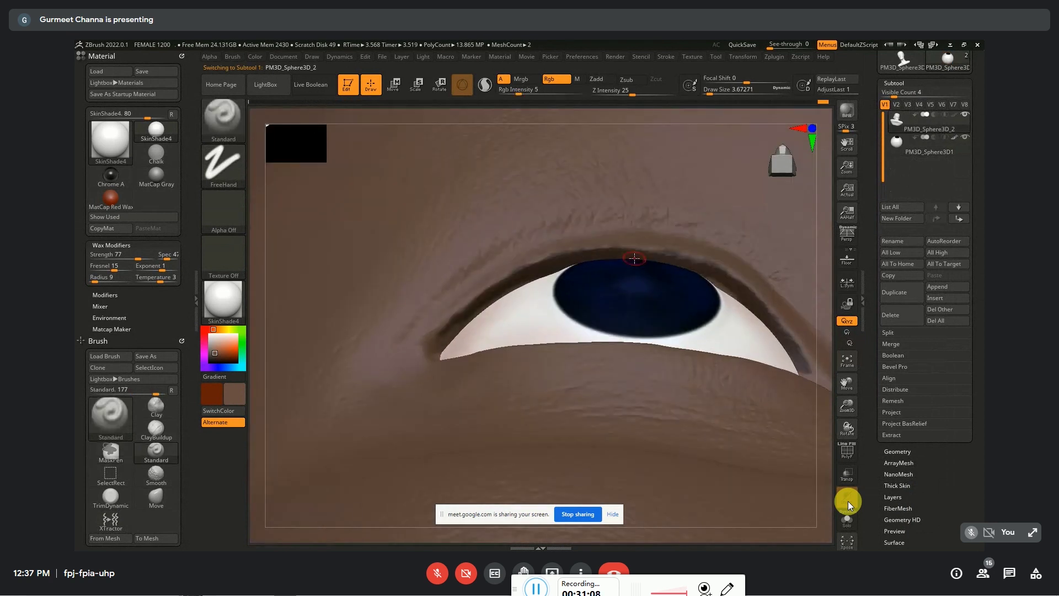
mouse_move(981, 441)
mouse_down()
mouse_move(984, 337)
mouse_move(977, 343)
mouse_up()
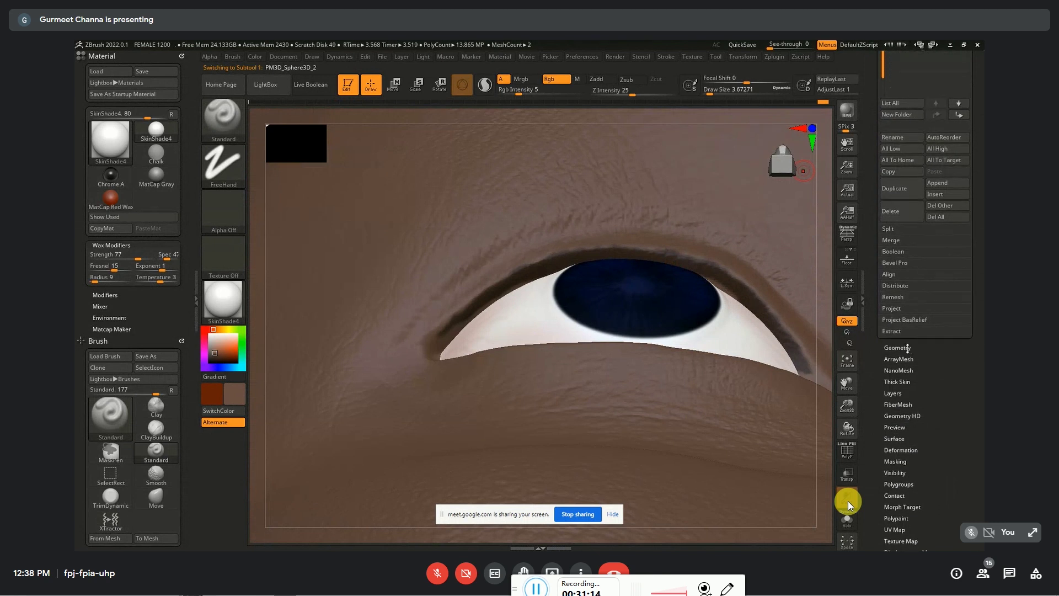
click(908, 348)
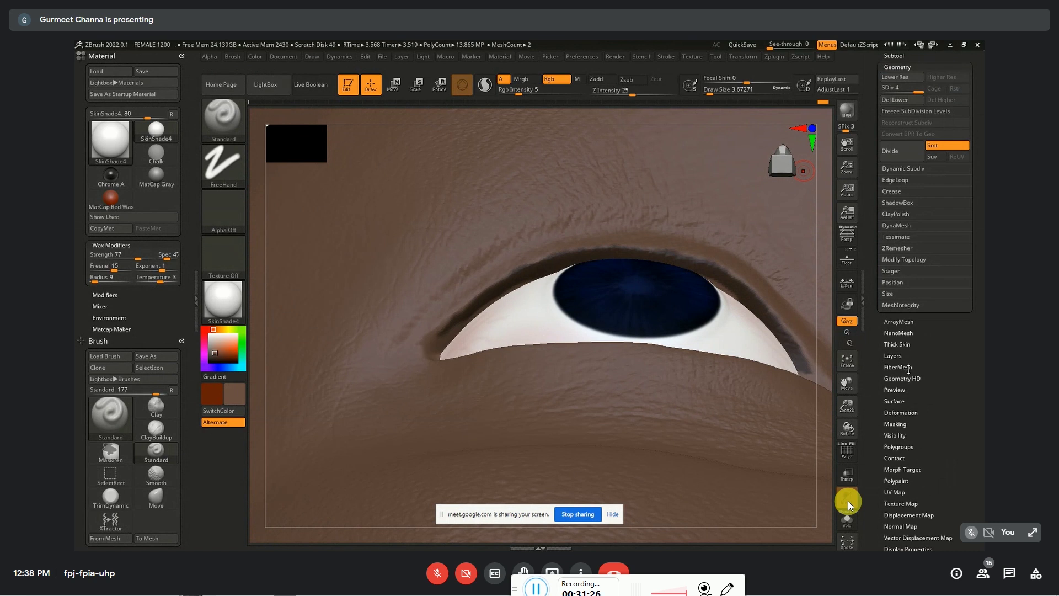
click(909, 368)
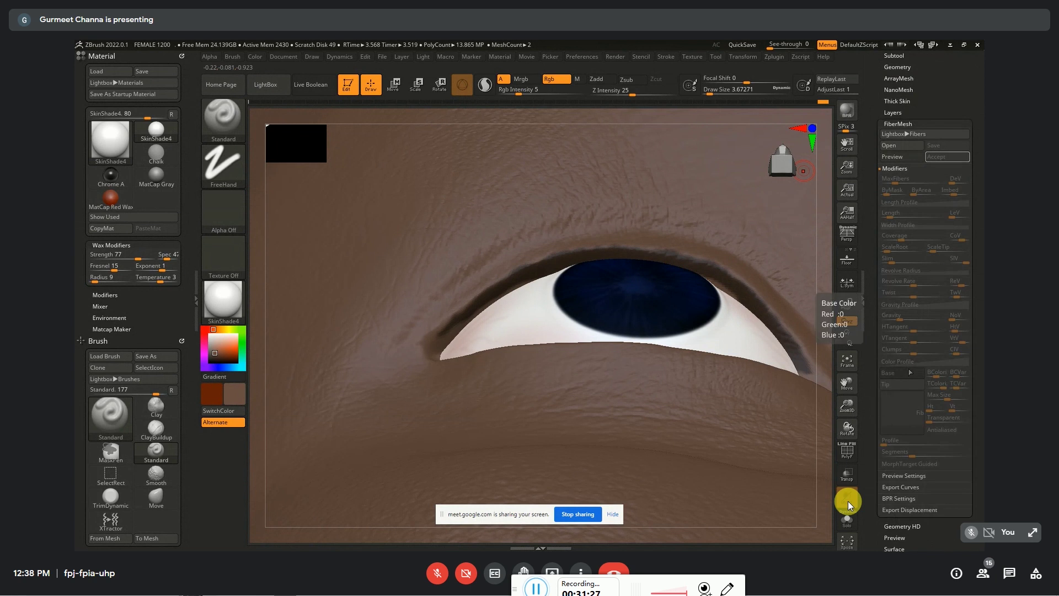
Load a Lightbox fiber preset, set MaxFibers to about 26.84, BPR render, and set Slim to -0.50413
click(901, 133)
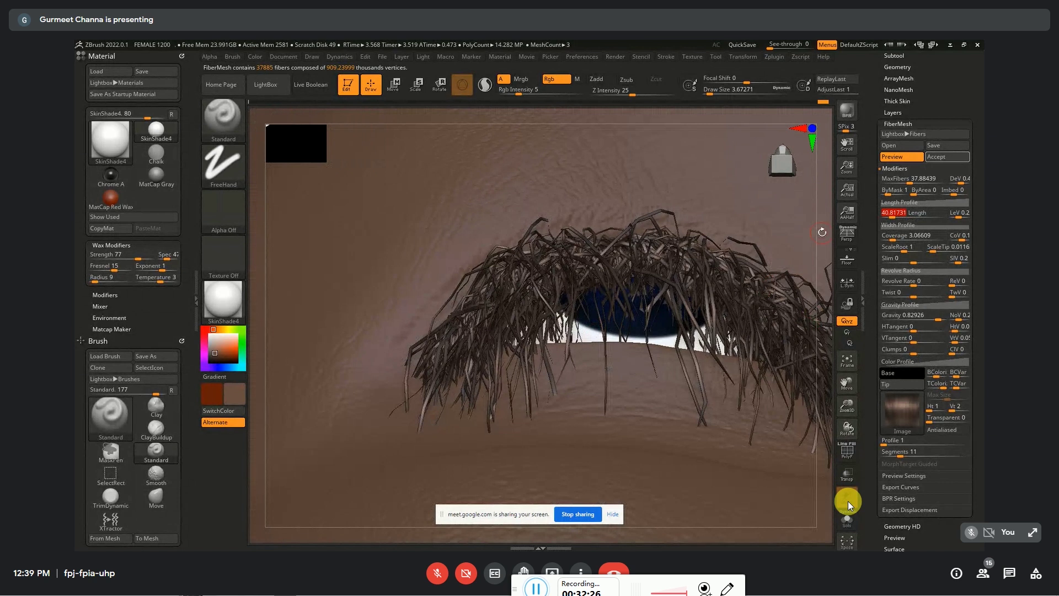
drag(902, 183, 894, 184)
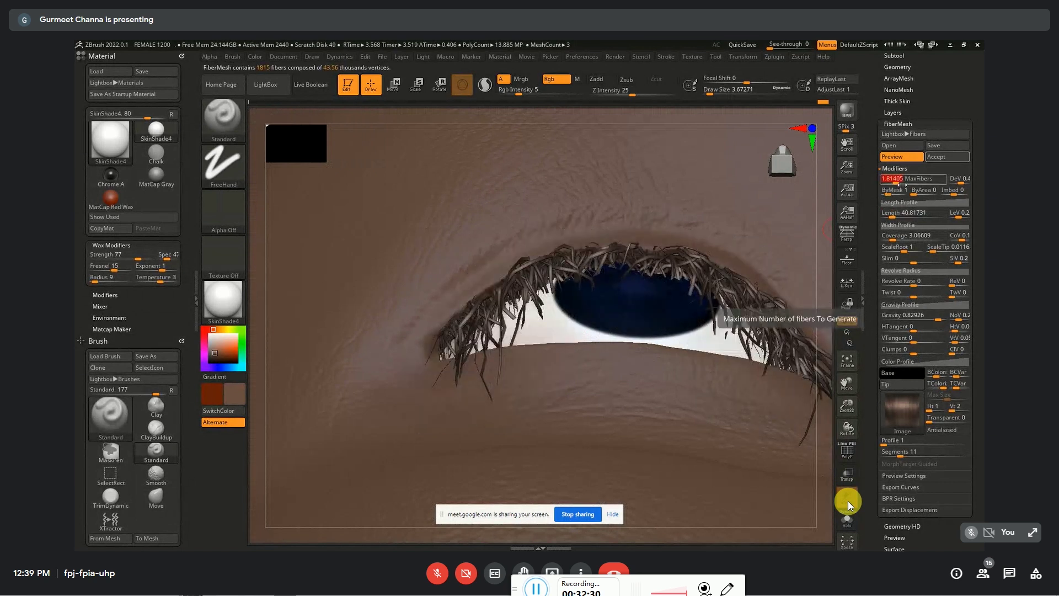
drag(895, 184, 908, 184)
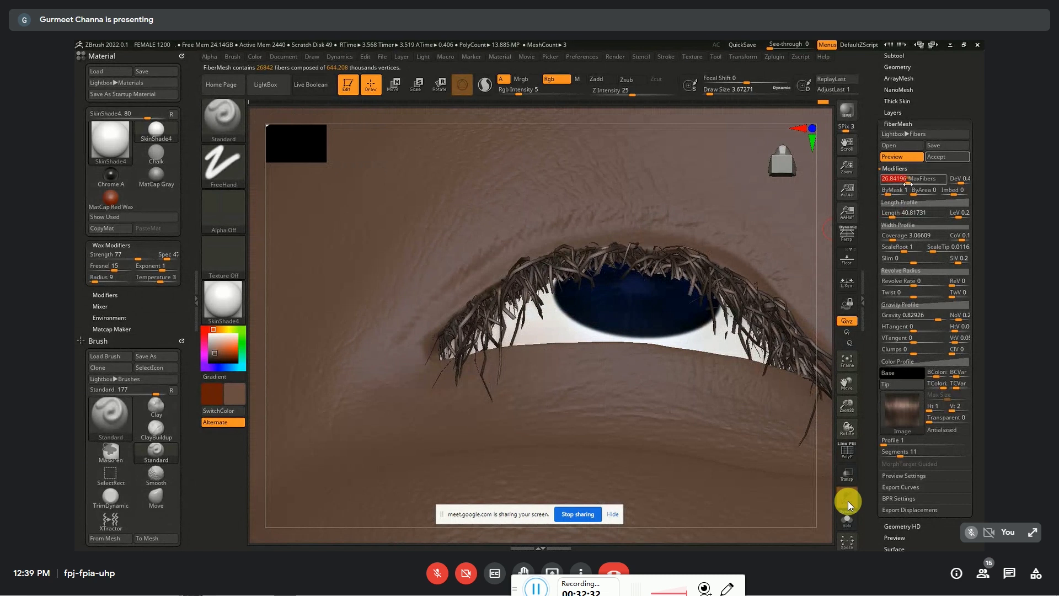
click(848, 112)
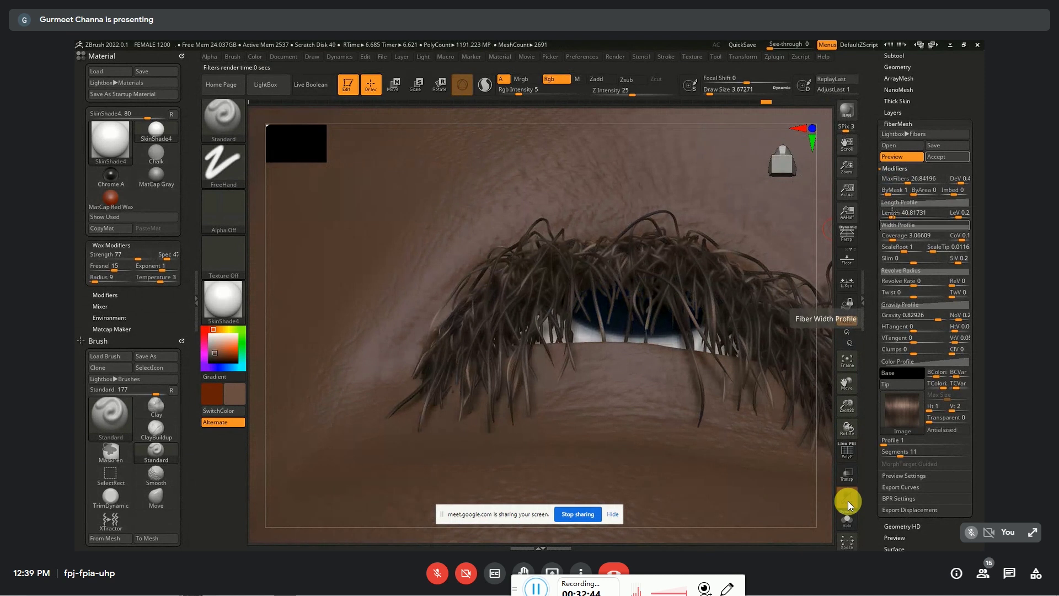
drag(908, 263, 901, 263)
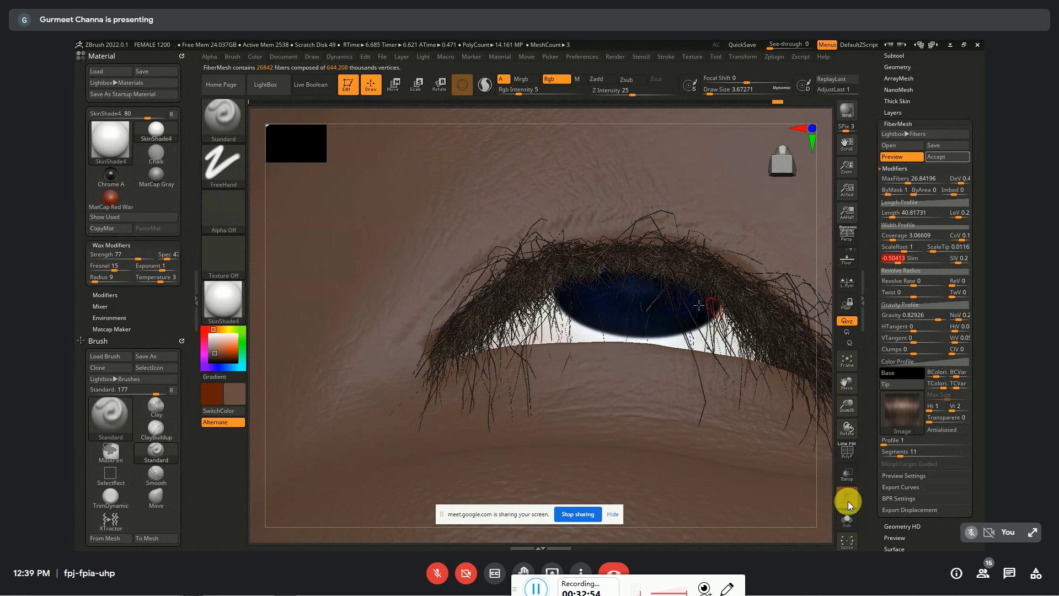
key(Return)
Set fiber Segments to 17, MaxFibers to about 2.81, Length 24.69234 and Revolve Rate 0
drag(902, 456, 912, 457)
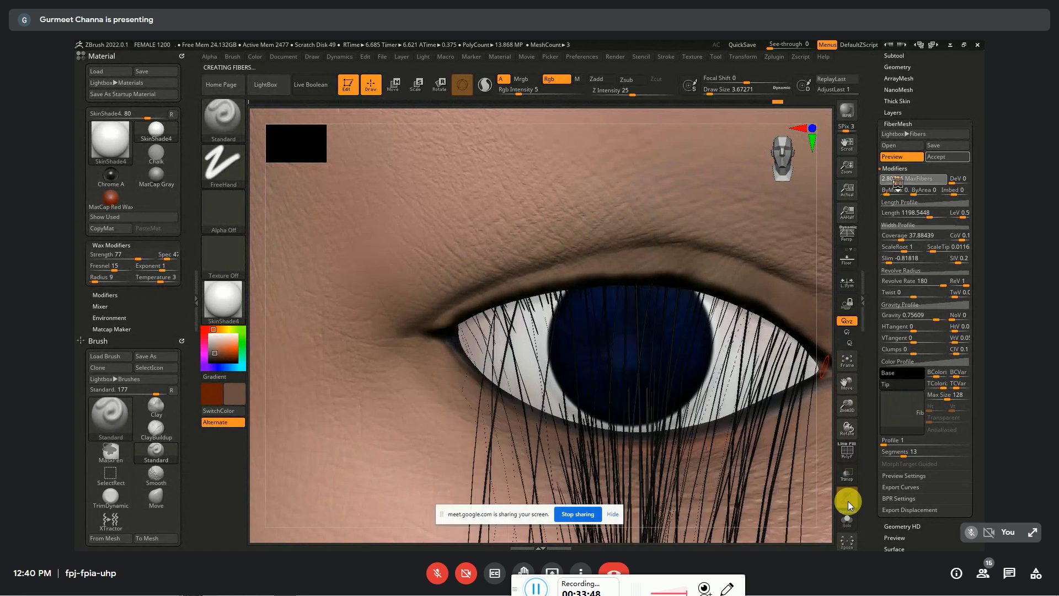
drag(899, 180, 911, 180)
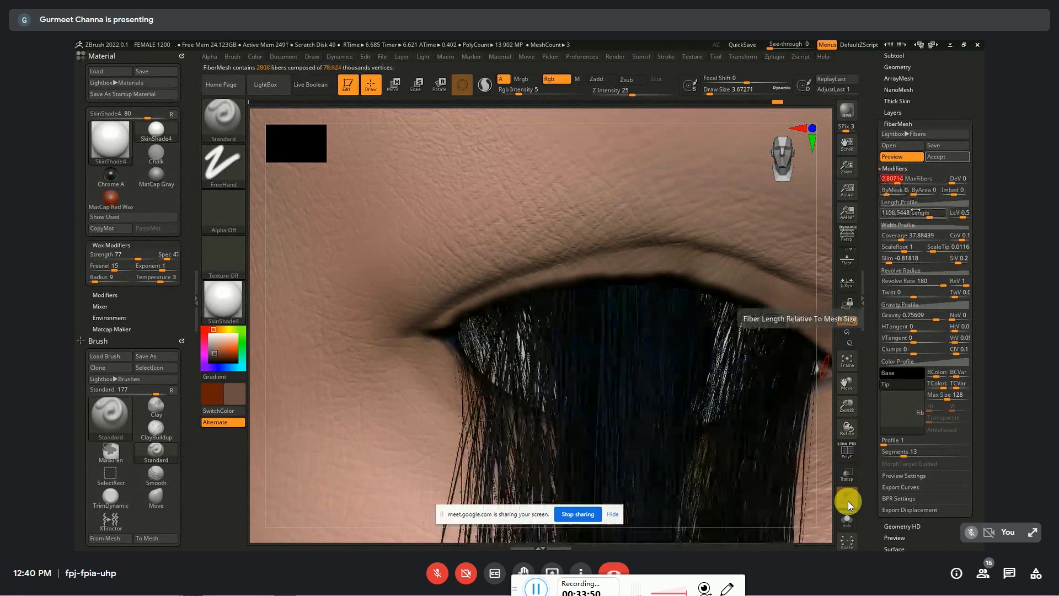
drag(930, 217, 890, 219)
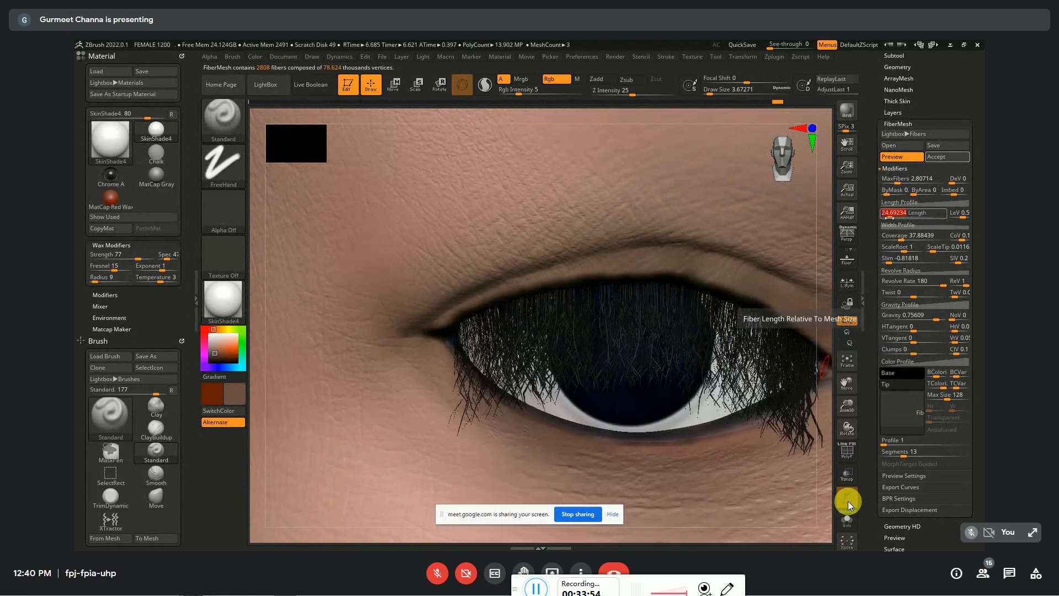
click(915, 280)
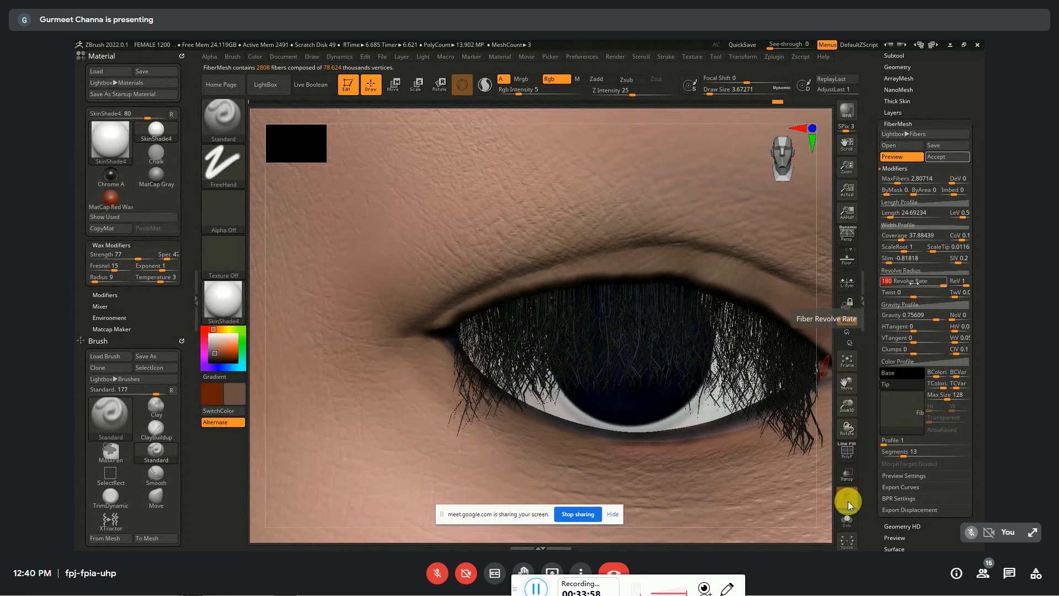
text(0)
key(Return)
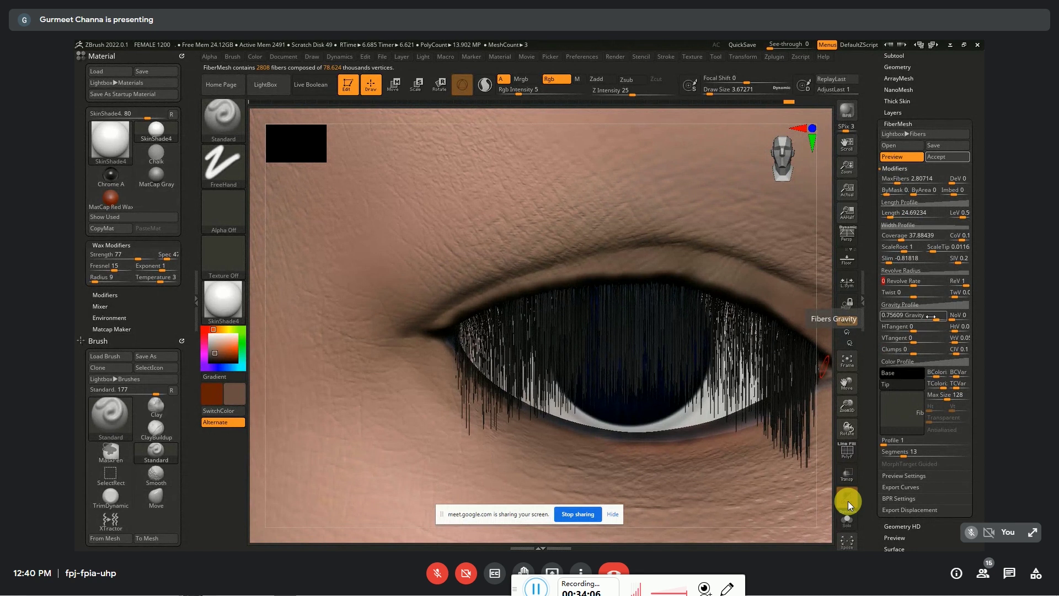
Lower the fiber Gravity and set length variation to 0.5
drag(935, 321, 932, 321)
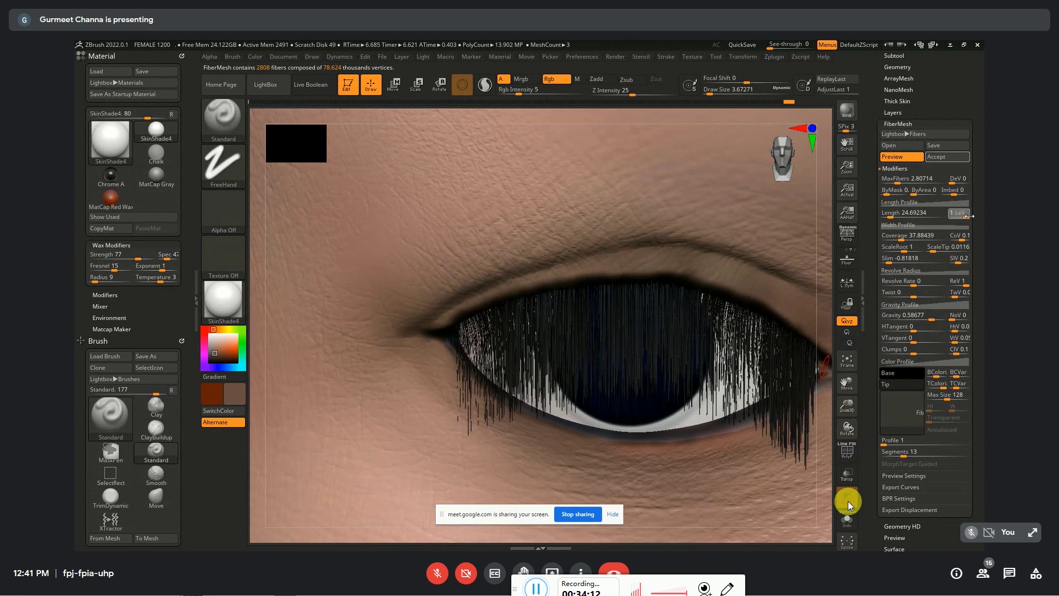
drag(961, 217, 957, 214)
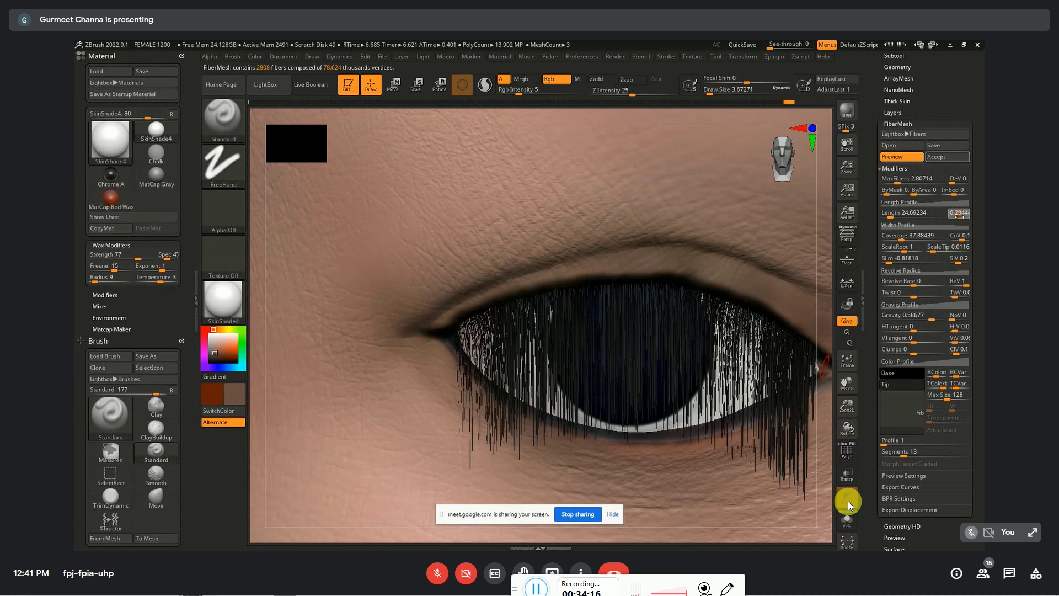
drag(961, 216, 961, 217)
click(961, 216)
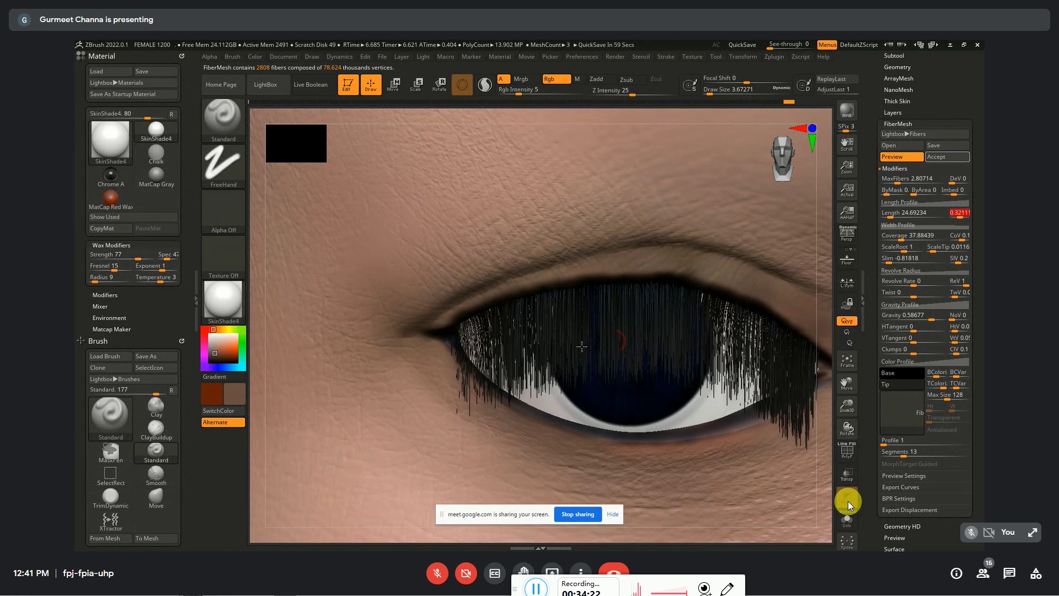
click(963, 213)
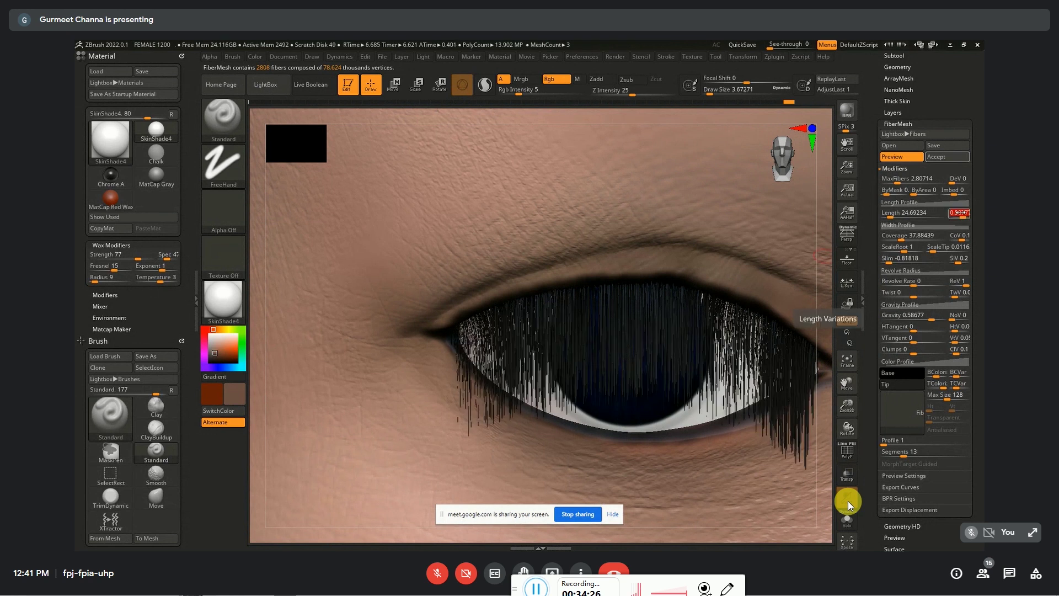
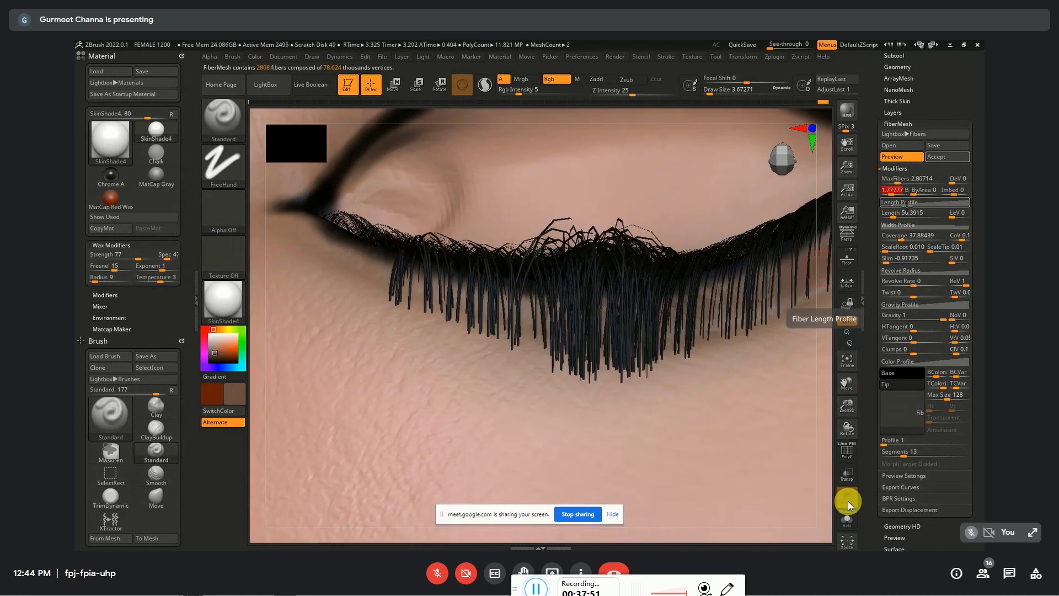
Reshape the FiberMesh Length Profile curve, lowering the left end and middle points to shorten and taper the lashes
click(900, 202)
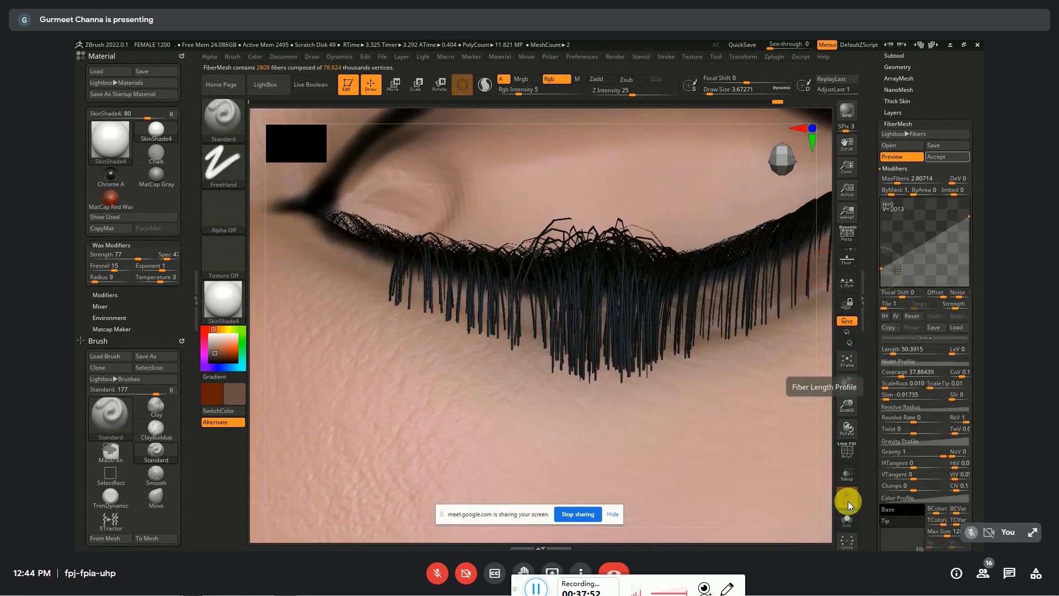
drag(881, 268, 893, 245)
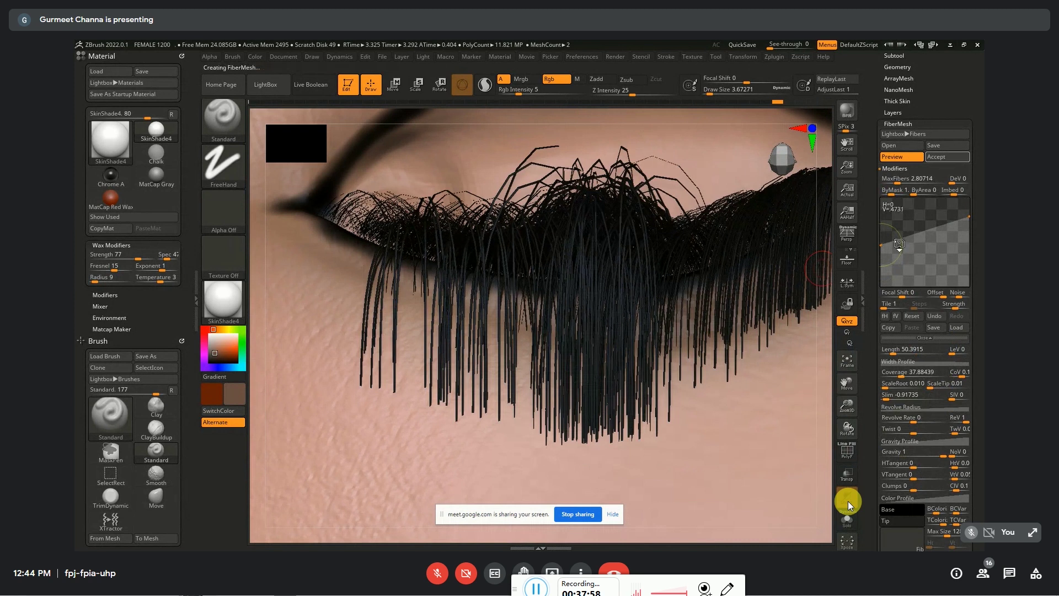
drag(922, 231, 922, 246)
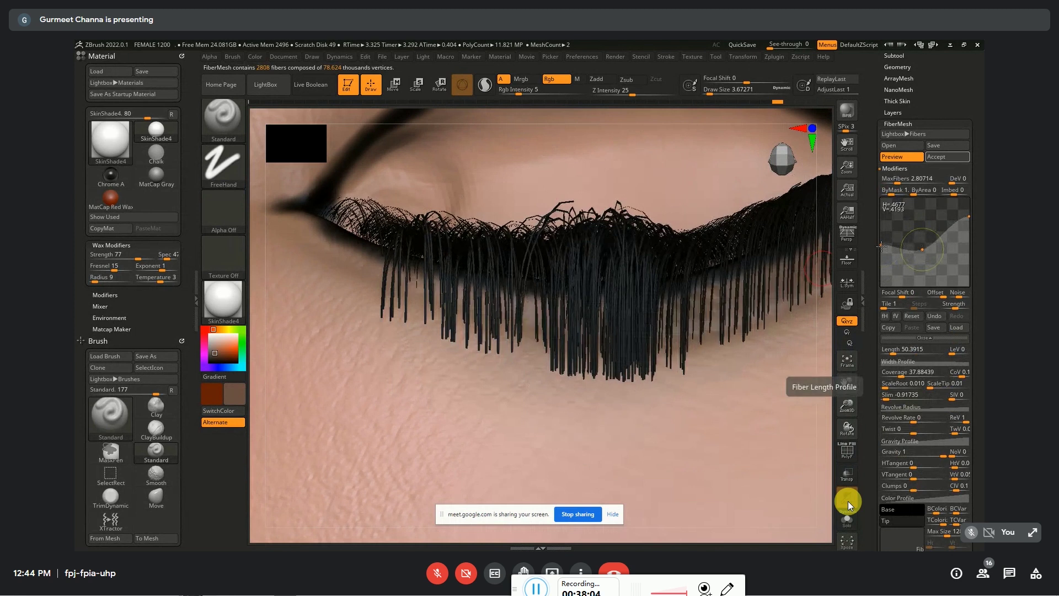
drag(881, 247, 882, 256)
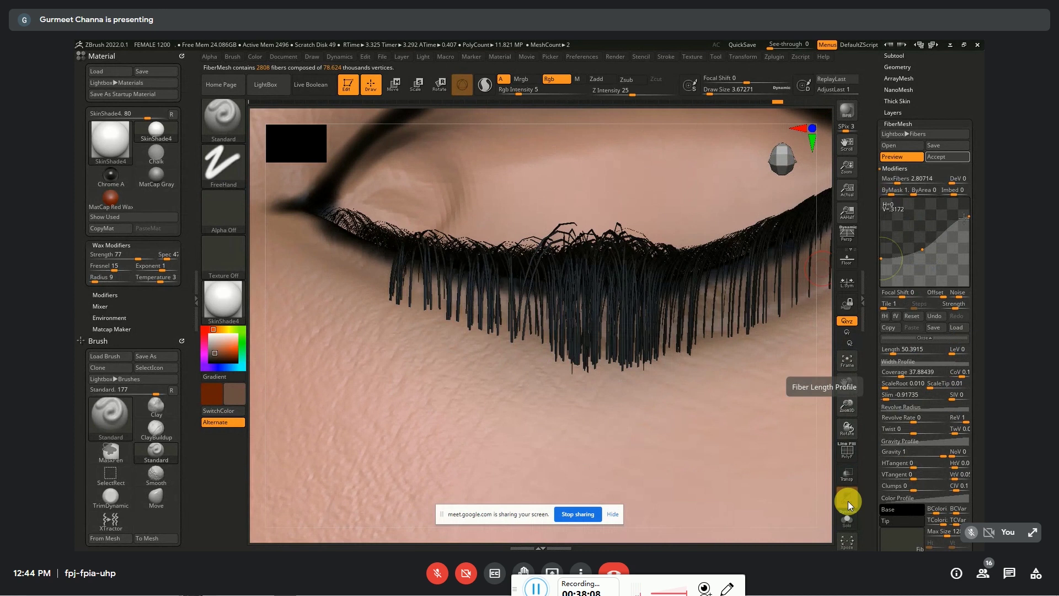
drag(964, 219, 971, 221)
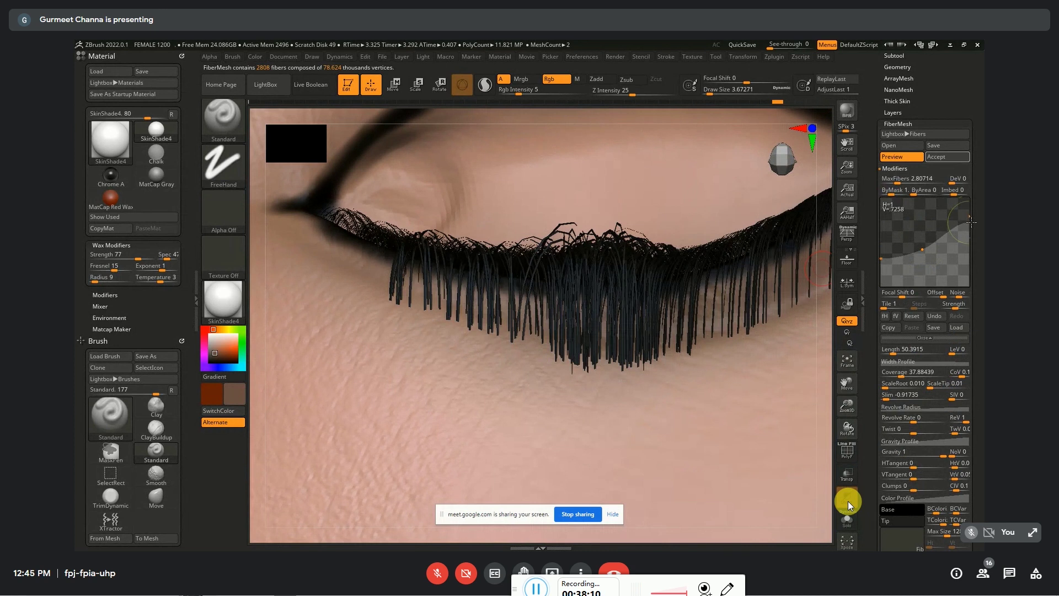
click(922, 249)
drag(922, 248, 925, 255)
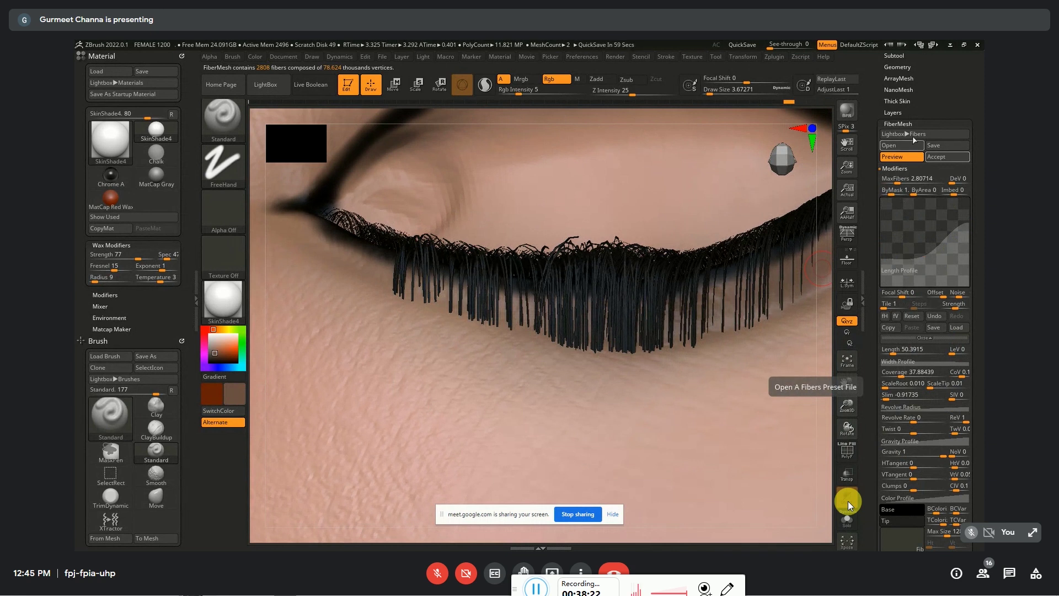
Accept the eyelash fibers as subtool Fibers120 with Fast Preview on, then switch to the Move brush
click(913, 139)
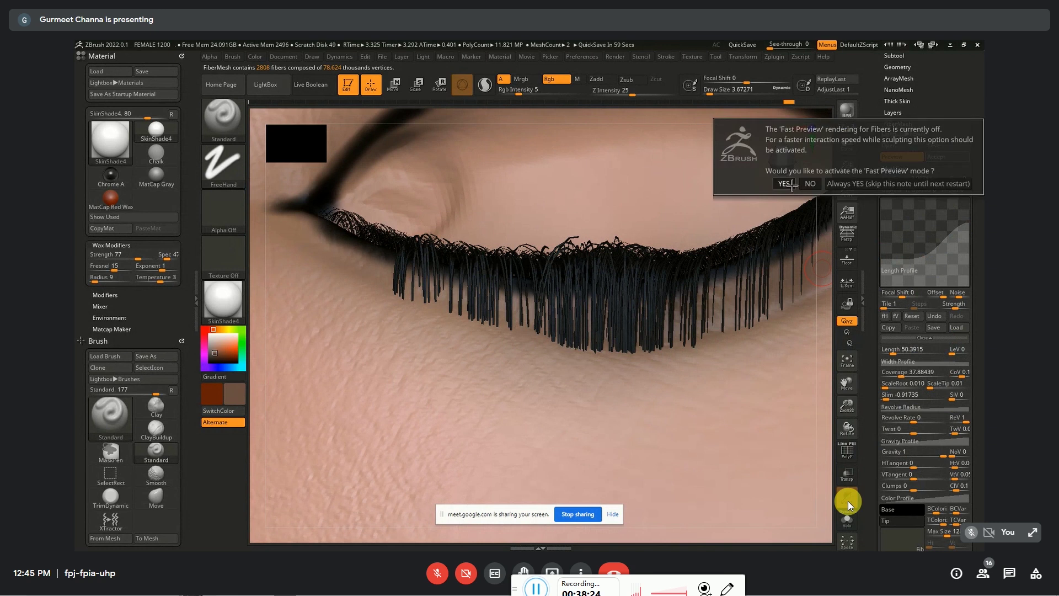
click(790, 183)
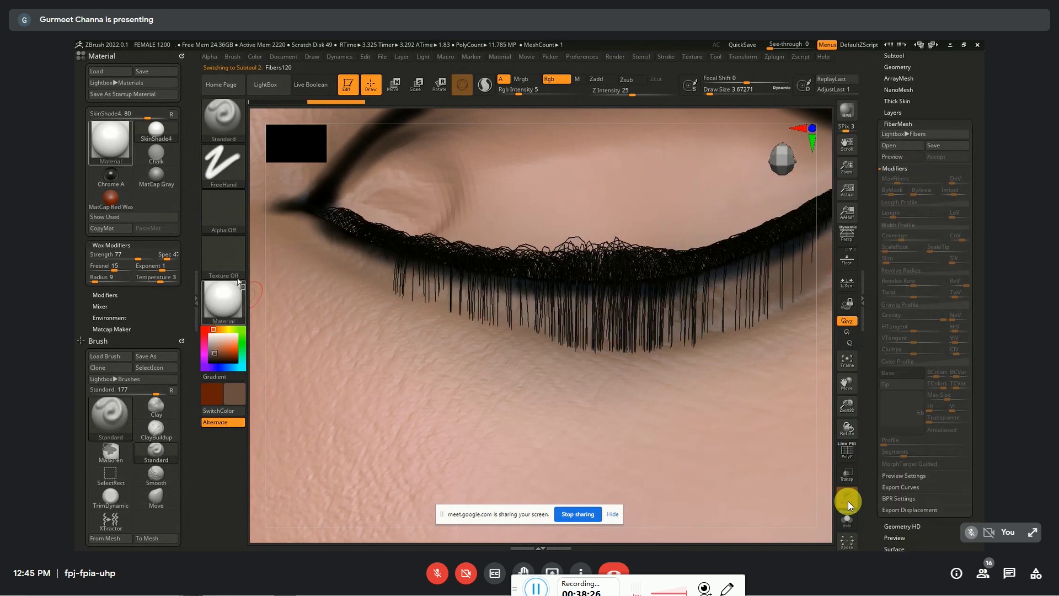
click(216, 114)
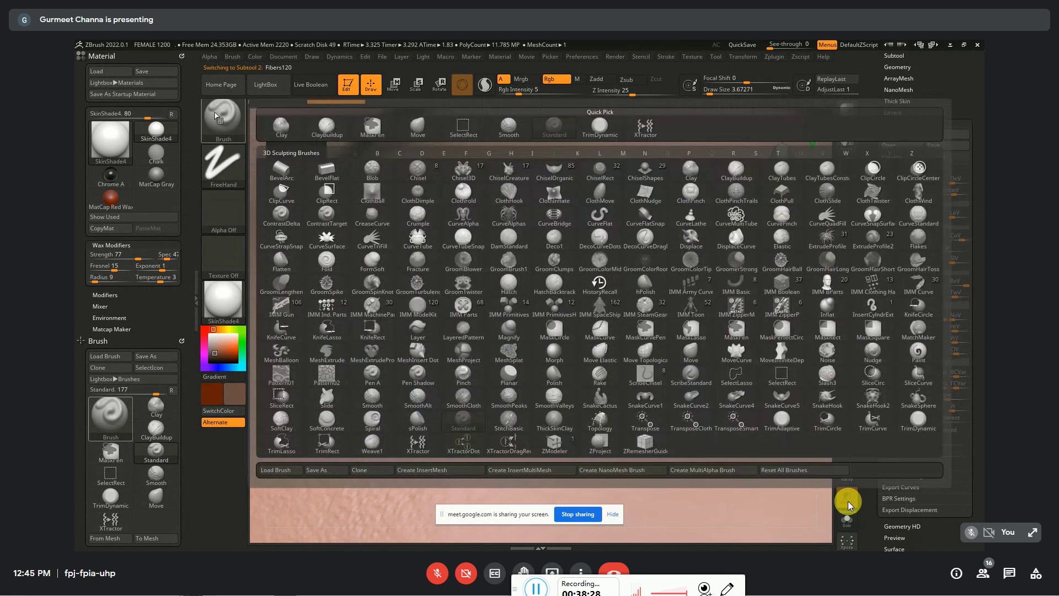
click(418, 126)
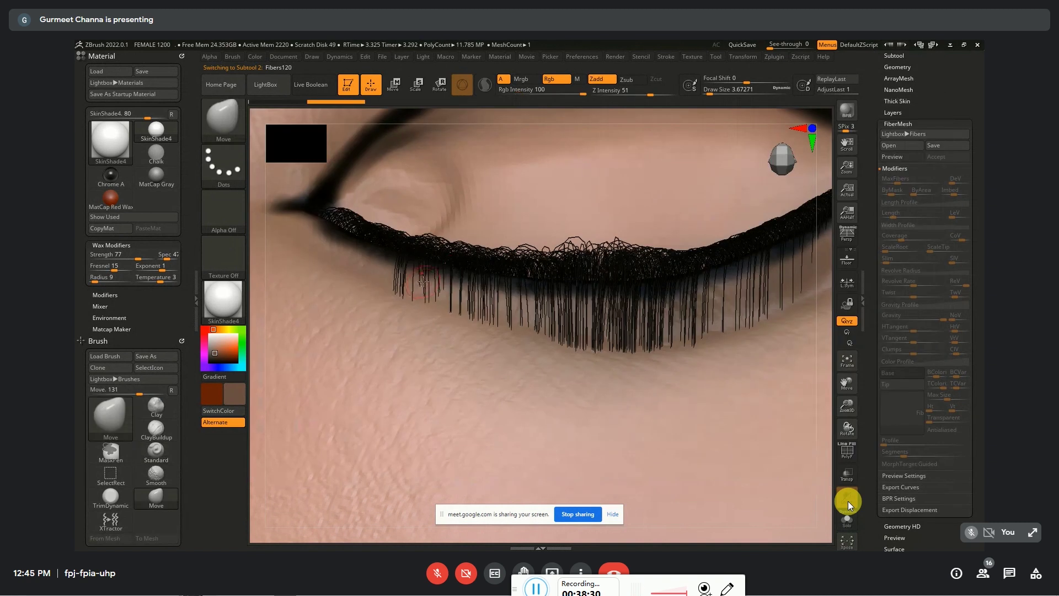
Size the Move brush to about 13 and nudge the outer lashes into place
key(bracketright)
key(bracketright)
key(bracketright)
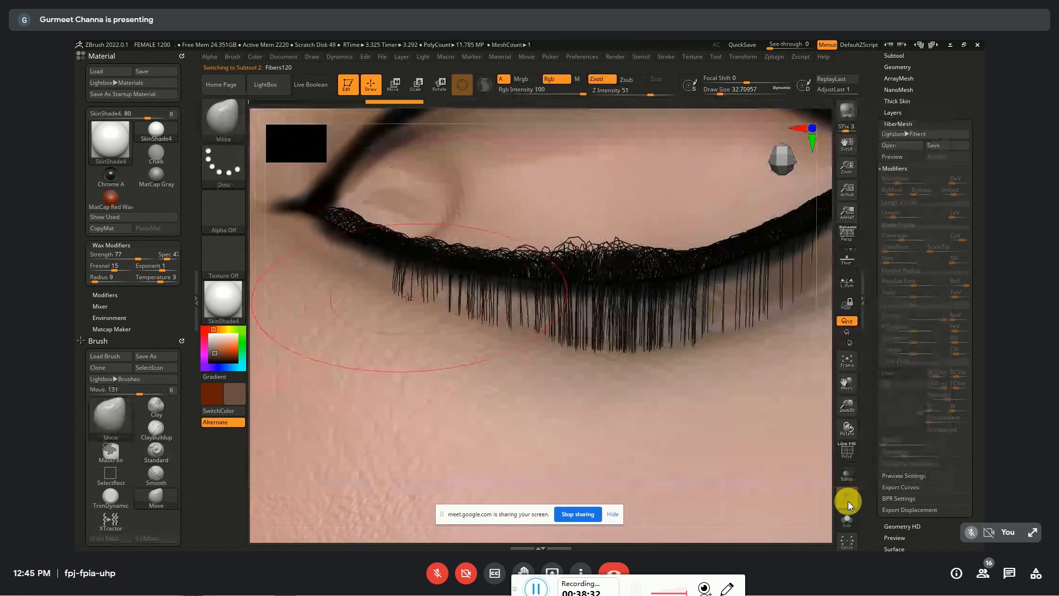
key(bracketleft)
key(bracketleft)
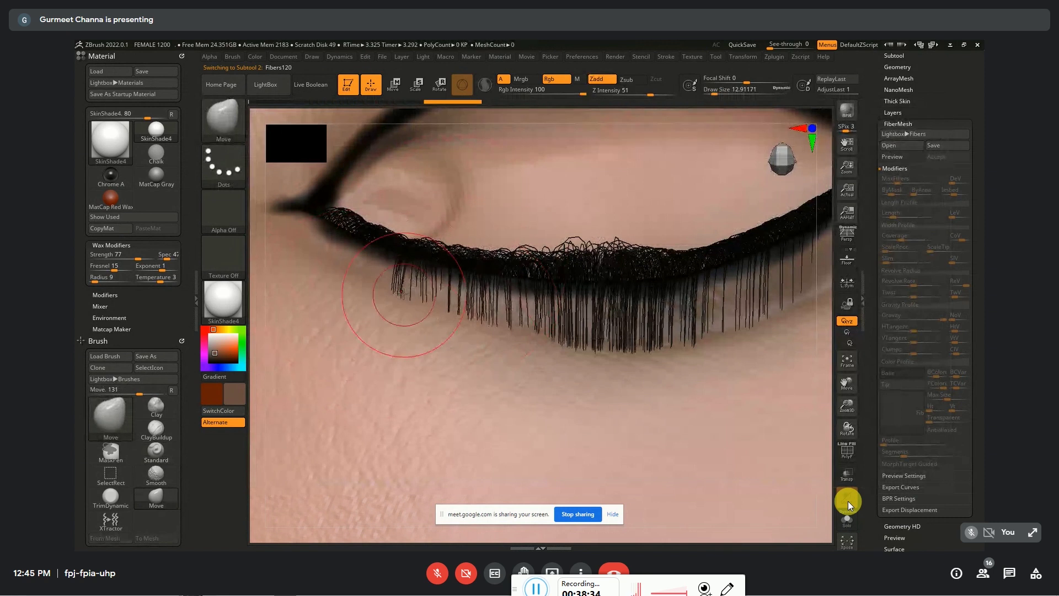
drag(403, 294, 409, 290)
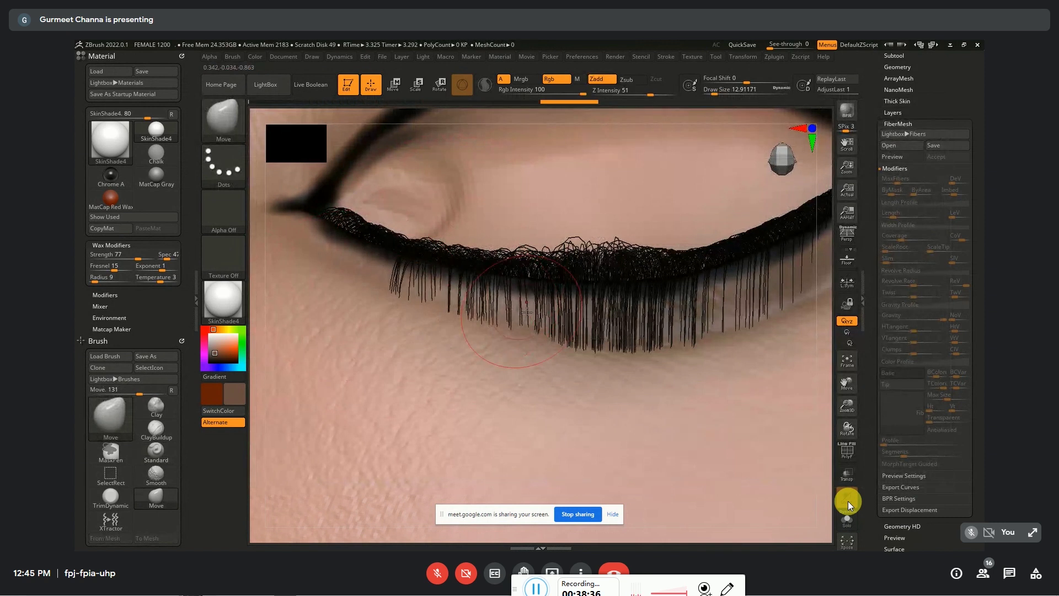
mouse_move(527, 312)
mouse_down()
mouse_move(552, 189)
mouse_move(553, 345)
mouse_move(572, 289)
mouse_move(502, 350)
mouse_move(615, 342)
mouse_move(519, 368)
mouse_up()
Push the inner and middle upper lashes, then enlarge the Move brush to about 27
key(f)
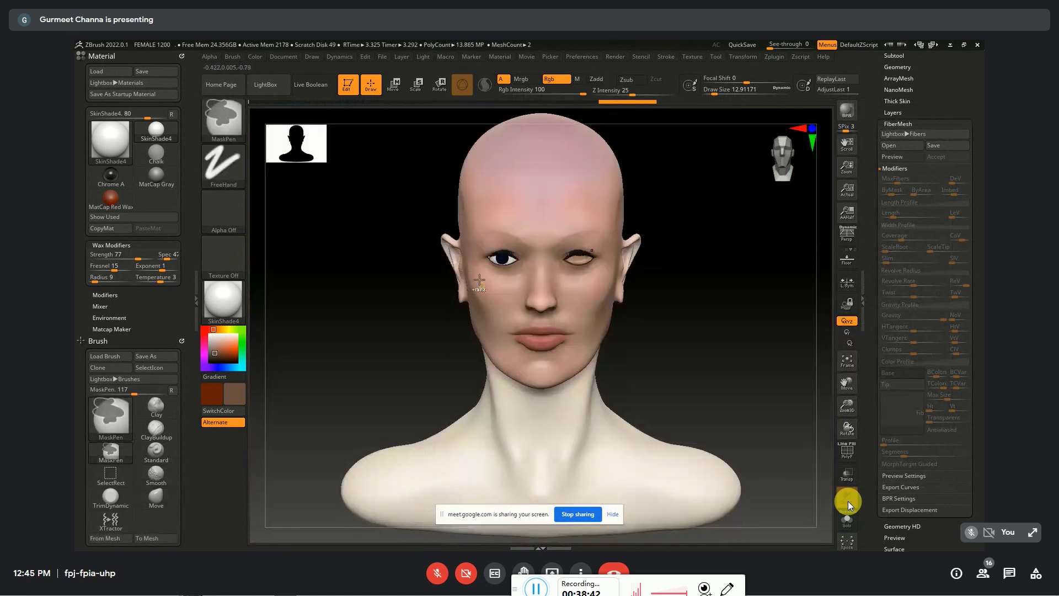
mouse_move(524, 332)
alt+mouse_down()
mouse_move(574, 286)
mouse_move(640, 345)
mouse_move(594, 197)
mouse_move(578, 202)
alt+mouse_up()
key(ctrl+z)
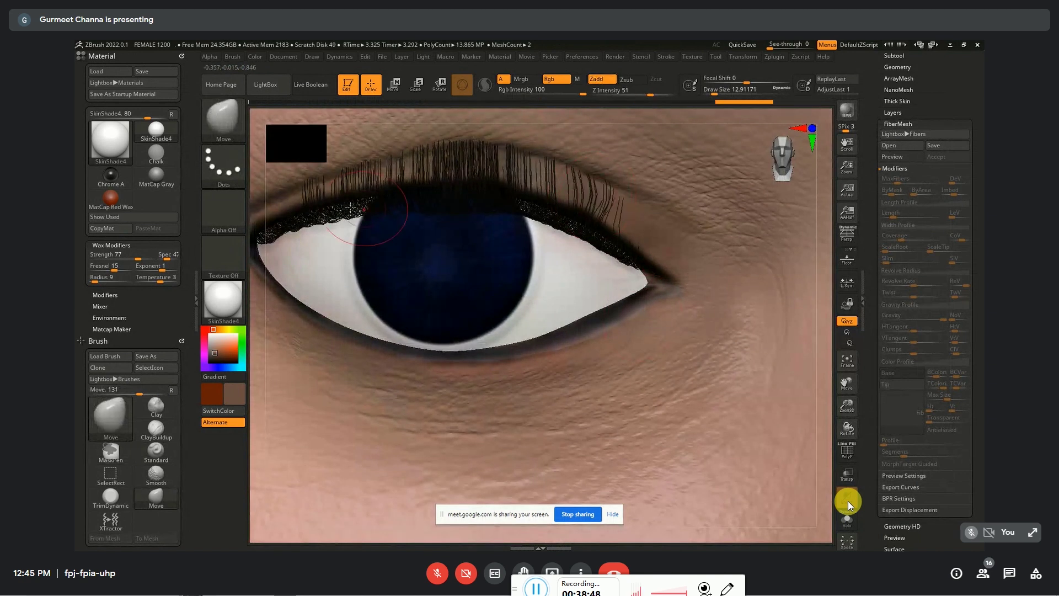
drag(297, 201, 296, 196)
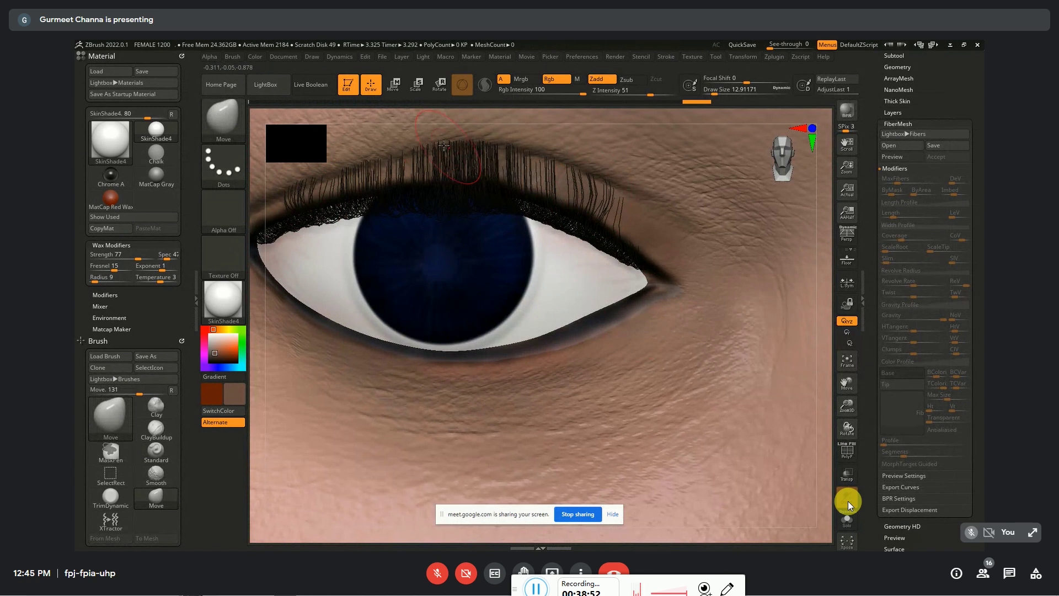
drag(448, 148, 456, 145)
mouse_move(455, 153)
right_down()
mouse_move(488, 157)
mouse_move(479, 173)
right_up()
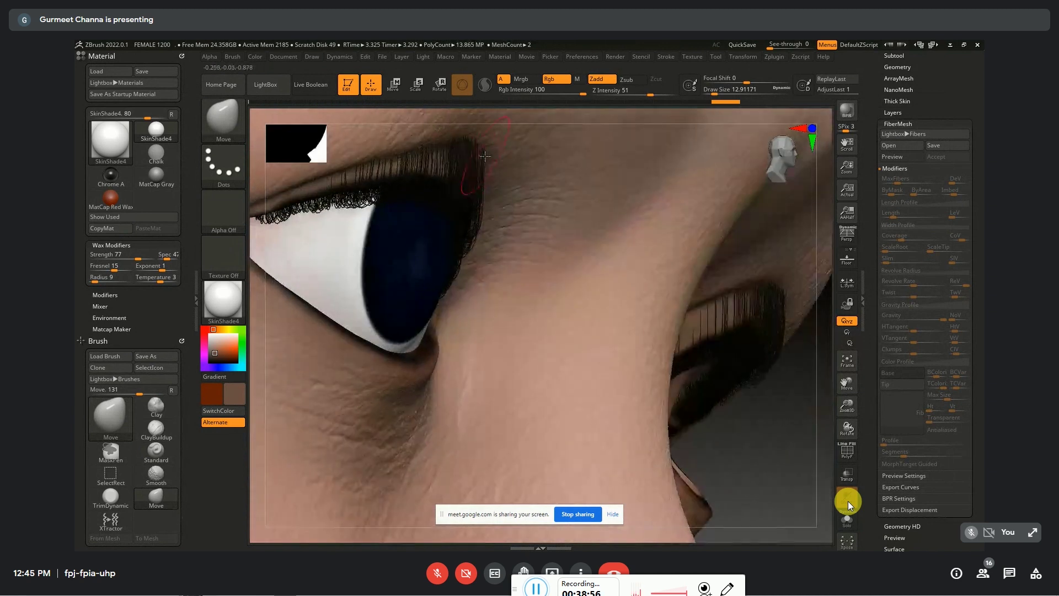
key(s)
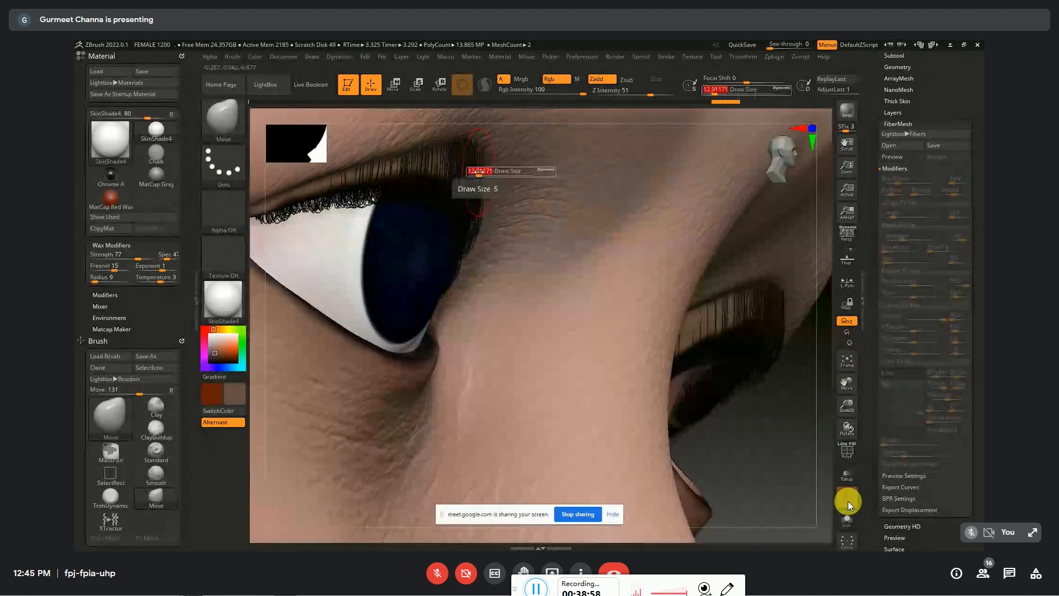
drag(479, 172, 500, 177)
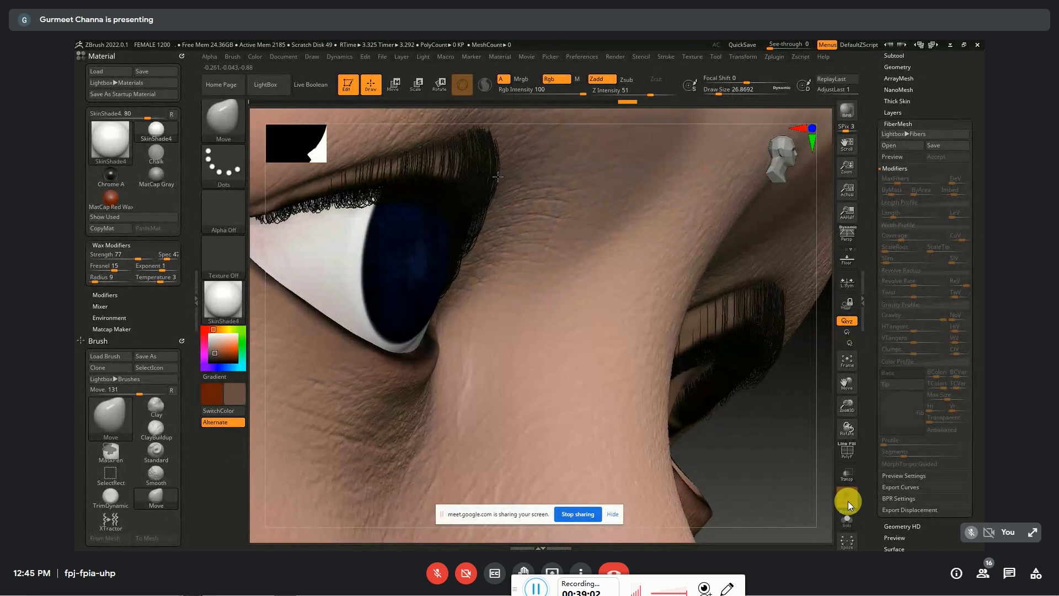
right_drag(501, 176, 453, 212)
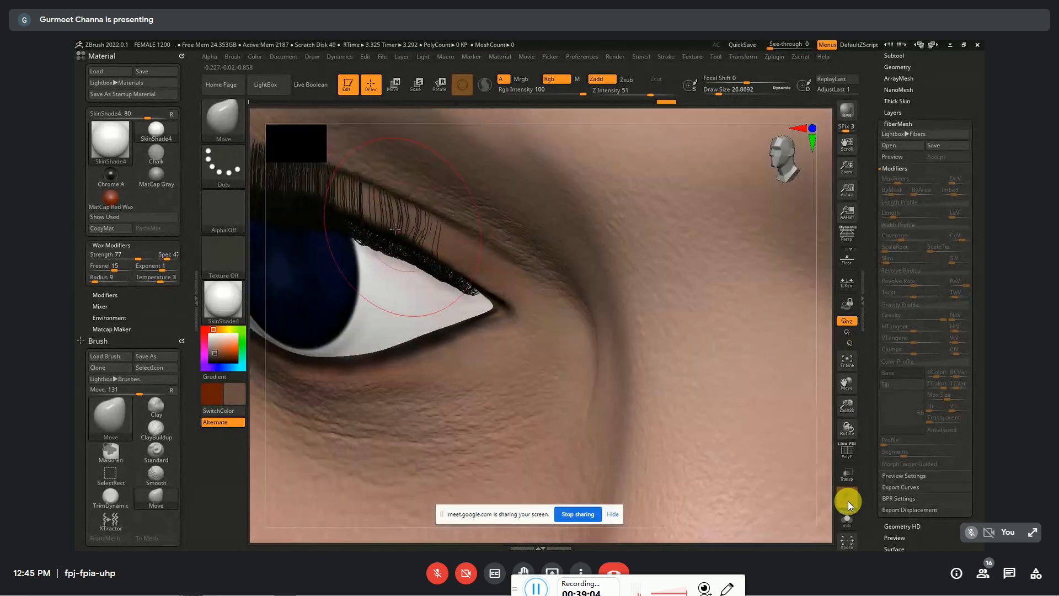
Sweep and curl the upper lashes upward from a close front view of the eye
drag(454, 212, 401, 230)
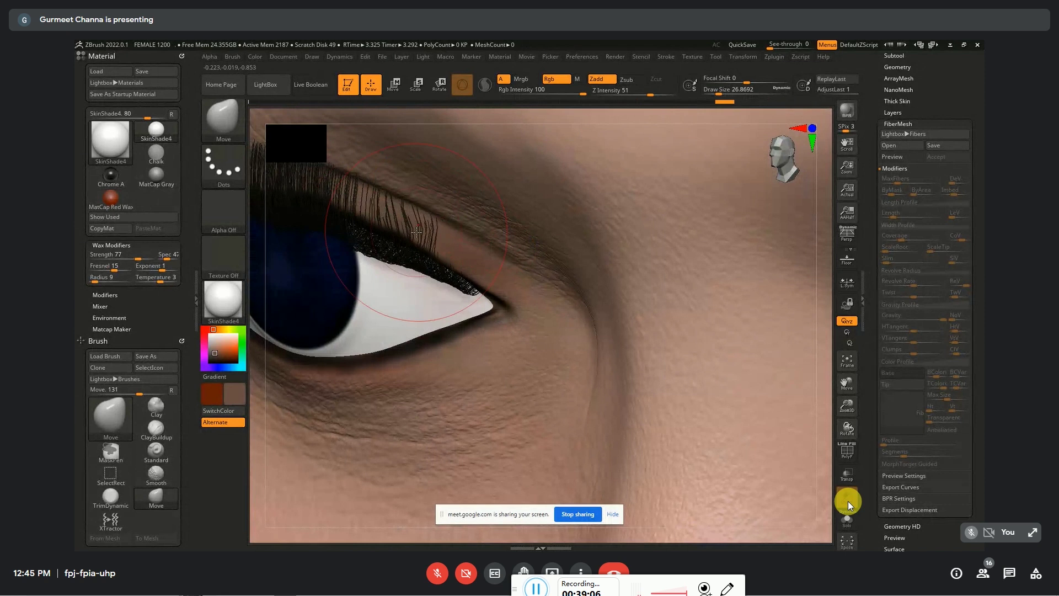
mouse_move(400, 230)
ctrl+right_down()
mouse_move(448, 192)
mouse_move(492, 188)
mouse_move(455, 208)
mouse_move(415, 257)
ctrl+right_up()
key(space)
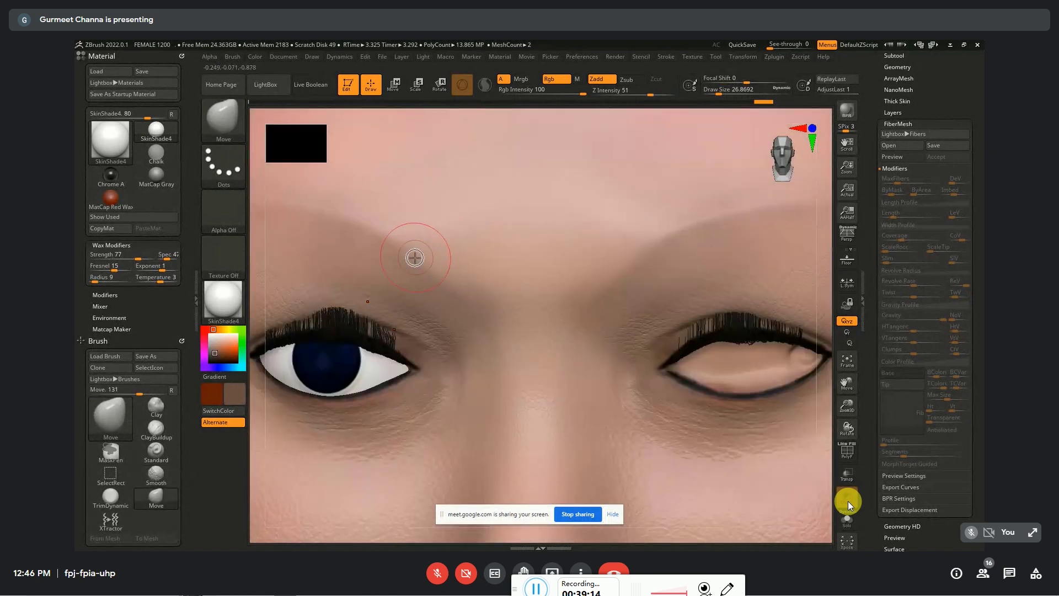
key(ctrl)
alt+right_drag(415, 257, 690, 326)
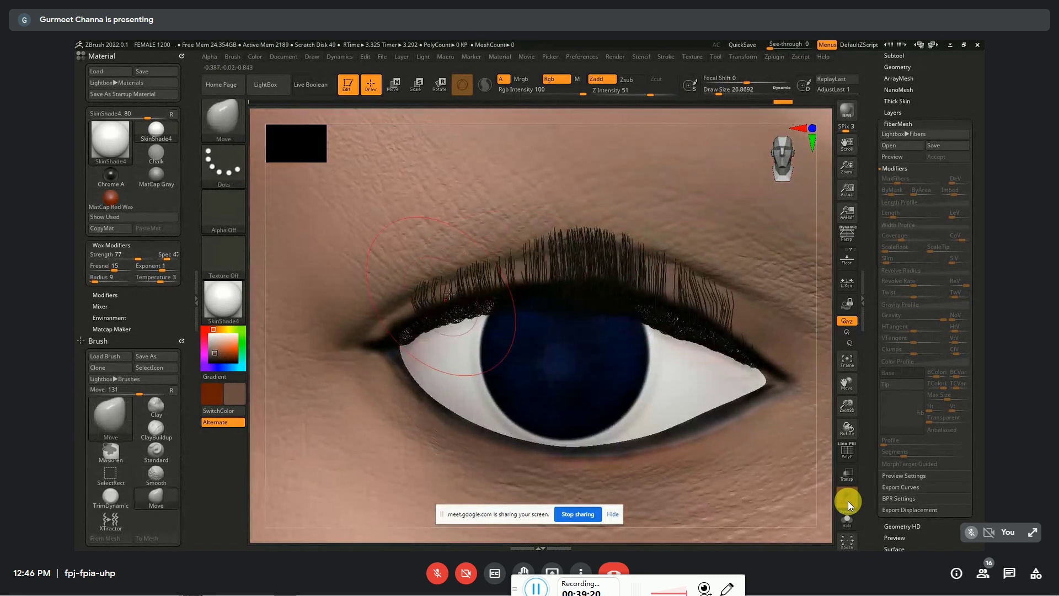
mouse_move(574, 298)
right_down()
mouse_move(516, 296)
mouse_move(530, 297)
right_up()
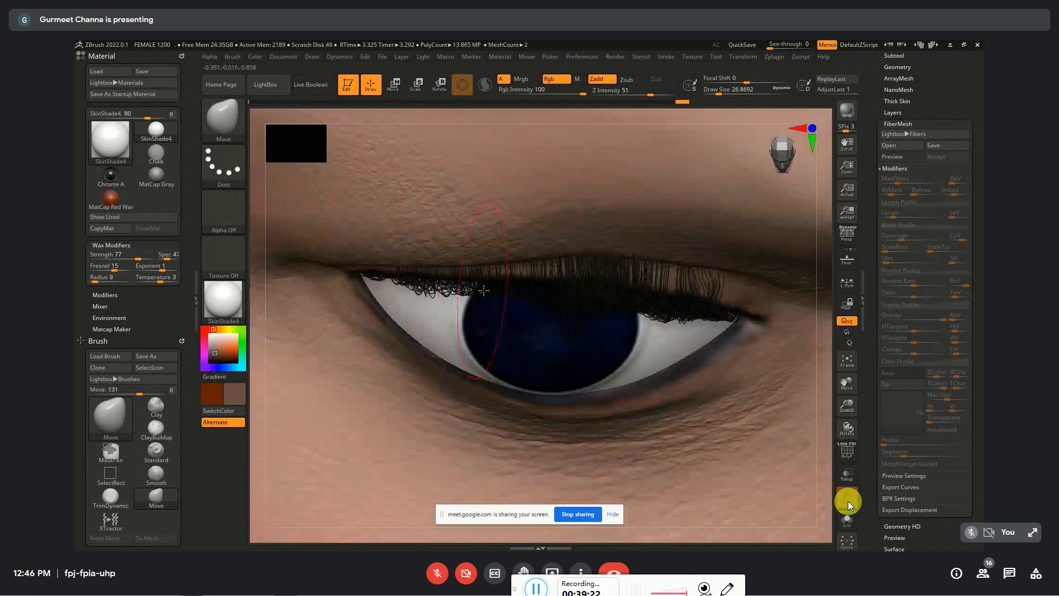
drag(543, 298, 701, 304)
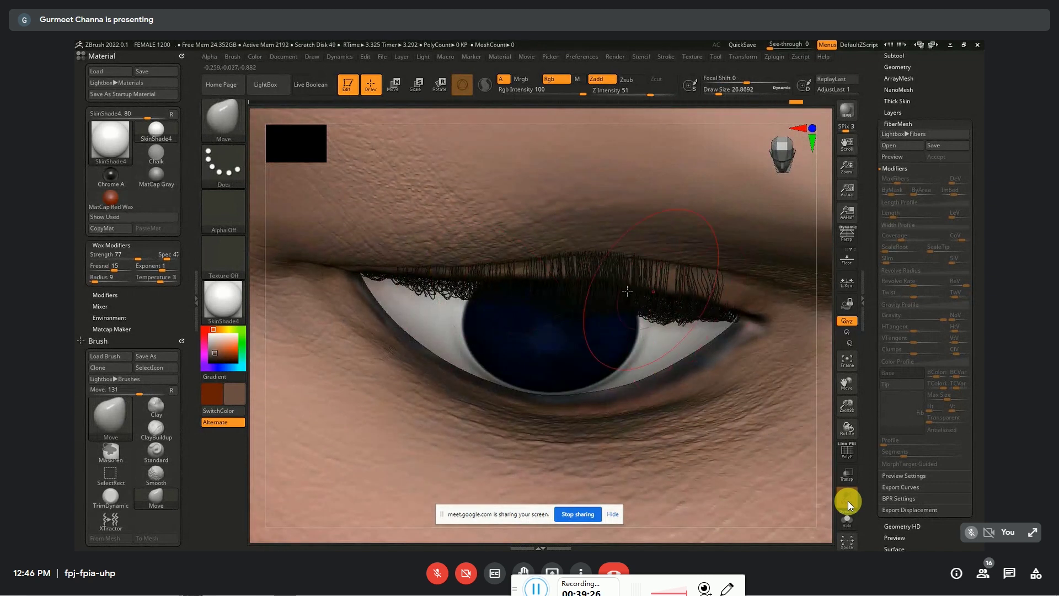
mouse_move(701, 303)
right_down()
mouse_move(566, 212)
mouse_move(704, 270)
mouse_move(736, 310)
right_up()
Render a BPR preview of the eyelashes
click(846, 112)
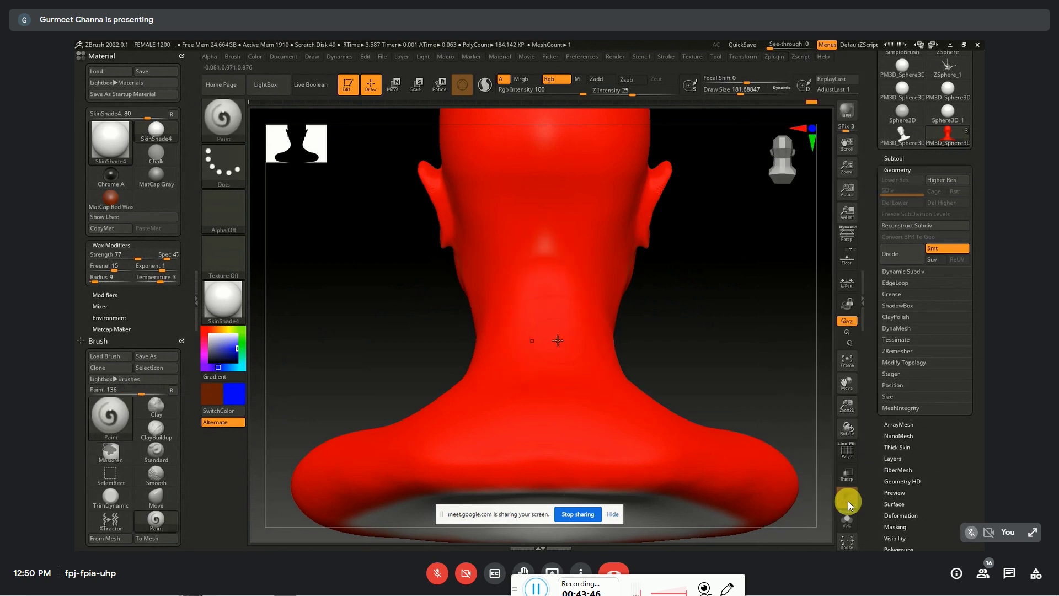
With a smaller brush and wireframe shown, paint a control line over the top and down the back of the head
drag(556, 347, 543, 352)
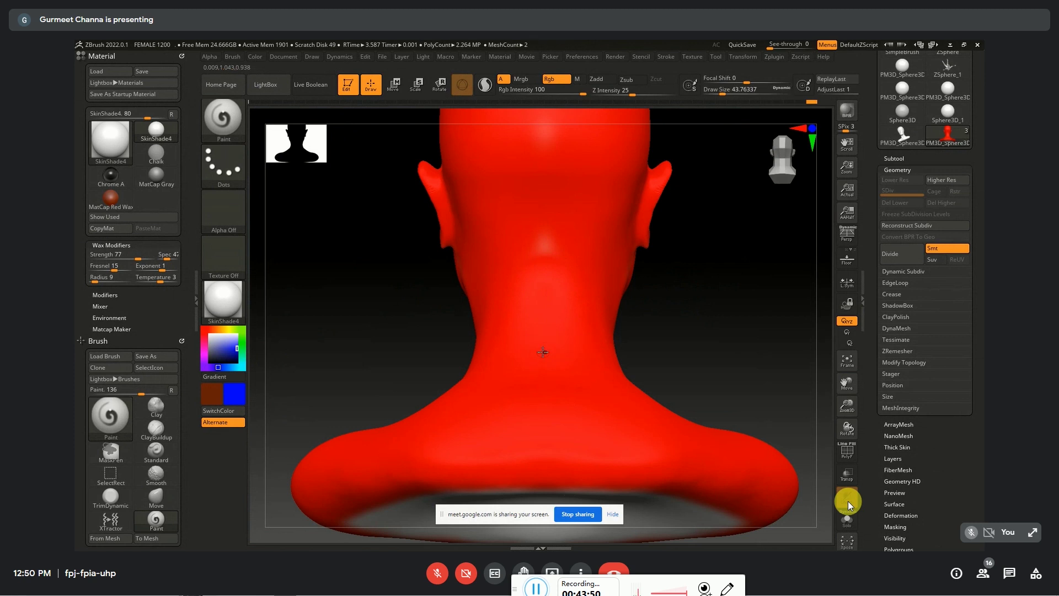
key(shift+f)
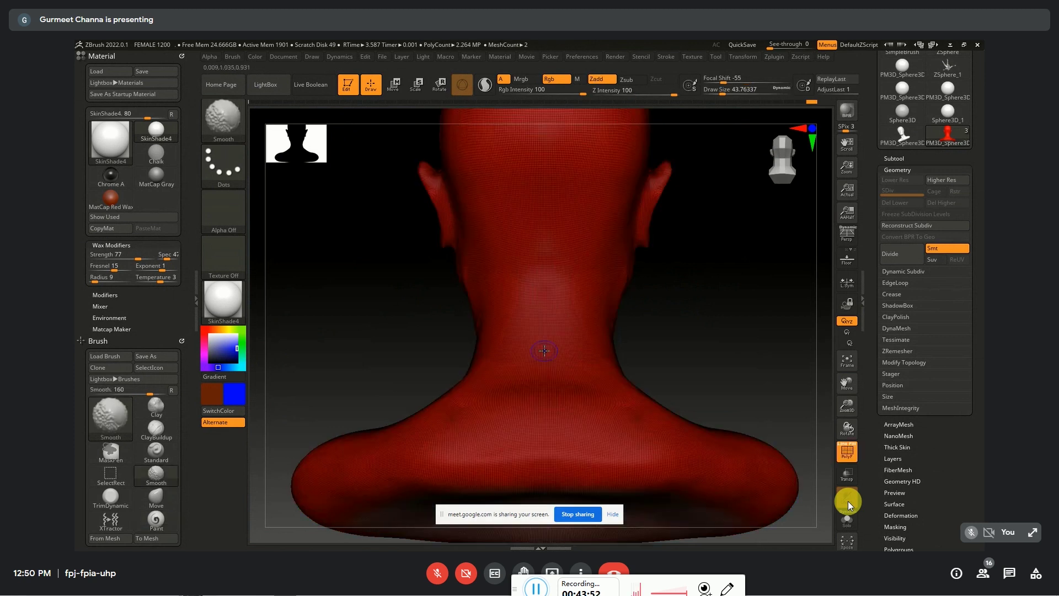
mouse_move(545, 351)
ctrl+right_down()
mouse_move(475, 355)
mouse_move(470, 468)
mouse_move(403, 395)
mouse_move(409, 386)
ctrl+right_up()
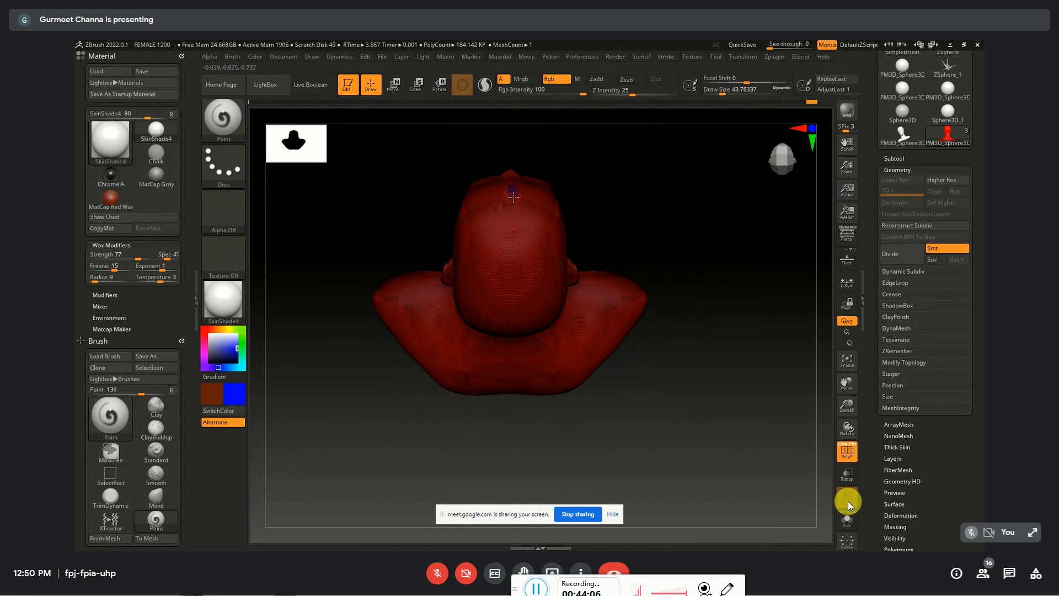
drag(512, 190, 508, 317)
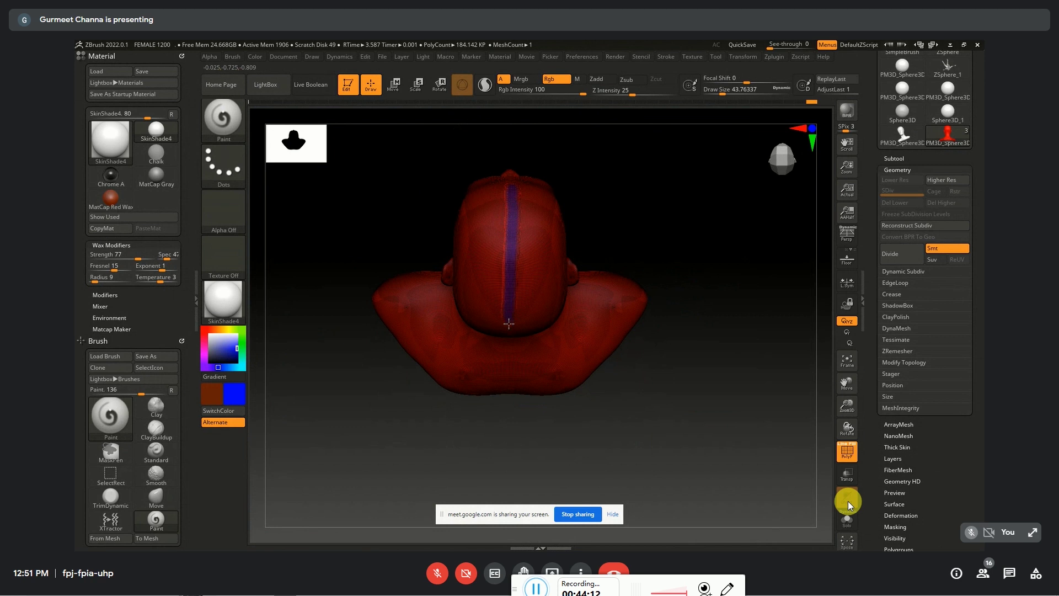
mouse_move(629, 330)
mouse_down()
mouse_move(657, 327)
mouse_move(644, 269)
mouse_up()
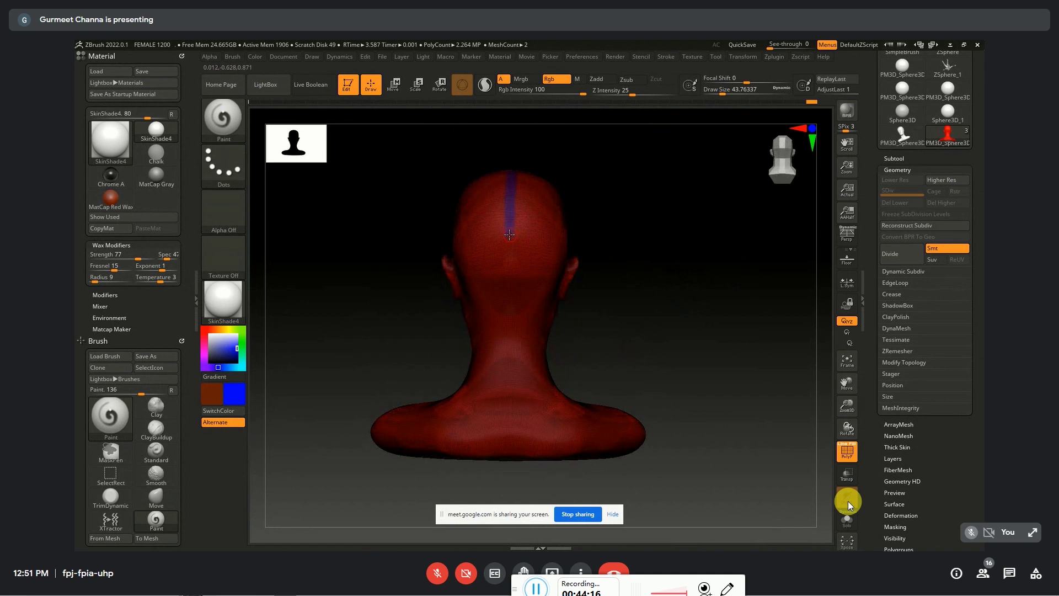
drag(508, 247, 504, 376)
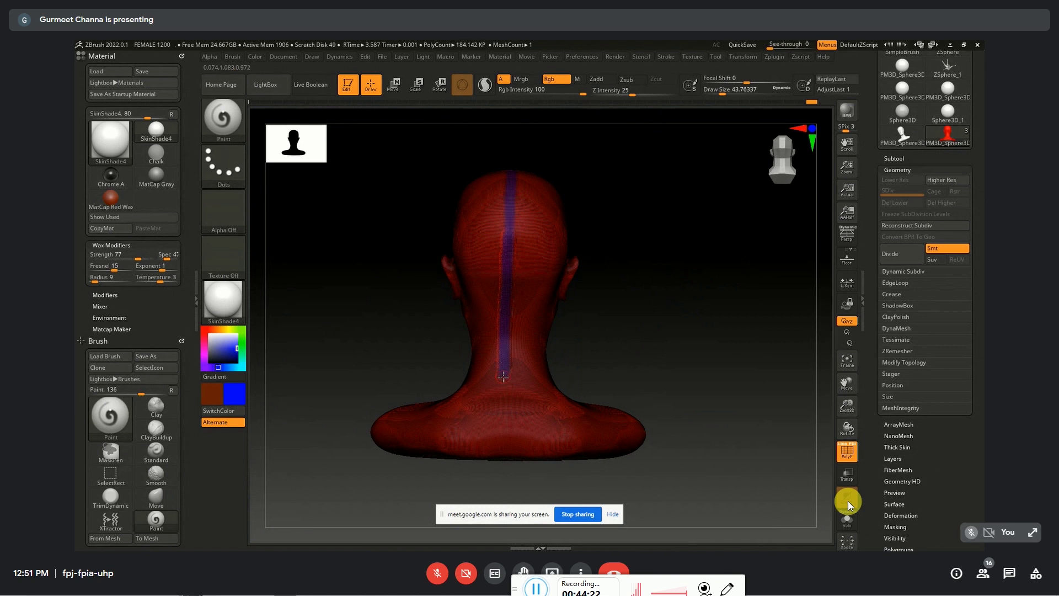
Paint an attract band around the neck and rotate the bust to inspect the marks
right_drag(554, 387, 525, 376)
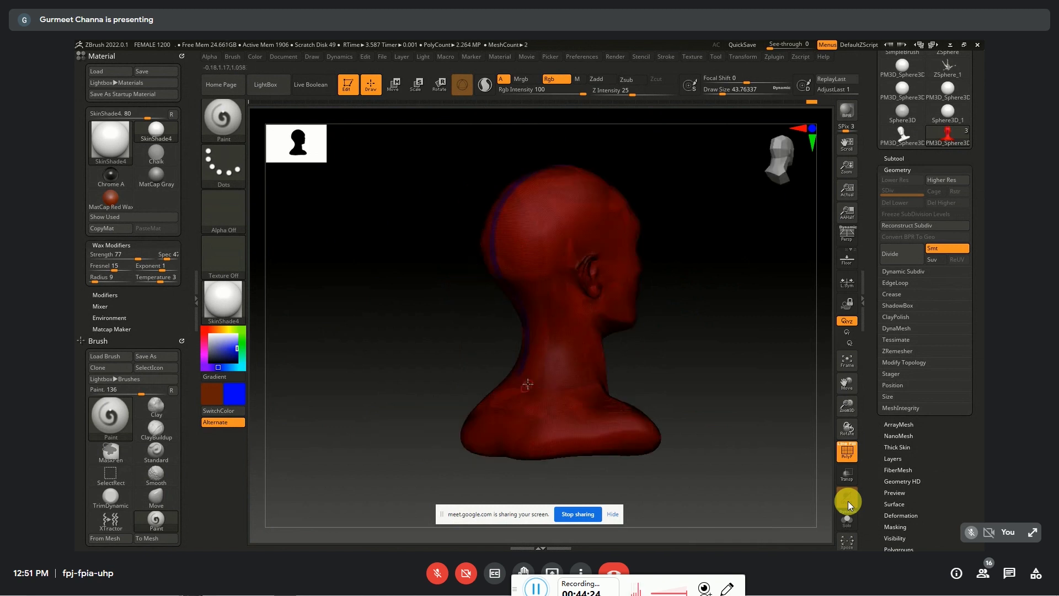
drag(521, 371, 553, 378)
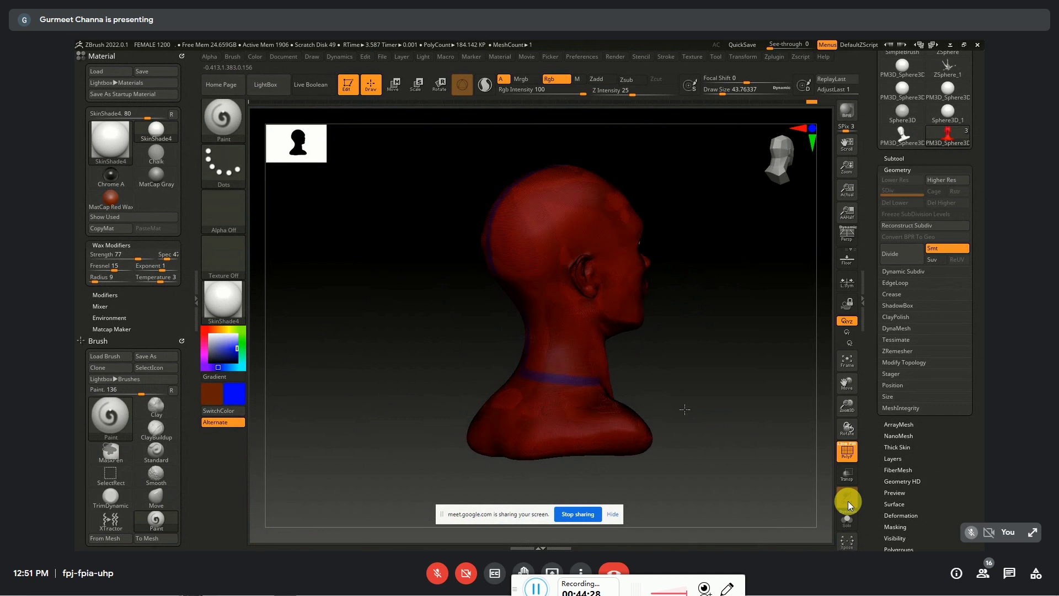
mouse_move(688, 399)
mouse_down()
mouse_move(622, 404)
mouse_move(634, 407)
mouse_move(613, 437)
mouse_move(546, 397)
mouse_move(476, 392)
mouse_up()
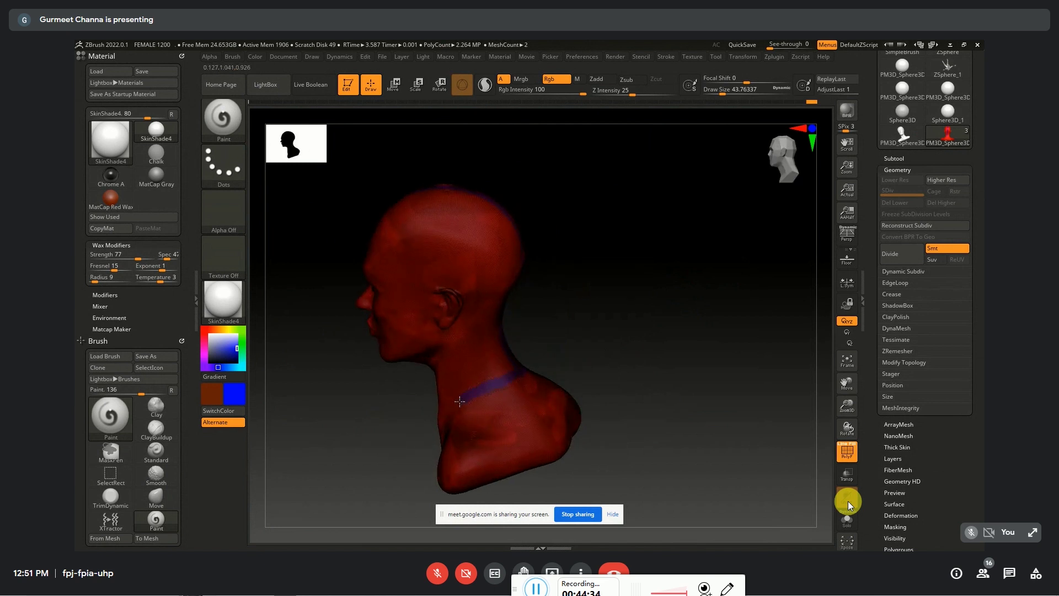
key(ctrl+z)
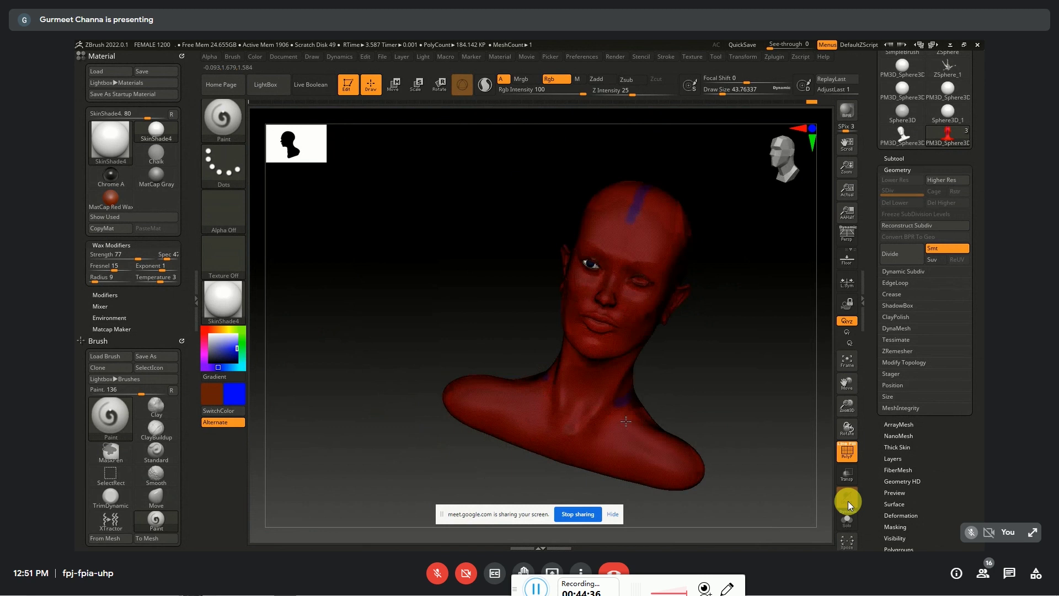
mouse_move(626, 421)
mouse_down()
mouse_move(550, 390)
mouse_move(560, 401)
mouse_move(612, 385)
mouse_up()
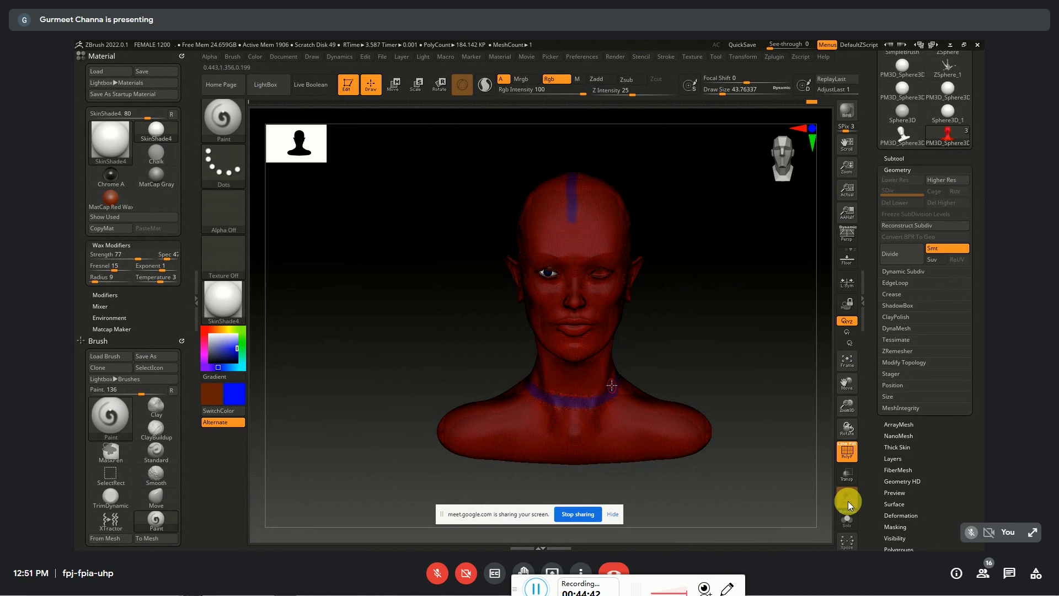
mouse_move(688, 366)
mouse_down()
mouse_move(586, 376)
mouse_move(678, 407)
mouse_up()
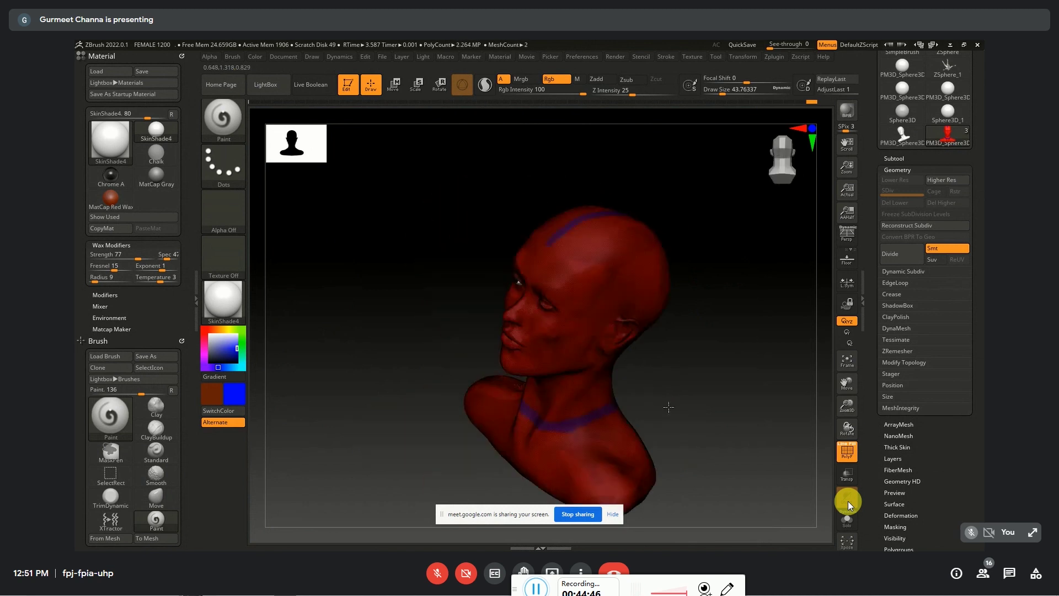
Unwrap the head's UVs with UV Master, then flatten the mesh into its UV layout
click(776, 57)
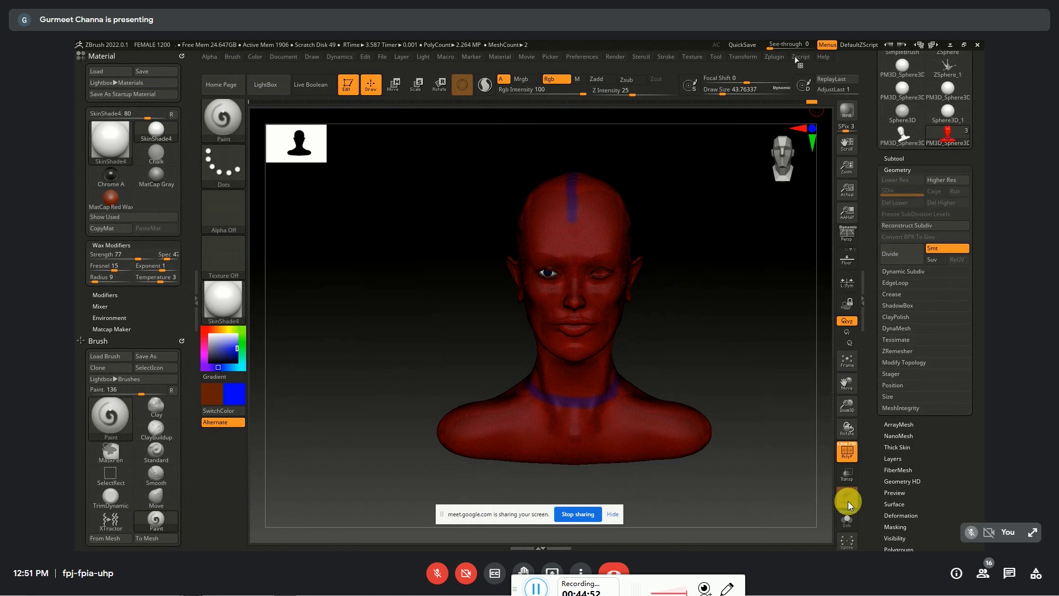
click(776, 57)
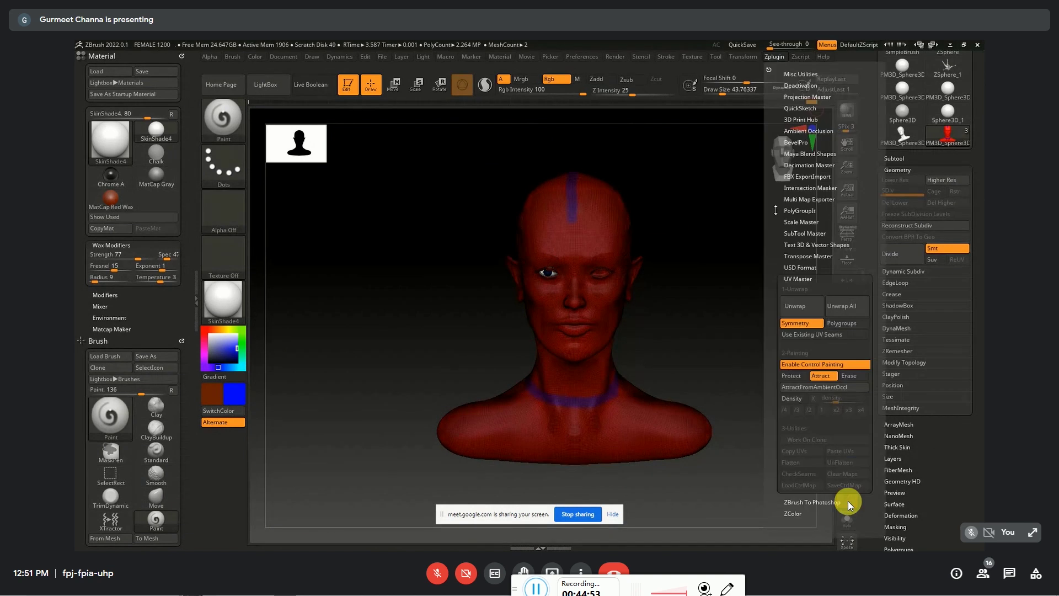
click(804, 312)
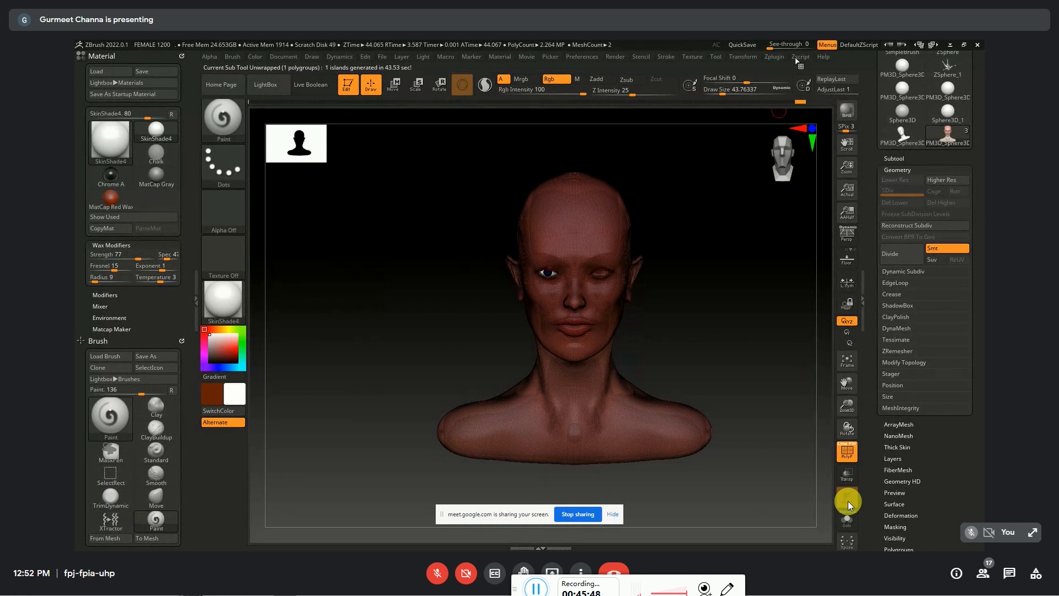
click(779, 58)
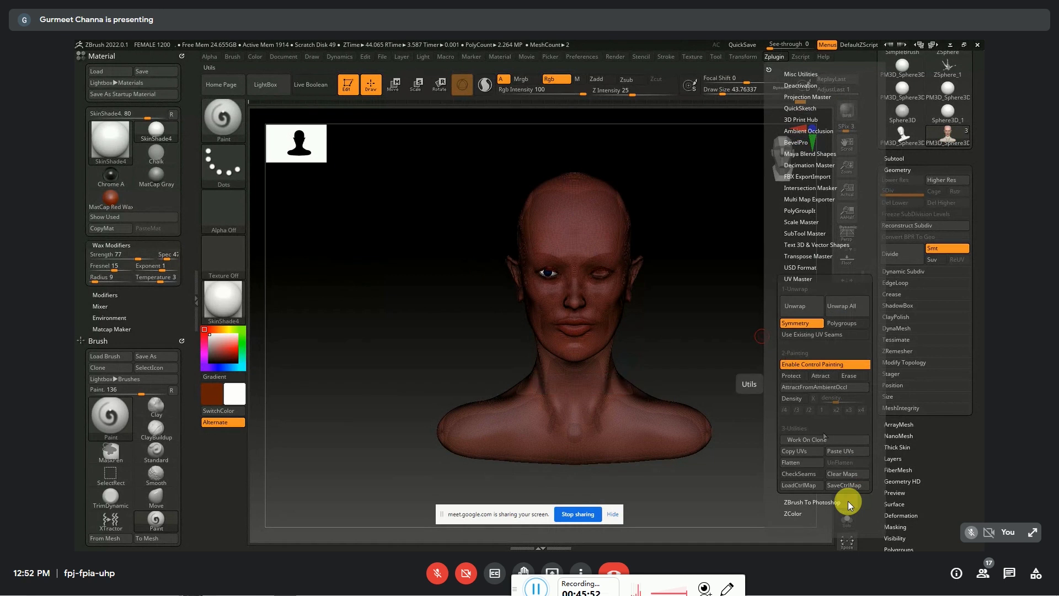
click(799, 463)
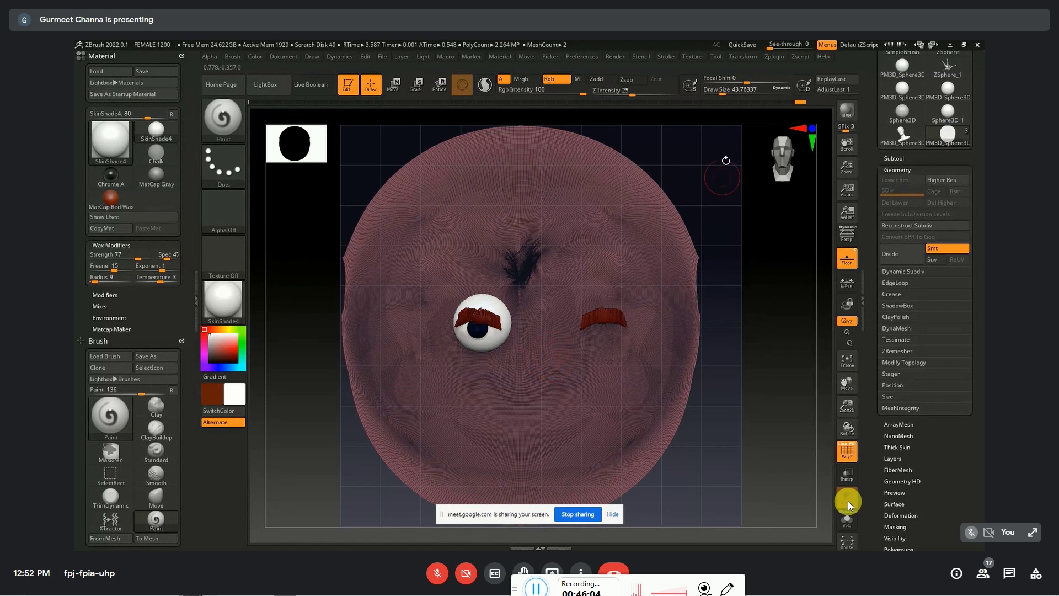
Apply Morph UV from the Tool palette's UV Map subpalette to the flattened head
click(775, 57)
click(775, 56)
mouse_move(950, 459)
mouse_down()
mouse_move(960, 384)
mouse_move(942, 333)
mouse_up()
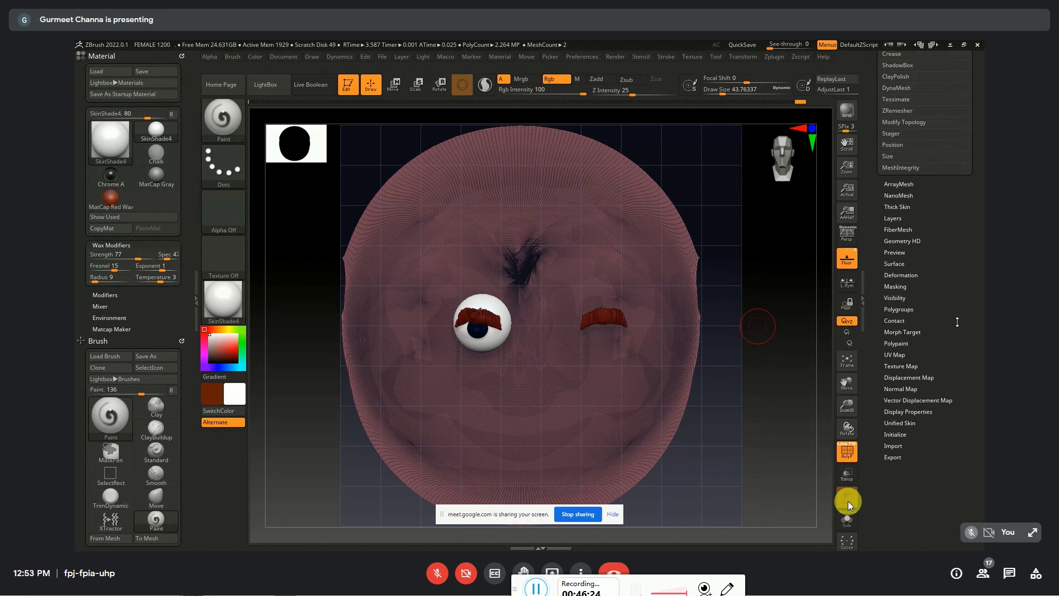
scroll(957, 321, up, 2)
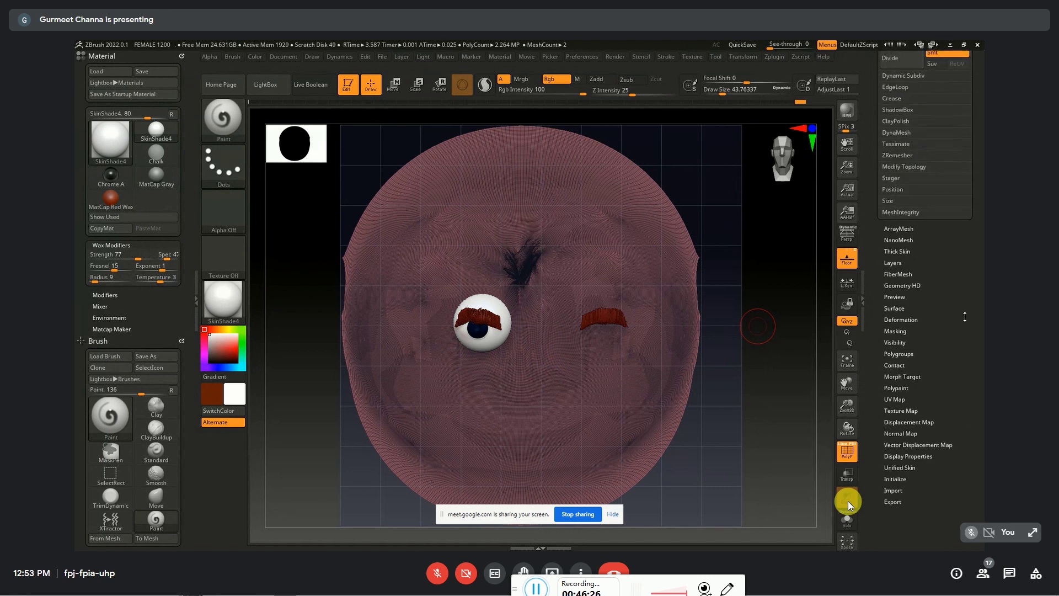
scroll(965, 317, up, 1)
scroll(938, 336, down, 1)
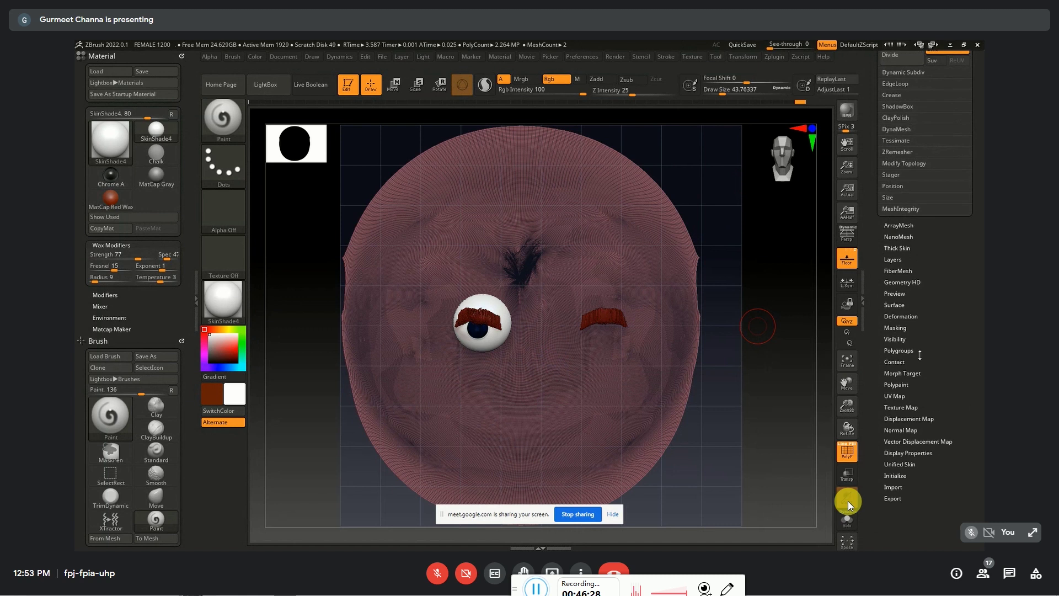
click(899, 395)
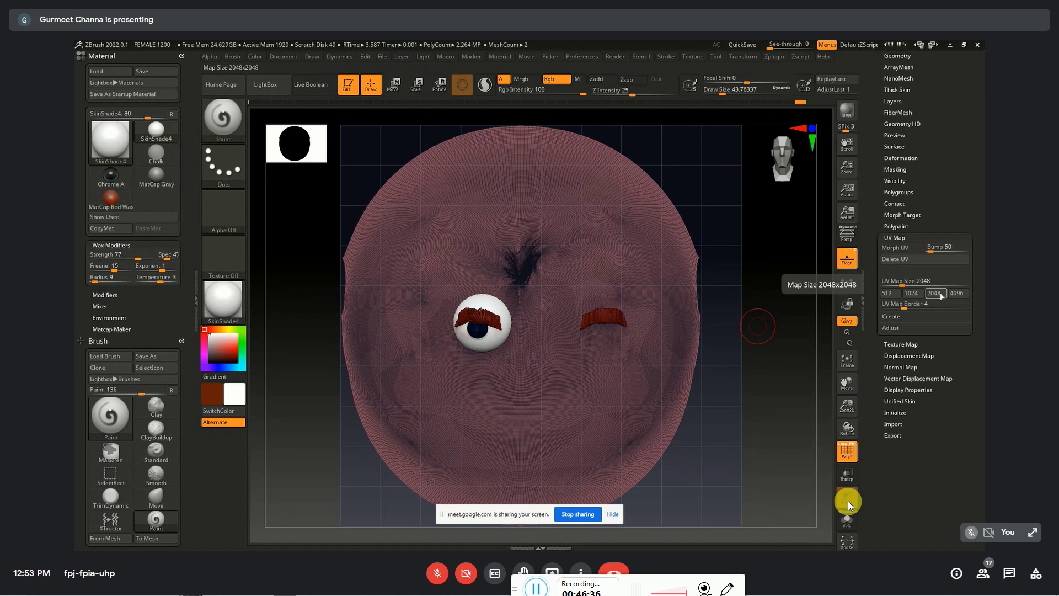
click(903, 249)
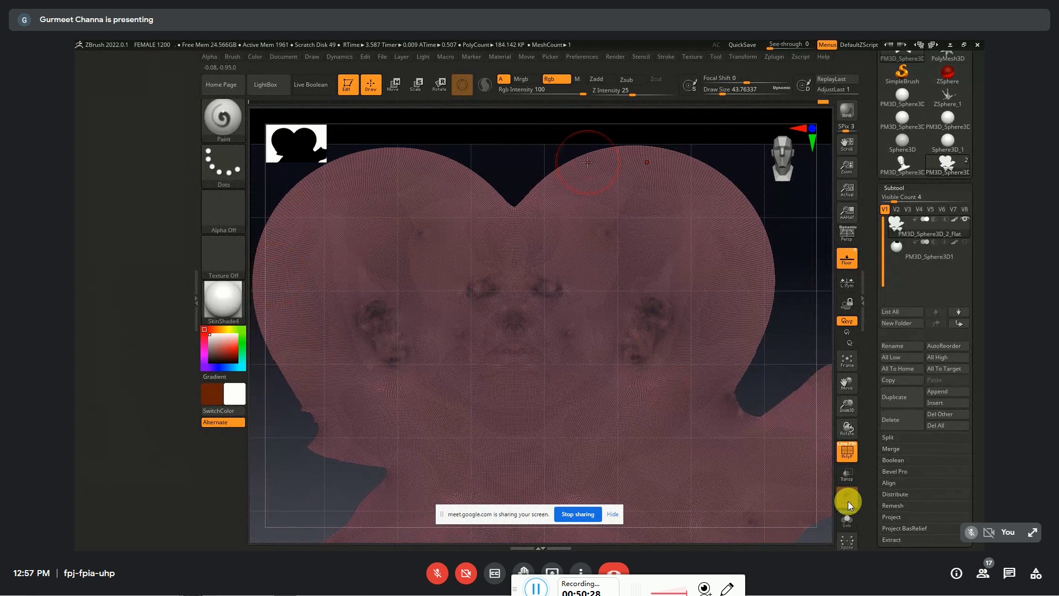
Create a new document from the Document menu, declining to save the flattened head
click(382, 58)
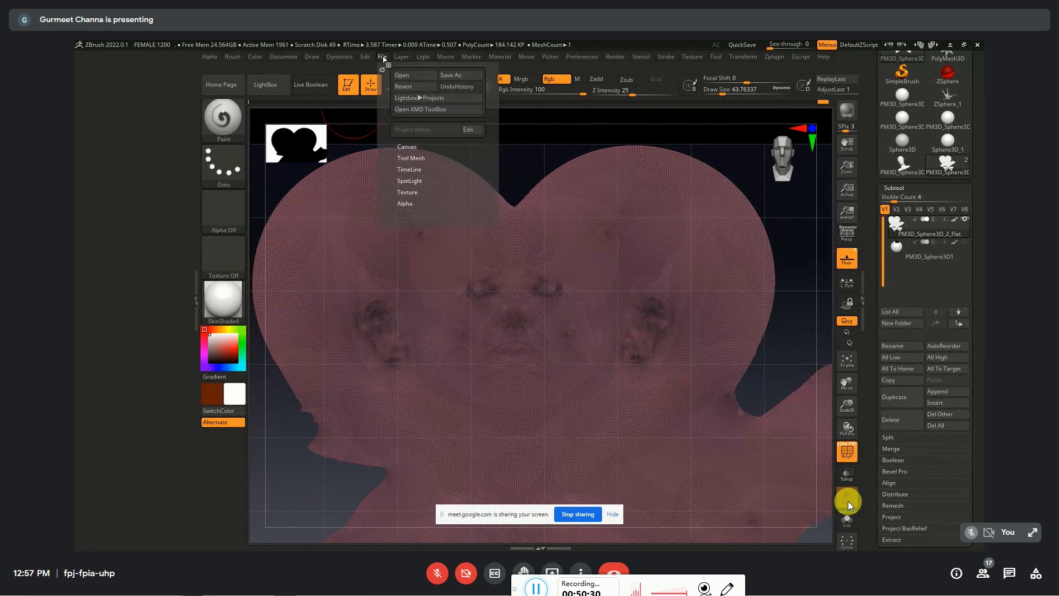
click(284, 57)
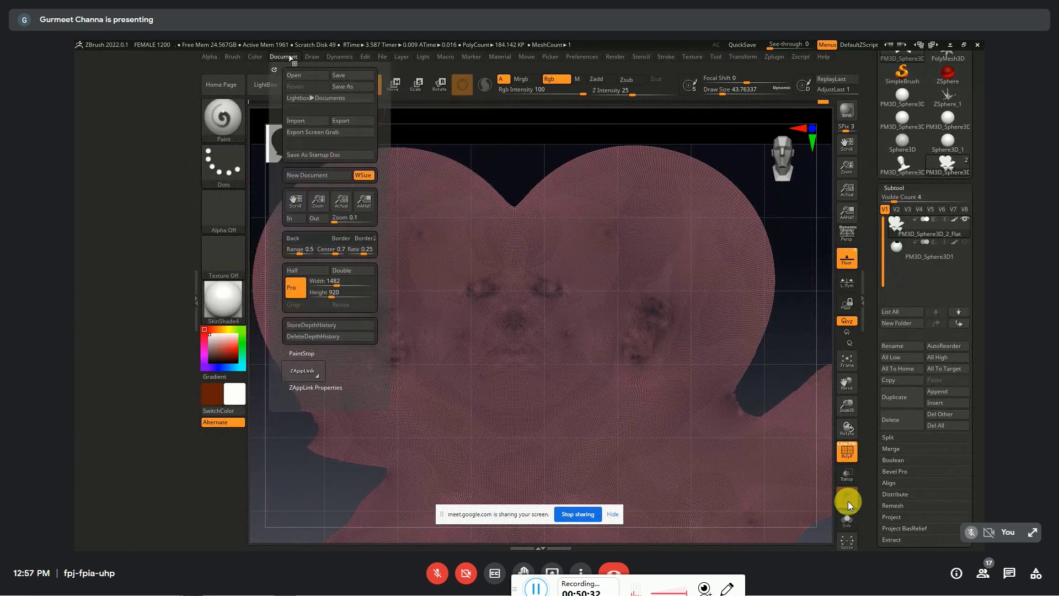
click(317, 176)
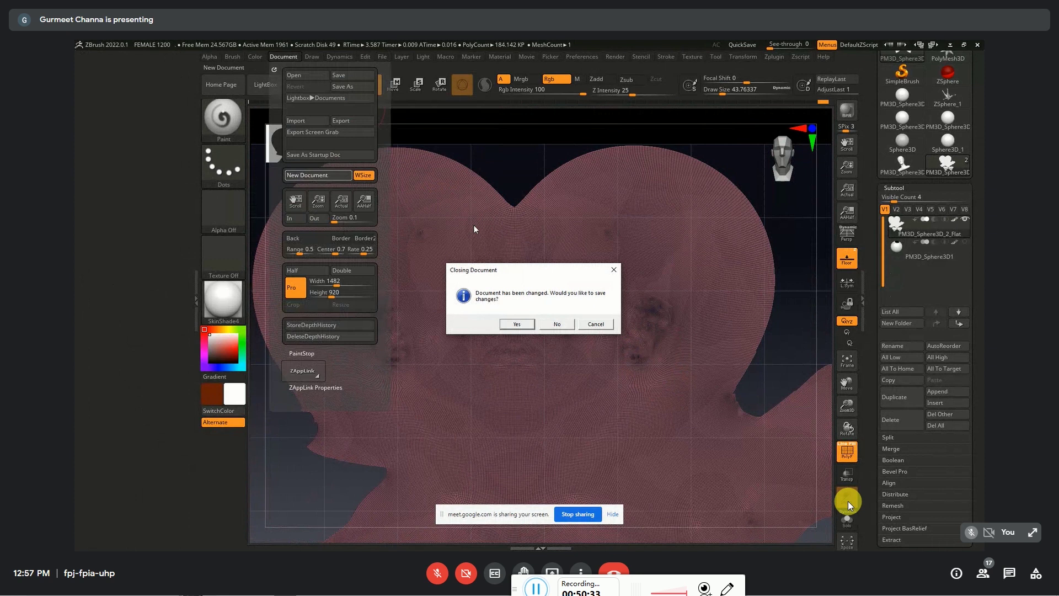
click(554, 324)
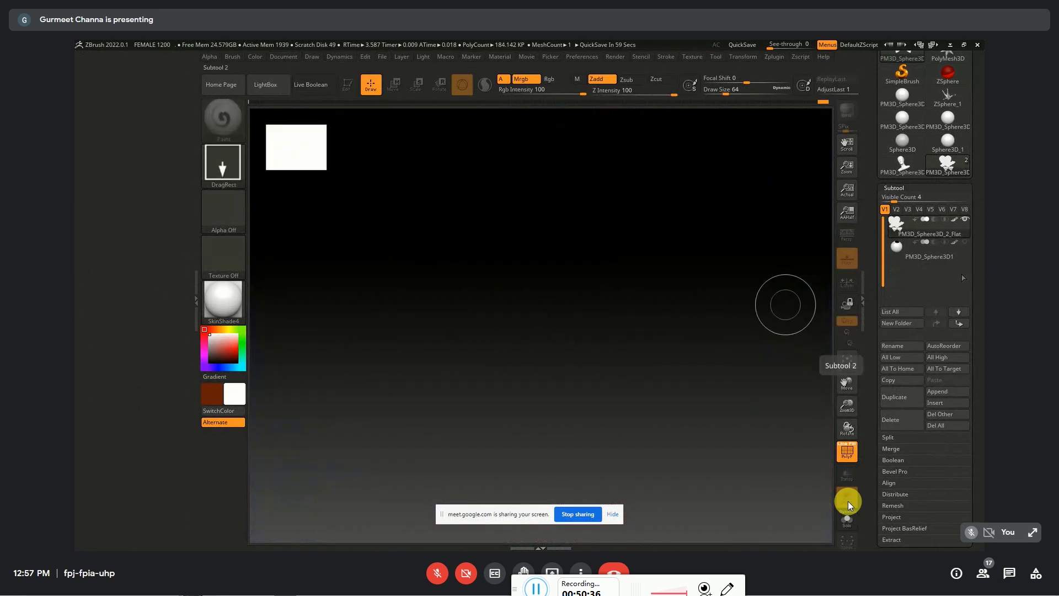
scroll(981, 268, down, 1)
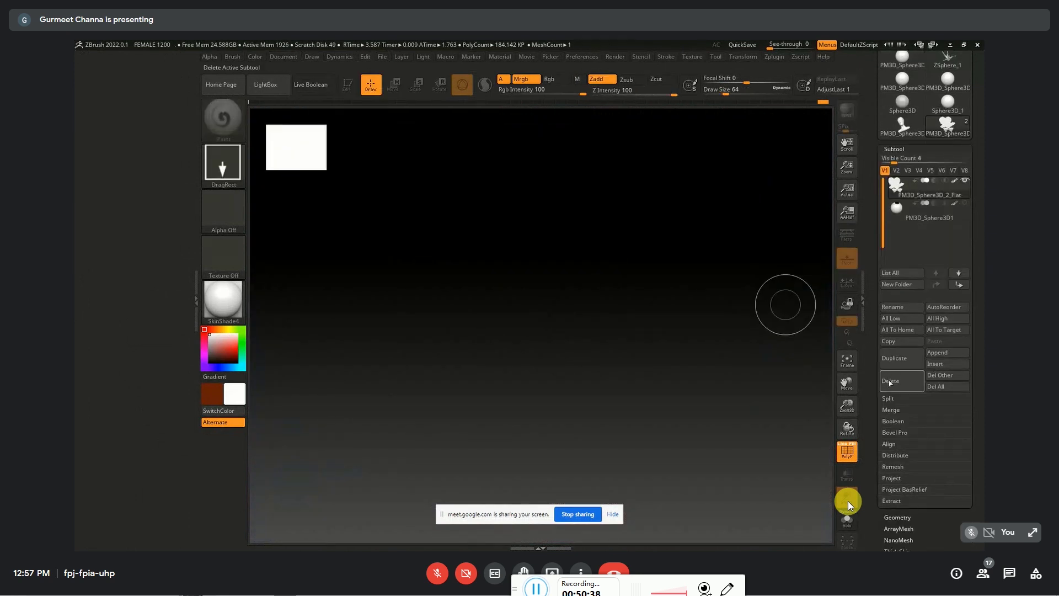
Delete all extra subtools leaving PolyMesh3D, and open the Import 3D Mesh browser
click(935, 385)
click(815, 406)
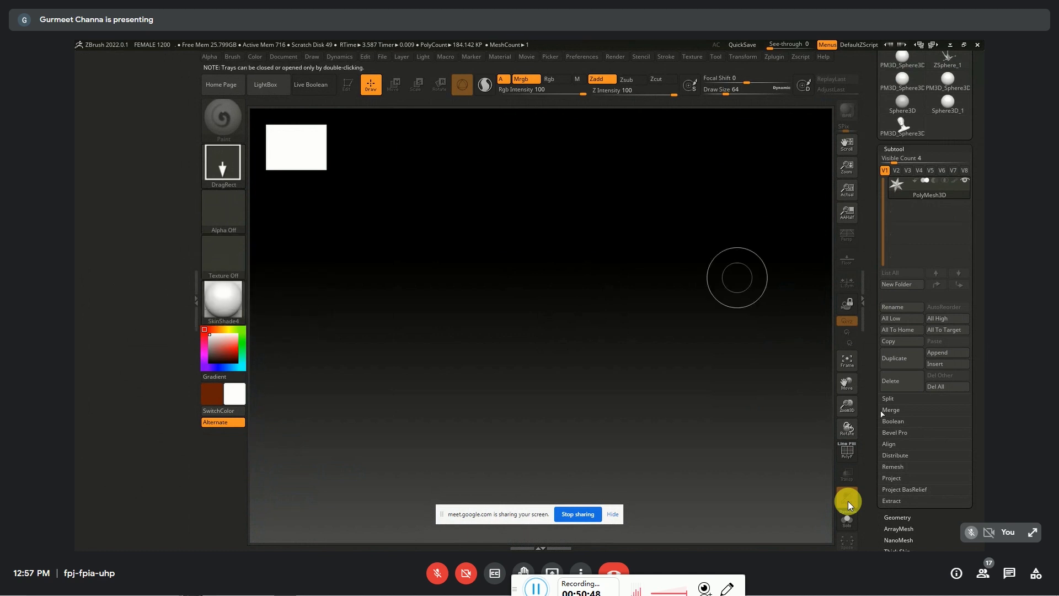
drag(982, 298, 909, 472)
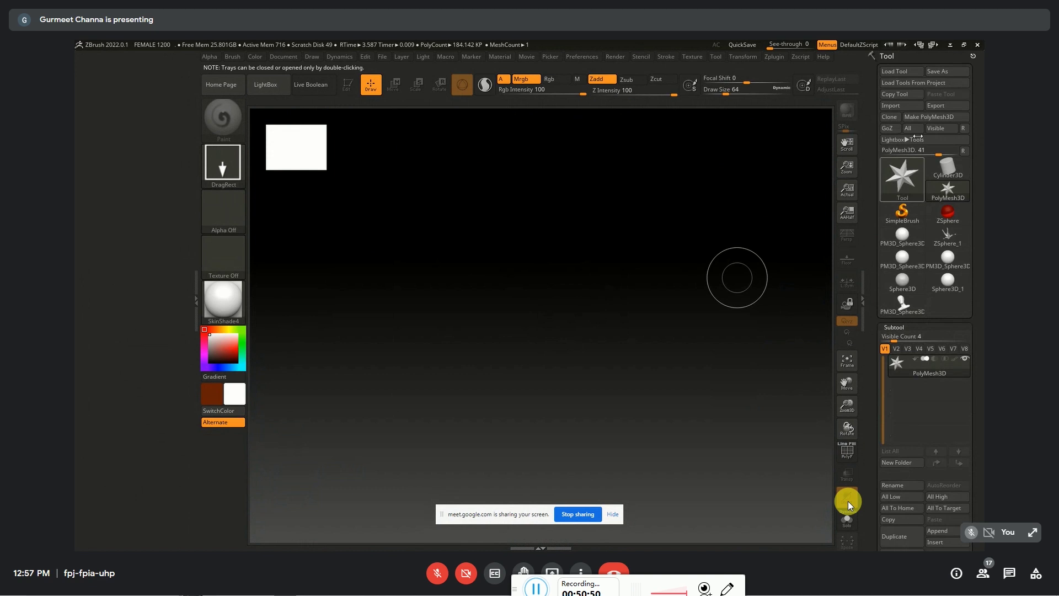
click(892, 105)
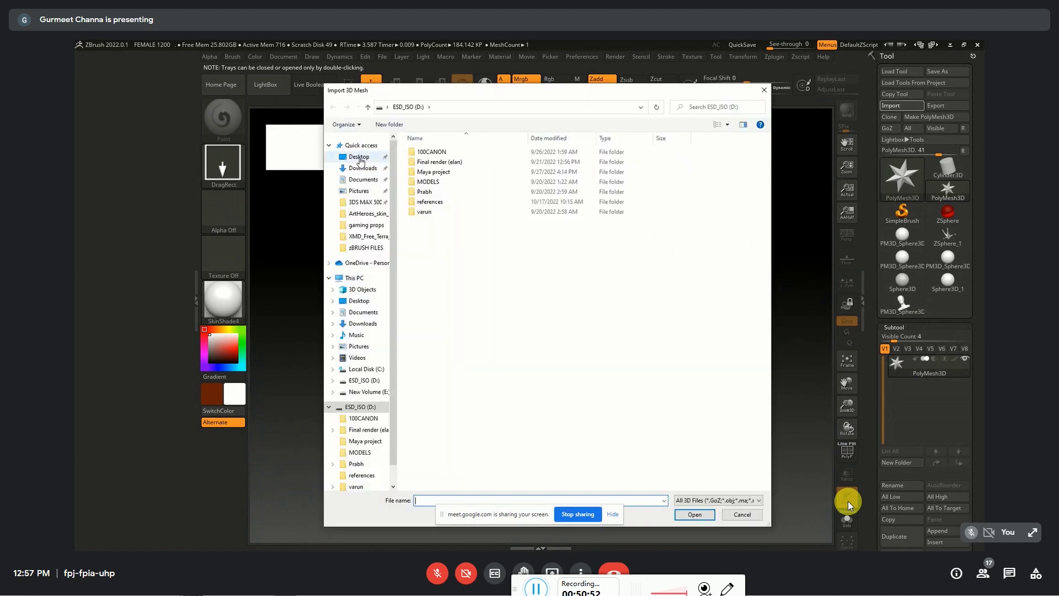
Import the ear2 FBX mesh from E:\start\Gurmeet with the default FBX import options
click(359, 157)
scroll(384, 393, down, 1)
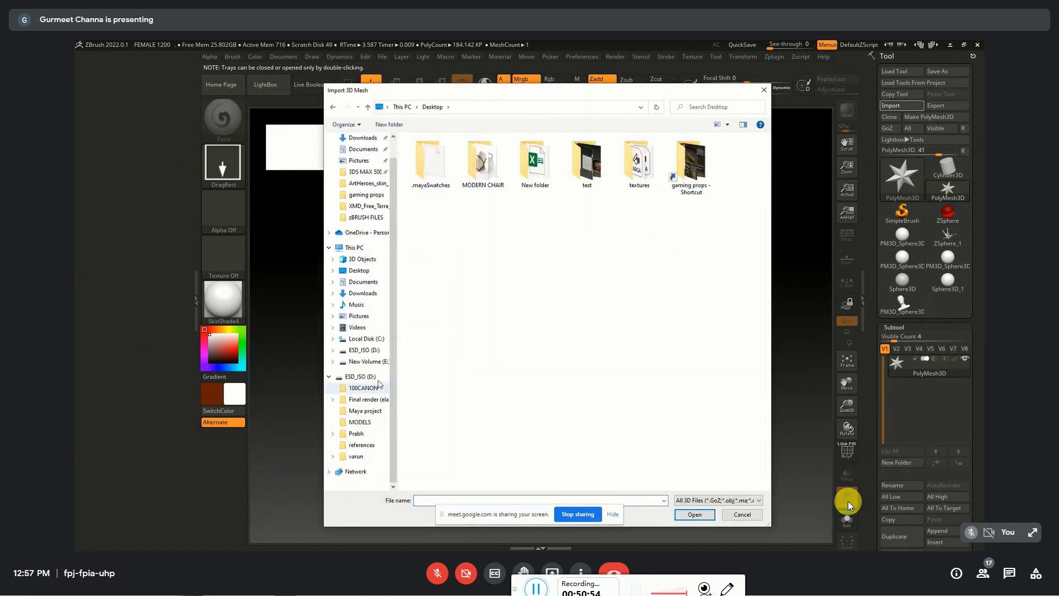
click(367, 338)
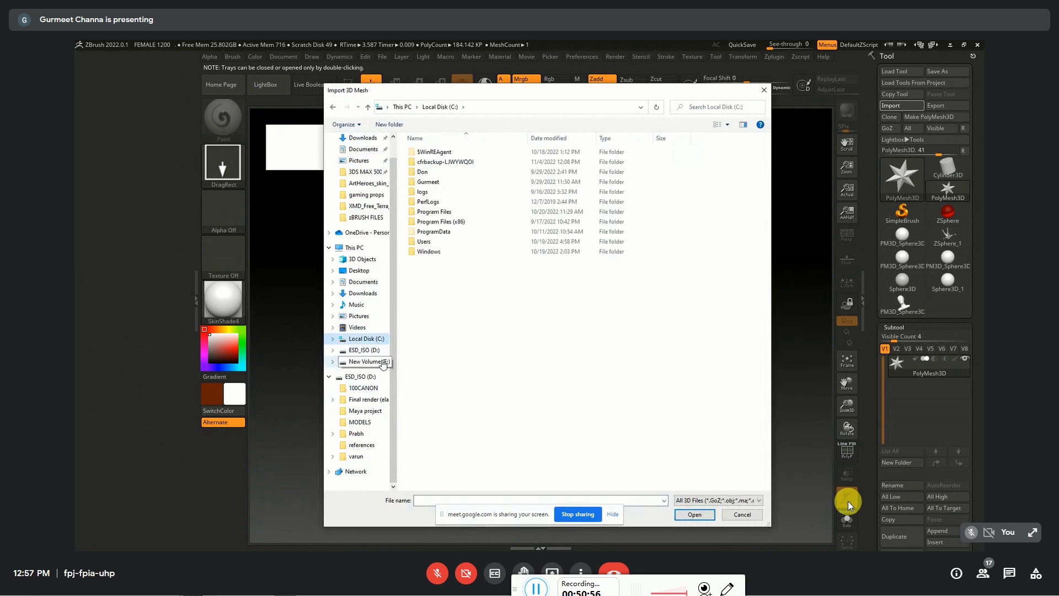
click(382, 362)
double_click(424, 153)
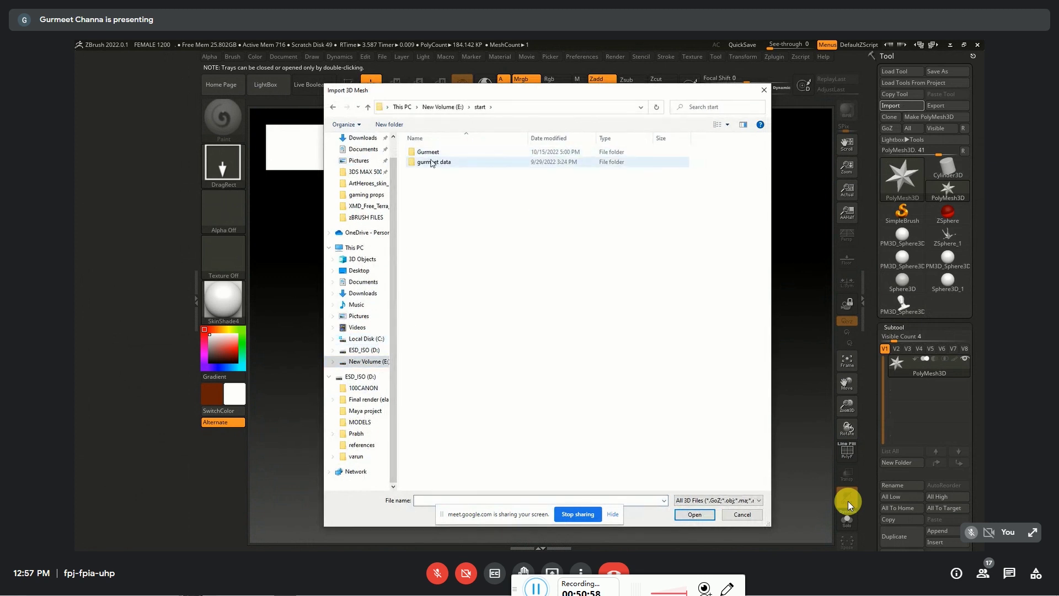
double_click(431, 153)
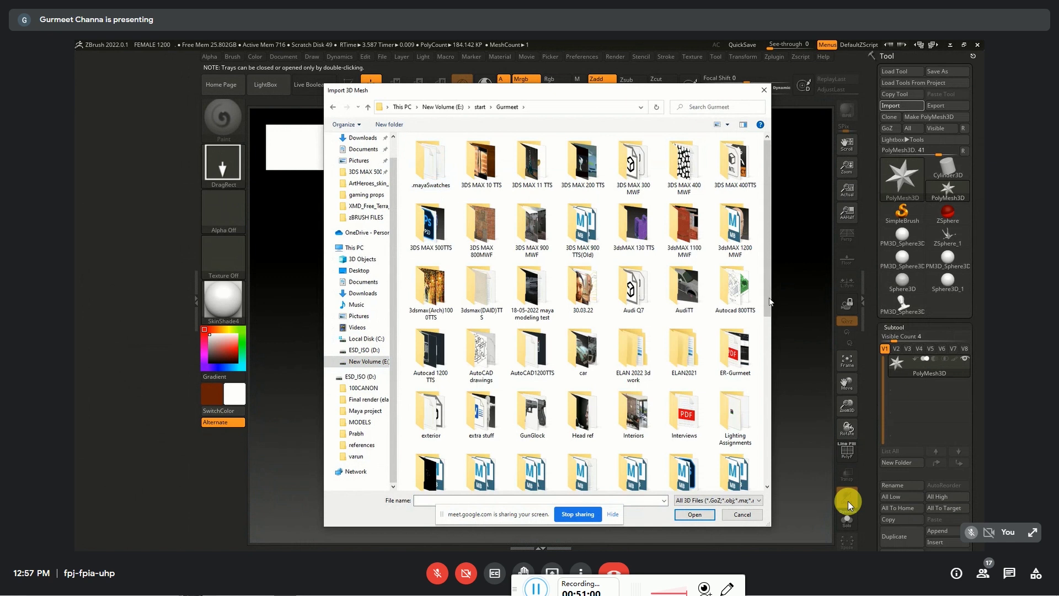
drag(768, 302, 753, 487)
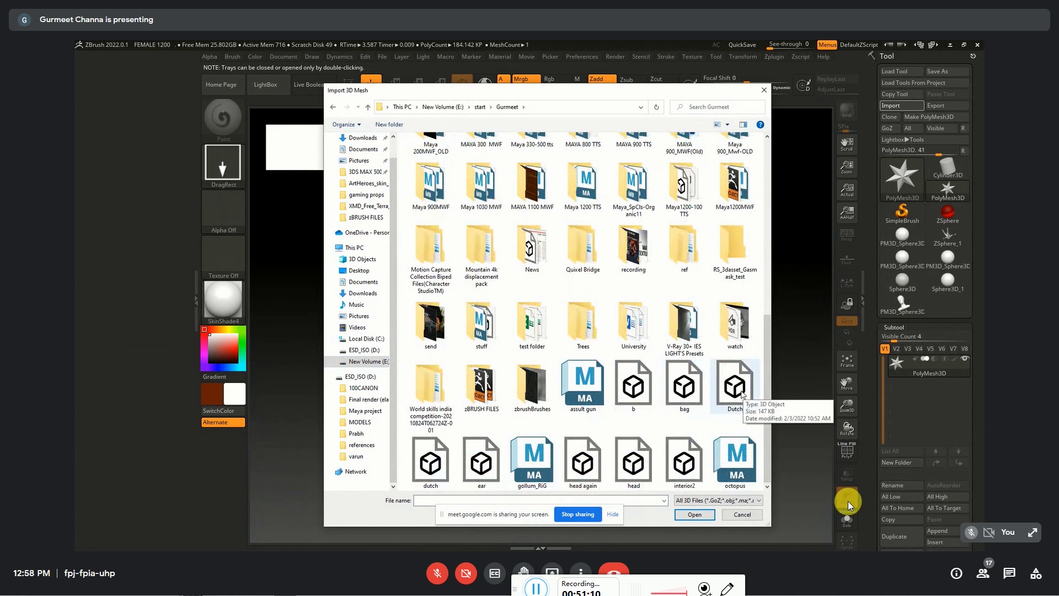
double_click(737, 386)
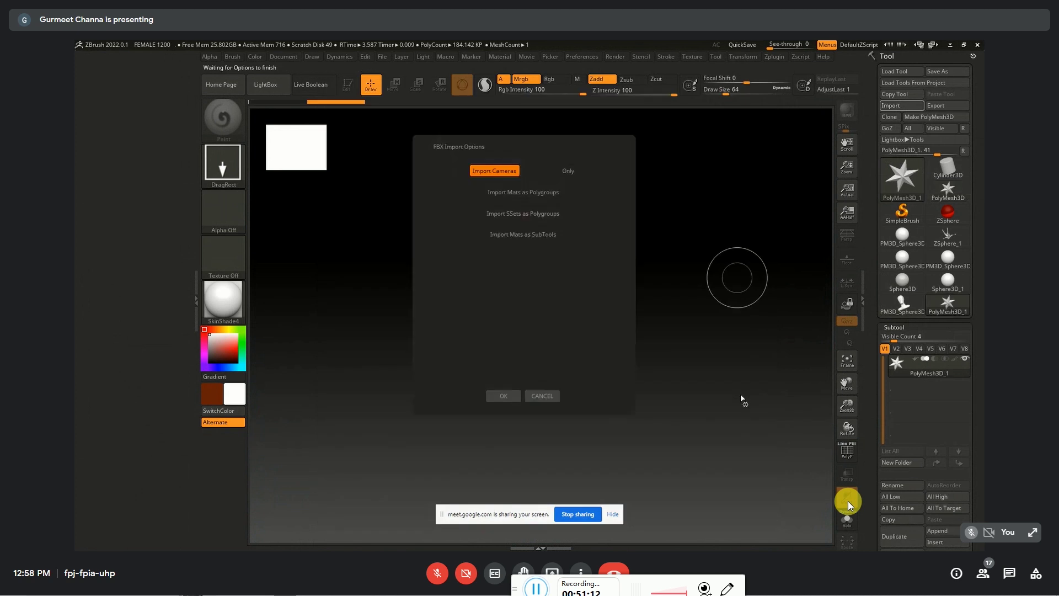
click(503, 396)
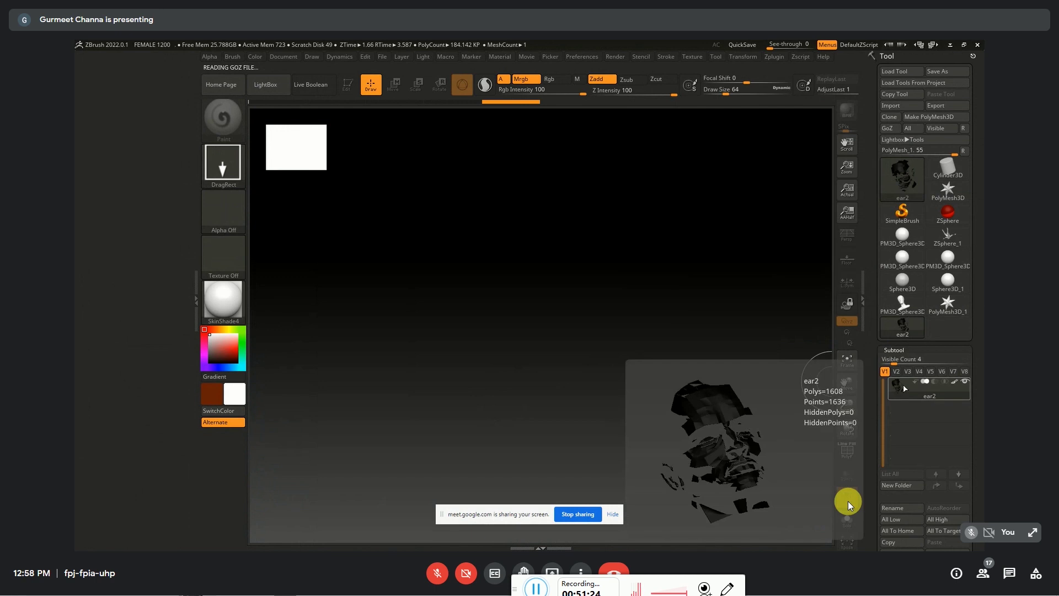
mouse_move(948, 215)
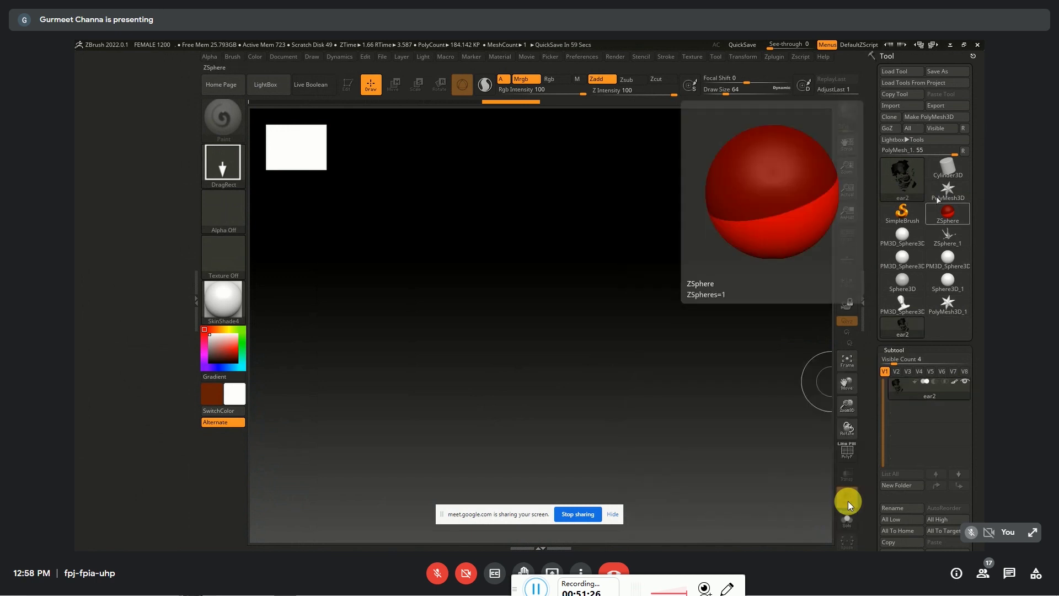
Import the dutch head mesh and draw it onto the canvas as the active tool
click(904, 106)
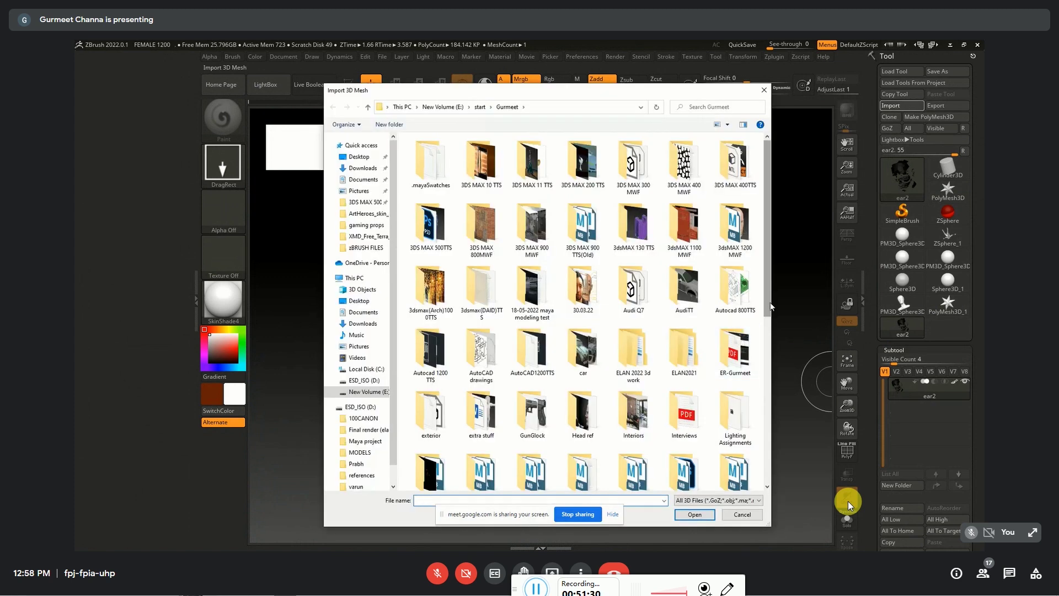
drag(768, 306, 766, 473)
scroll(770, 459, down, 1)
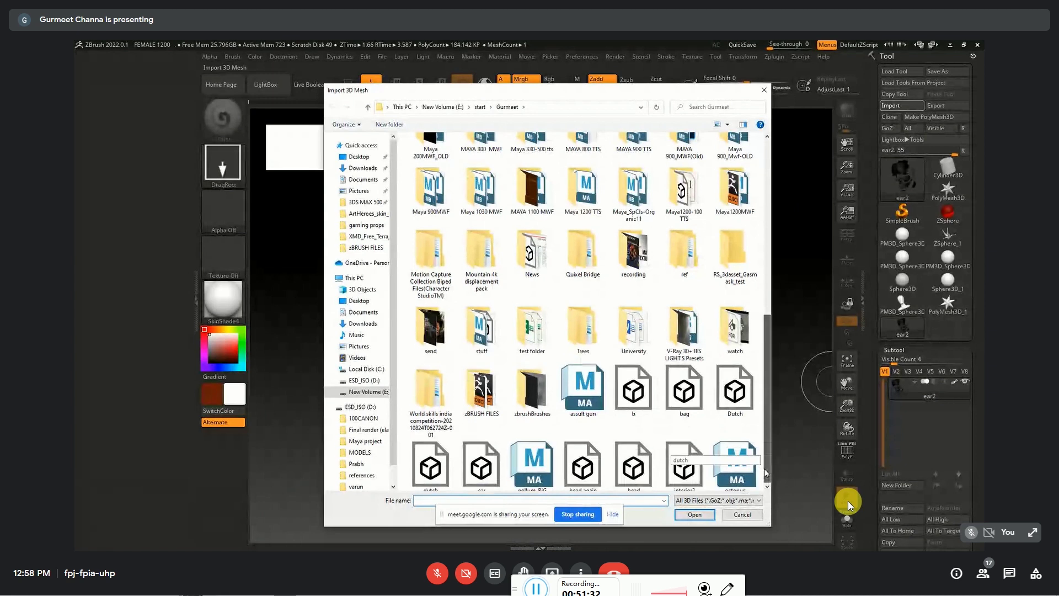
double_click(425, 469)
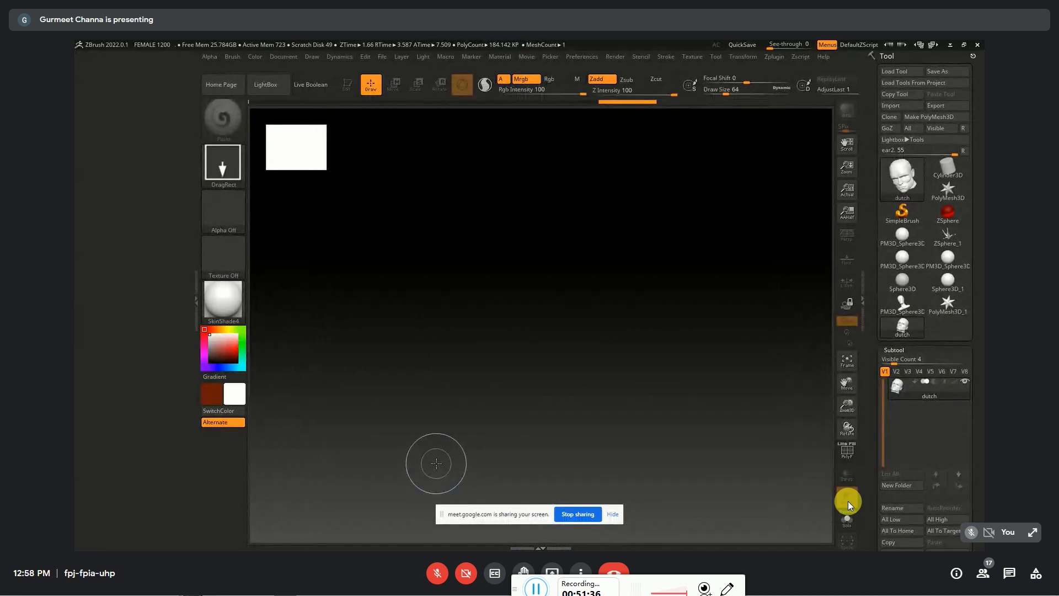
click(907, 329)
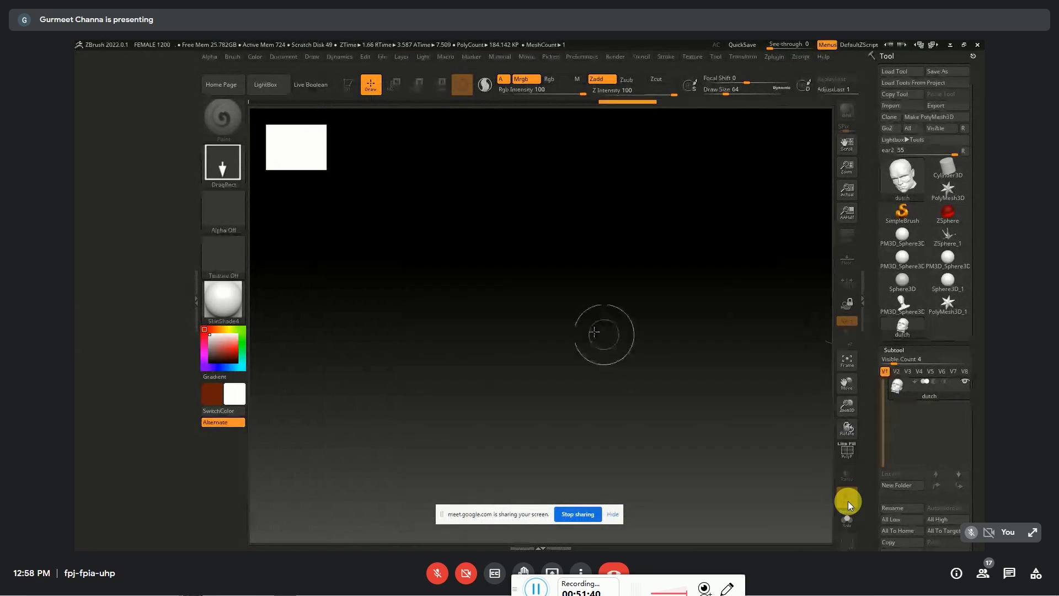
drag(558, 317, 568, 495)
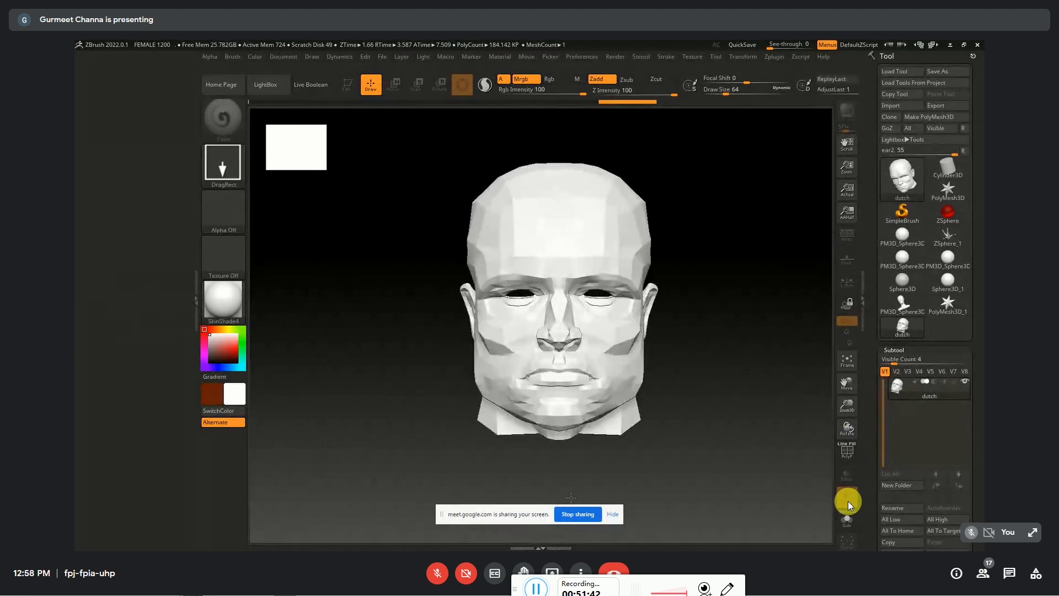
Clear the canvas, redraw the dutch head large in the centre, and enable Edit mode
click(710, 330)
key(ctrl+n)
click(546, 288)
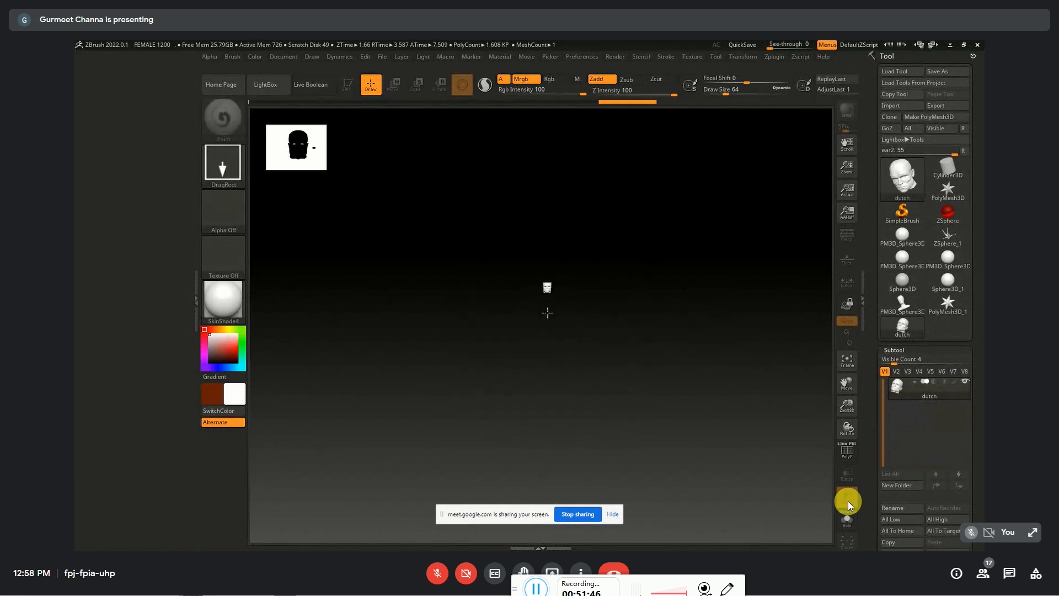
drag(548, 313, 546, 425)
click(349, 86)
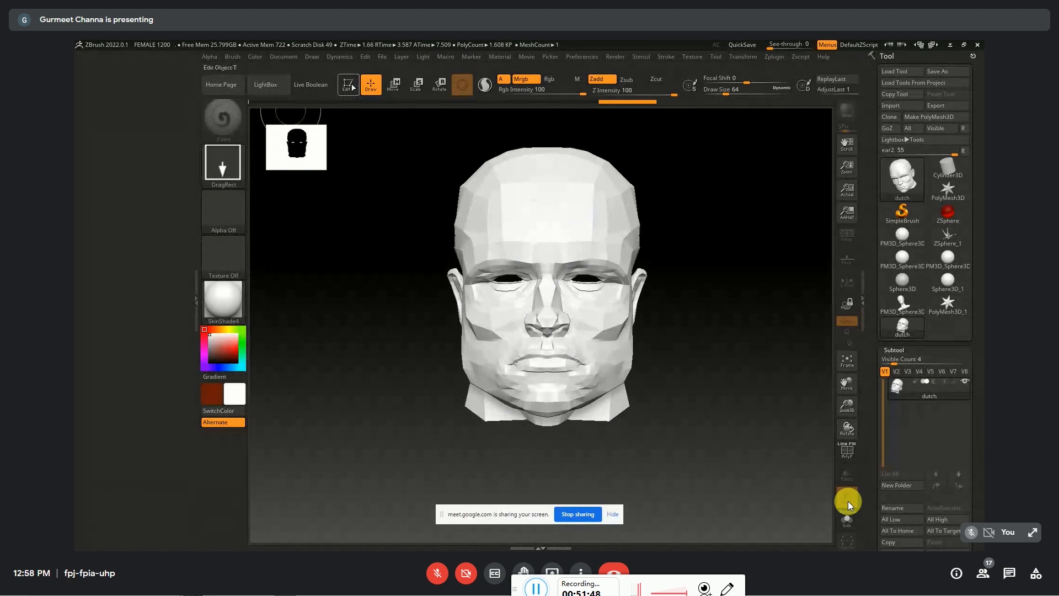
click(929, 116)
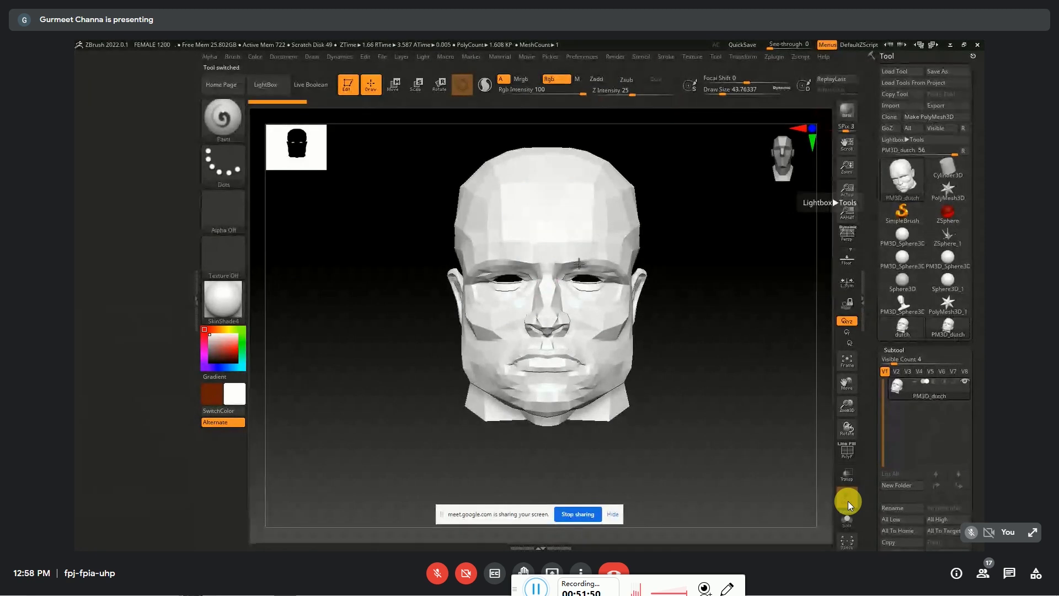
mouse_move(580, 264)
mouse_down()
mouse_move(591, 274)
mouse_move(505, 281)
mouse_move(516, 282)
mouse_up()
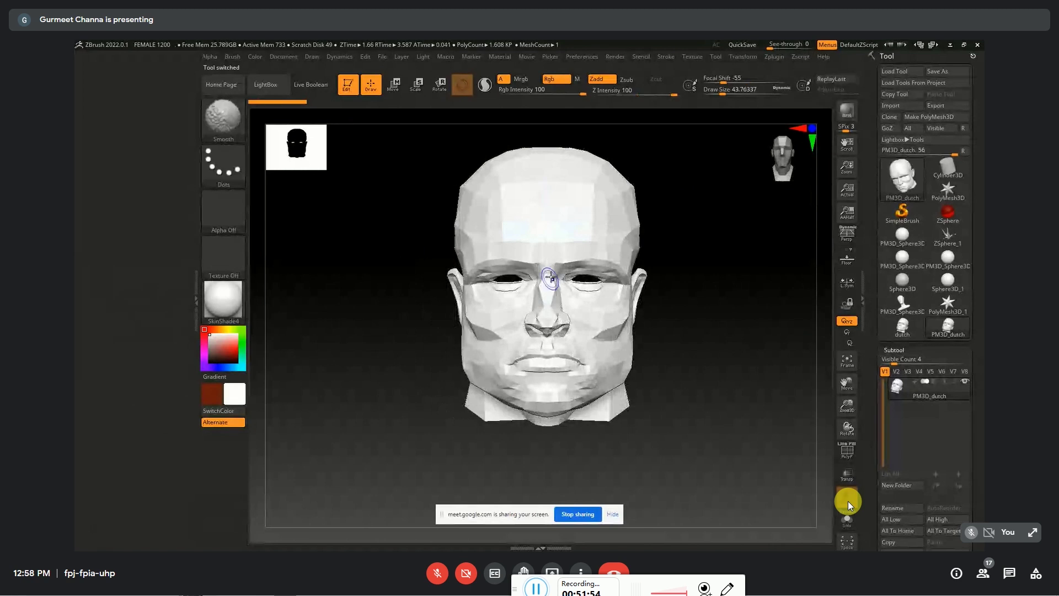
Turn on UV Master control painting and paint protect over the cheeks, nose and brow
click(777, 58)
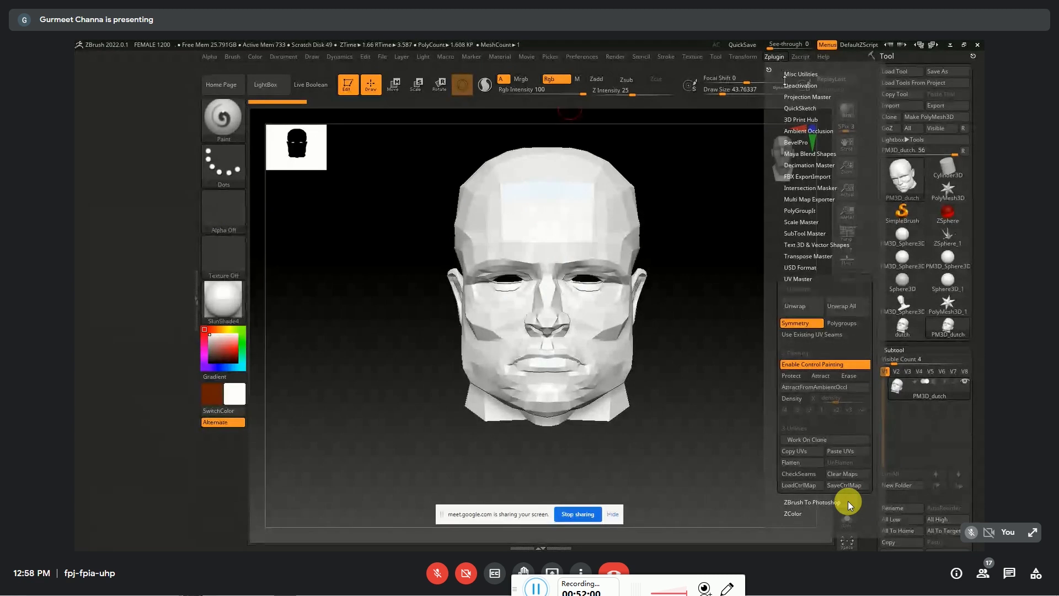
click(806, 366)
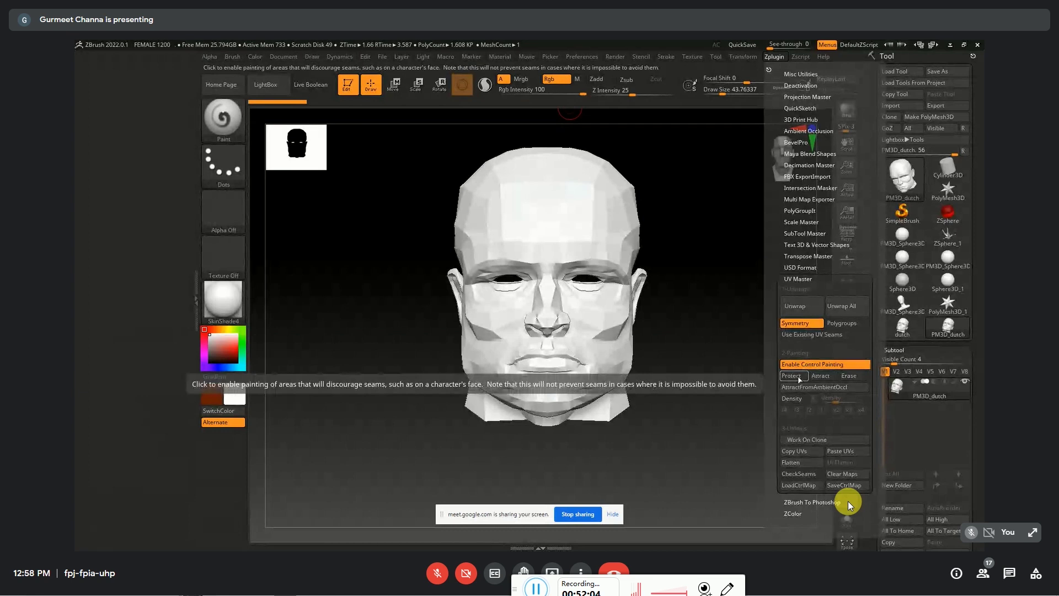
drag(506, 323, 506, 252)
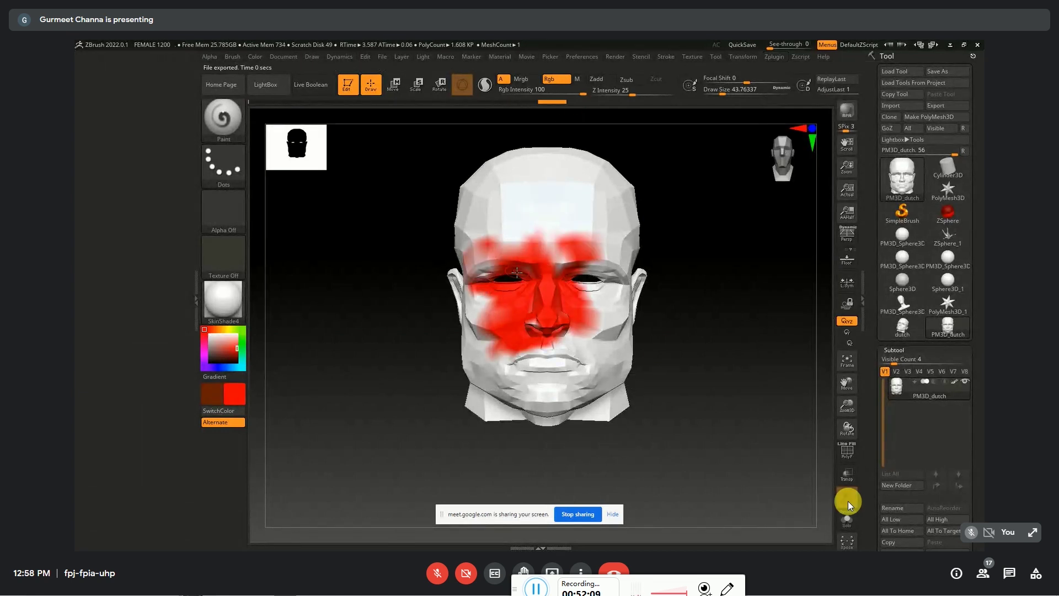
Enlarge the brush to about 116 and paint the face, jaw, back, temple and neck red
key(s)
drag(517, 274, 530, 274)
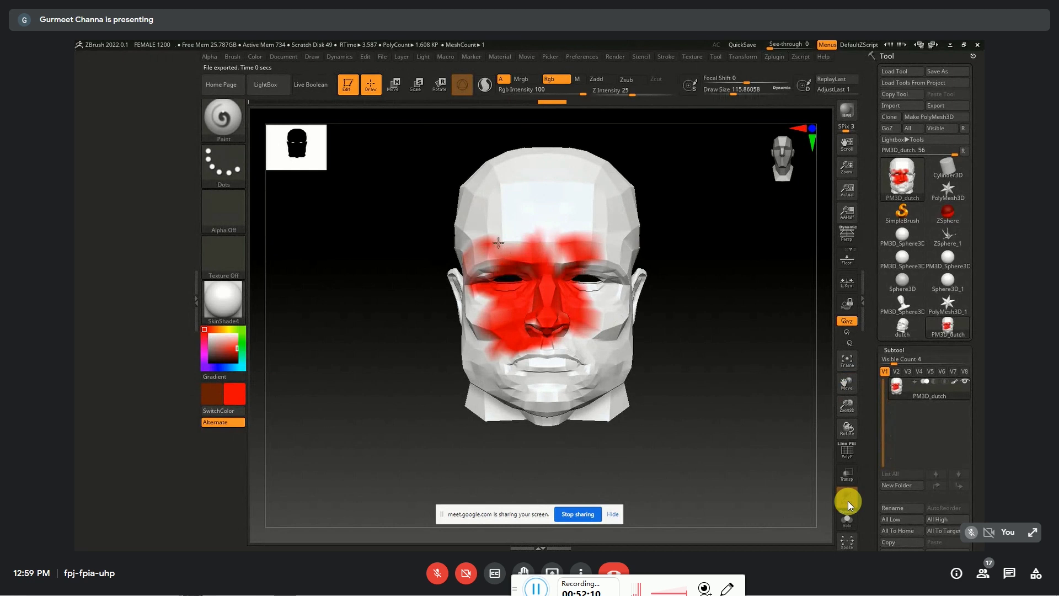
mouse_move(499, 242)
mouse_down()
mouse_move(591, 356)
mouse_move(464, 270)
mouse_move(534, 367)
mouse_move(613, 407)
mouse_move(503, 274)
mouse_up()
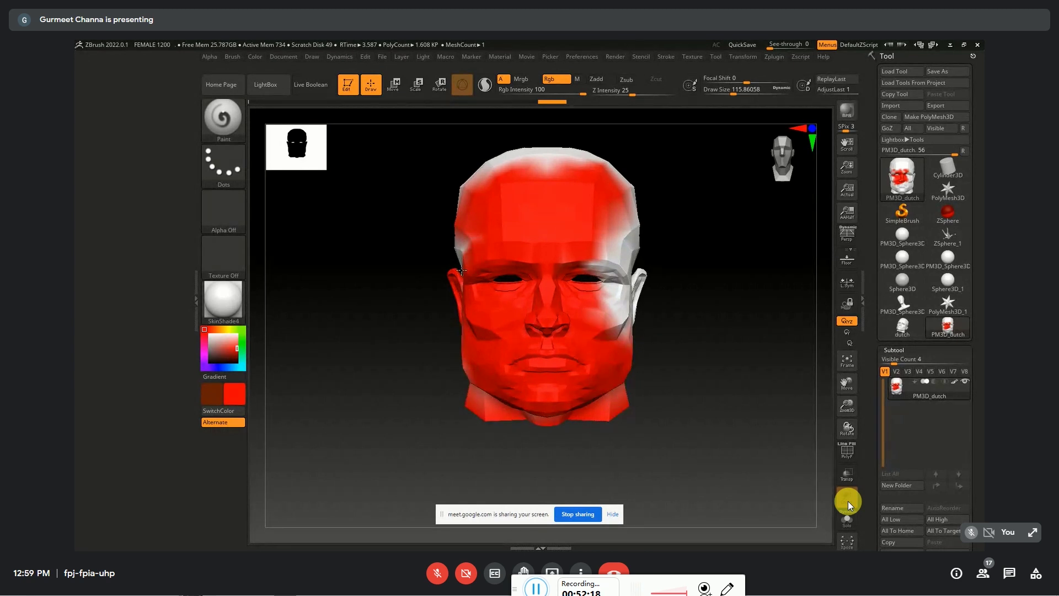
right_drag(502, 274, 544, 271)
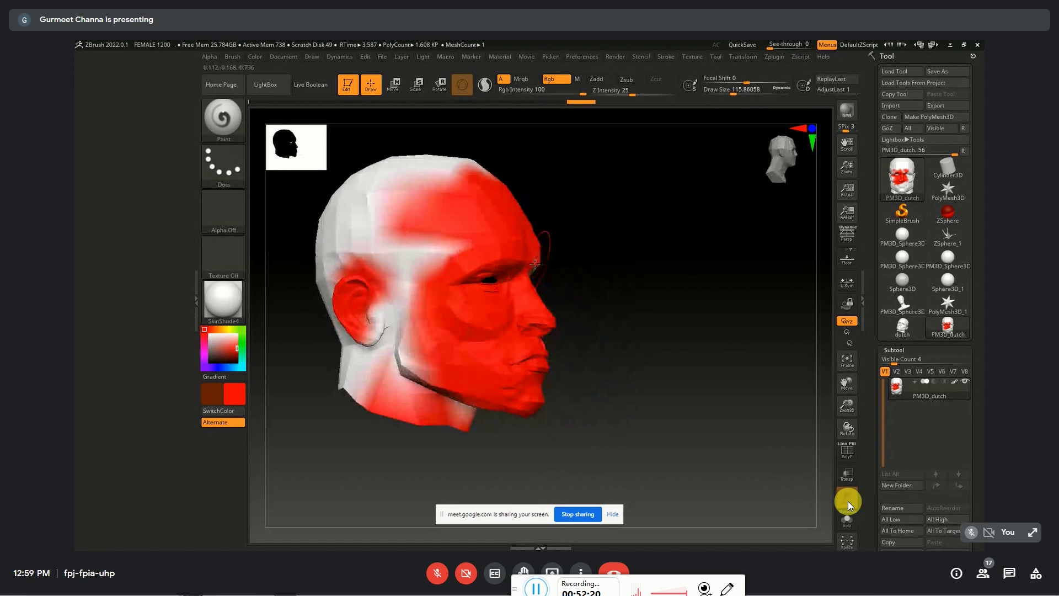
mouse_move(441, 248)
mouse_down()
mouse_move(448, 382)
mouse_move(354, 359)
mouse_up()
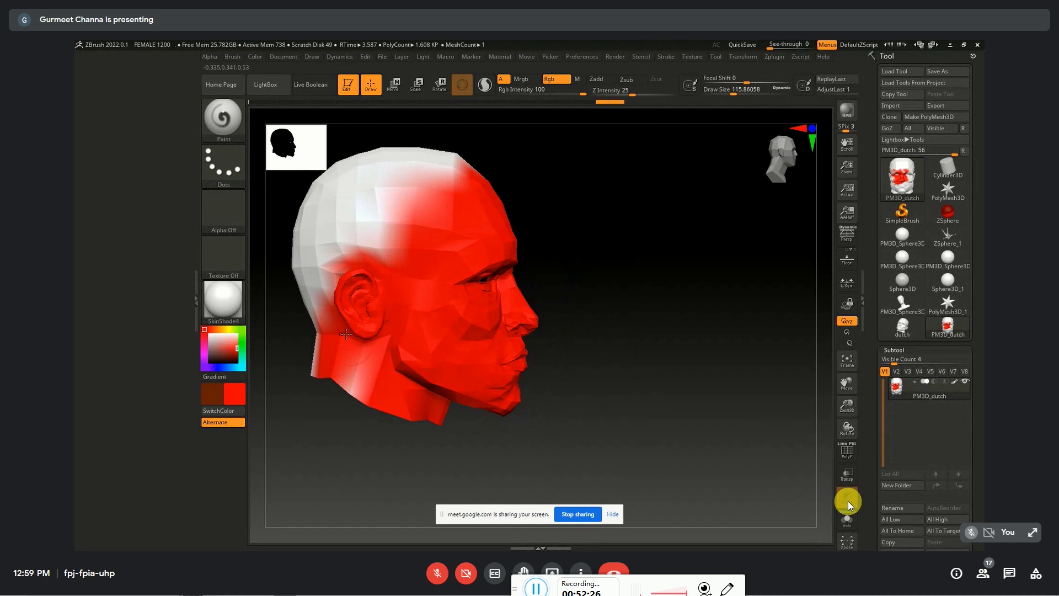
alt+right_drag(360, 363, 407, 399)
mouse_move(407, 399)
mouse_down()
mouse_move(413, 234)
mouse_move(515, 227)
mouse_move(420, 331)
mouse_move(414, 441)
mouse_move(353, 236)
mouse_move(366, 281)
mouse_up()
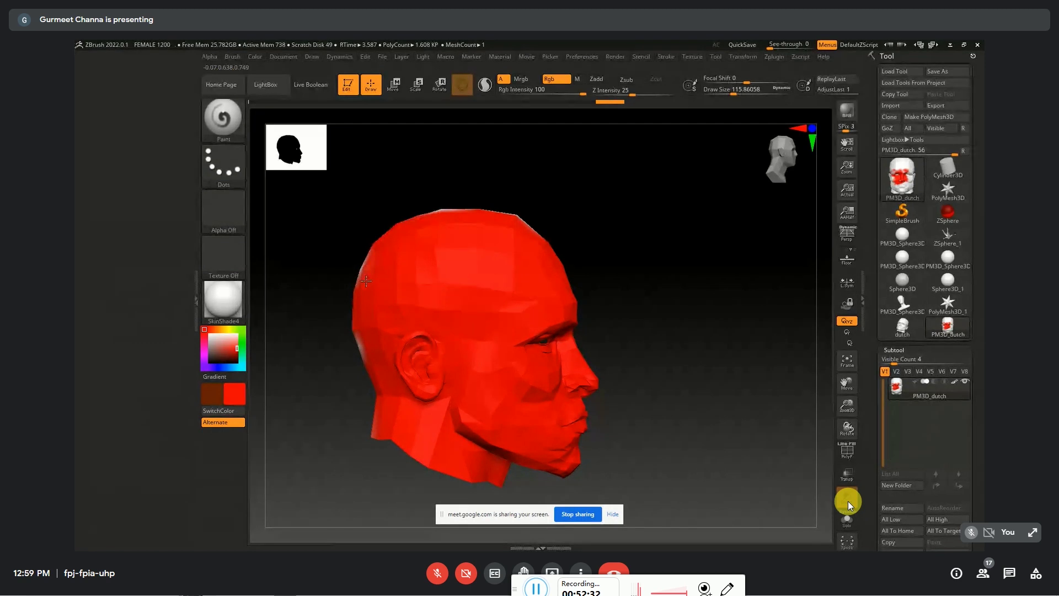
mouse_move(551, 199)
mouse_down()
mouse_move(497, 293)
mouse_move(513, 296)
mouse_move(509, 284)
mouse_up()
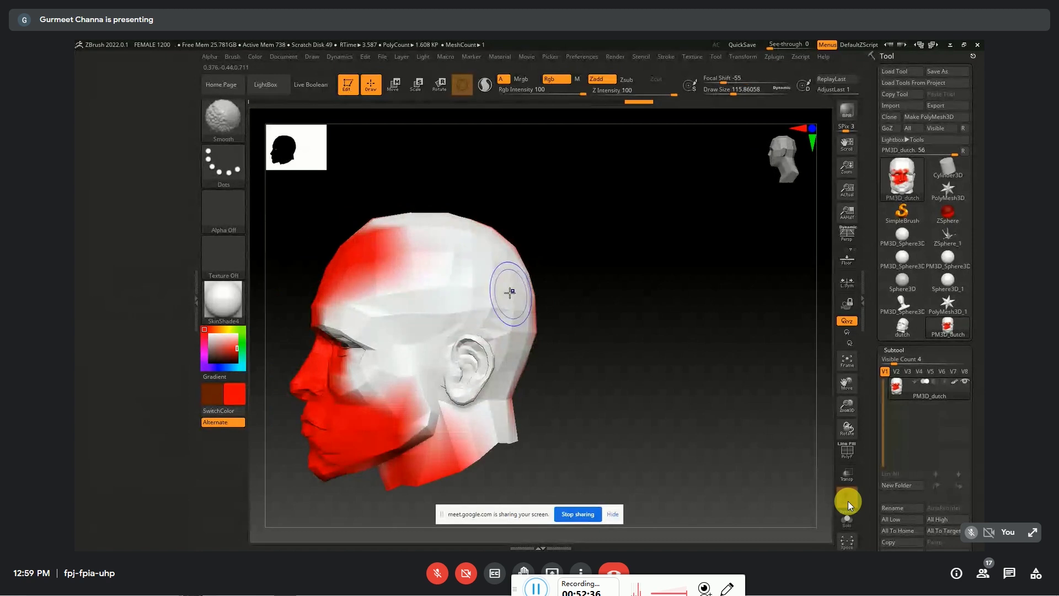
mouse_move(410, 324)
mouse_down()
mouse_move(387, 287)
mouse_move(397, 354)
mouse_move(332, 337)
mouse_move(452, 359)
mouse_move(499, 439)
mouse_move(435, 219)
mouse_move(386, 232)
mouse_move(441, 253)
mouse_move(497, 336)
mouse_move(398, 399)
mouse_move(358, 364)
mouse_move(365, 314)
mouse_up()
mouse_move(490, 288)
mouse_down()
mouse_move(449, 398)
mouse_move(502, 381)
mouse_move(527, 422)
mouse_move(454, 451)
mouse_up()
Paint the last white skull patch red and rotate the head to check all sides
right_drag(454, 451, 433, 438)
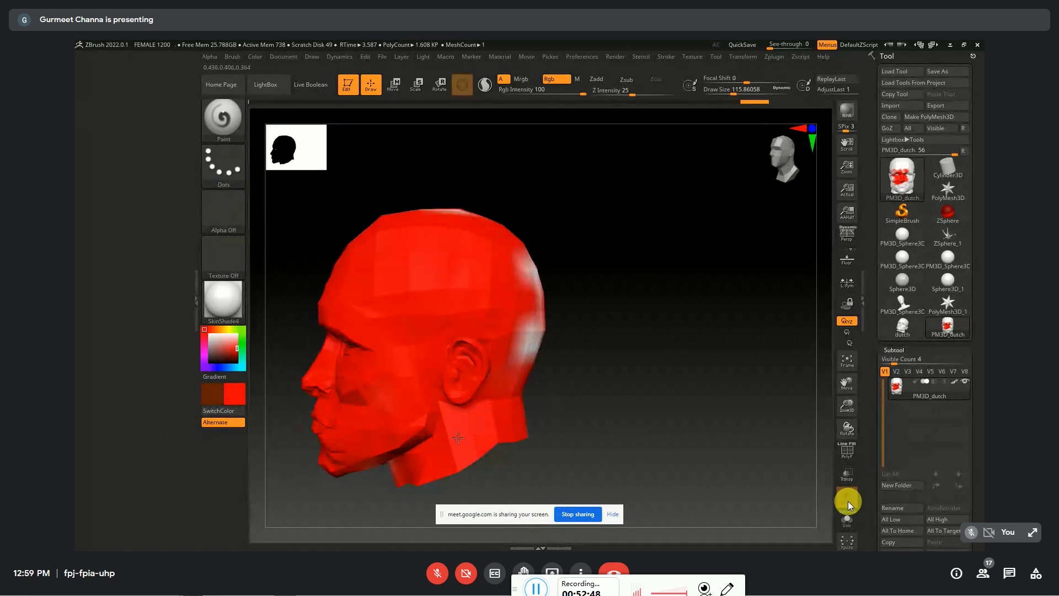
mouse_move(515, 388)
mouse_down()
mouse_move(543, 260)
mouse_move(557, 276)
mouse_up()
mouse_move(626, 258)
mouse_down()
mouse_move(541, 236)
mouse_move(454, 236)
mouse_up()
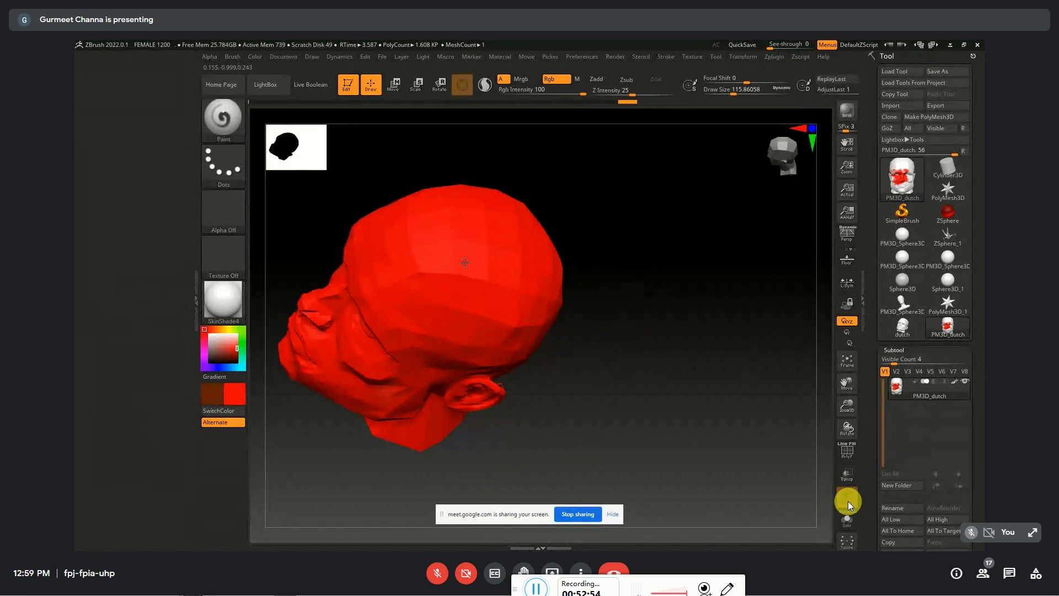
mouse_move(420, 188)
mouse_down()
mouse_move(412, 215)
mouse_move(469, 276)
mouse_move(507, 341)
mouse_up()
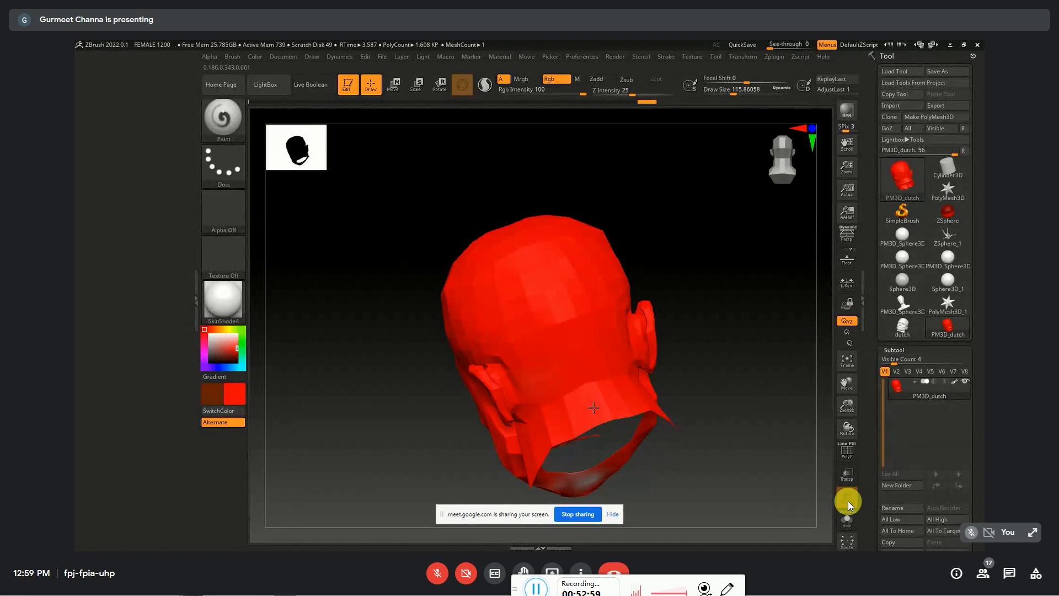
mouse_move(590, 445)
mouse_down()
mouse_move(647, 423)
mouse_move(566, 361)
mouse_up()
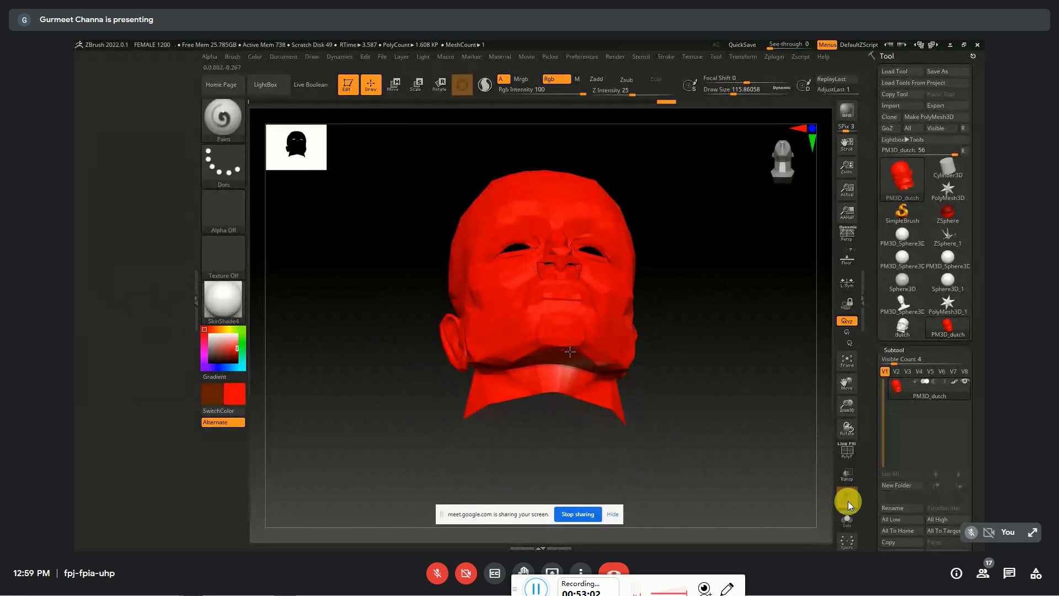
mouse_move(636, 369)
shift+mouse_down()
mouse_move(631, 413)
mouse_move(692, 411)
mouse_move(671, 392)
shift+mouse_up()
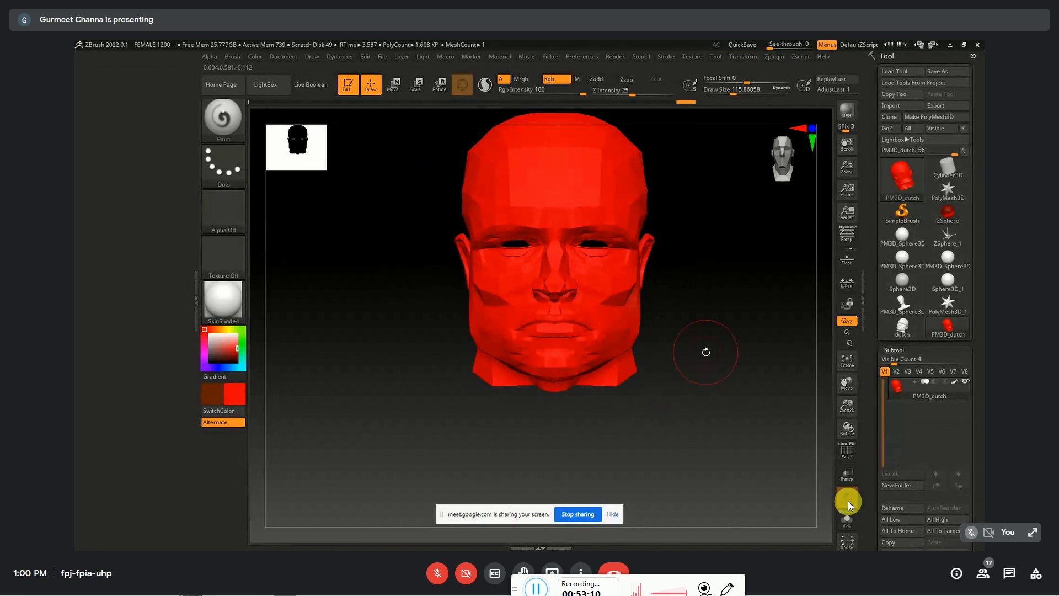
mouse_move(707, 352)
mouse_down()
mouse_move(745, 415)
mouse_move(648, 436)
mouse_up()
Show the PolyFrame wireframe, switch control painting to Protect, and shrink the brush to about 7.5
key(shift+f)
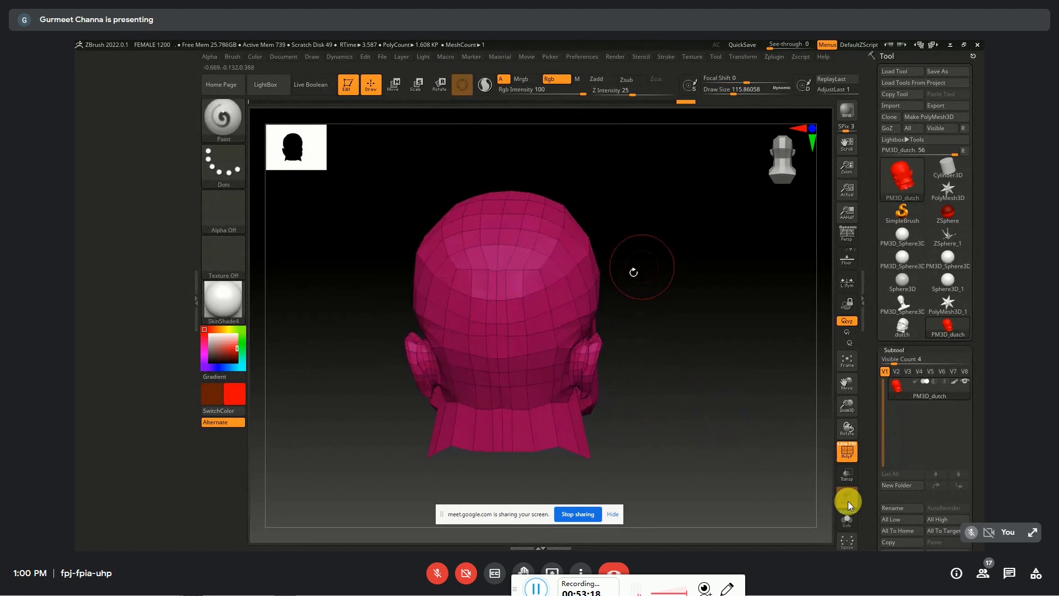
click(780, 59)
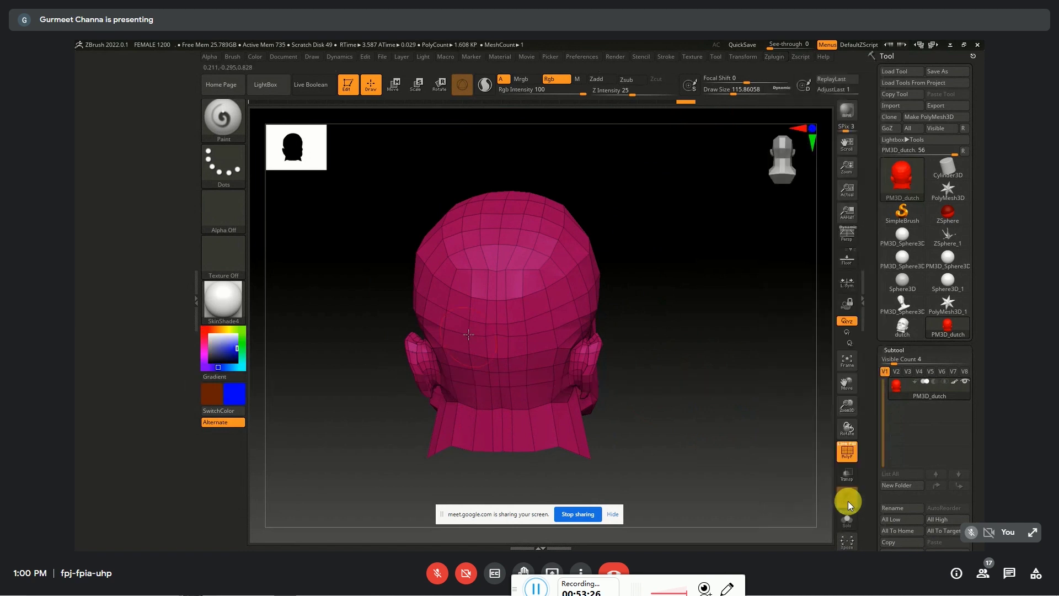
key(s)
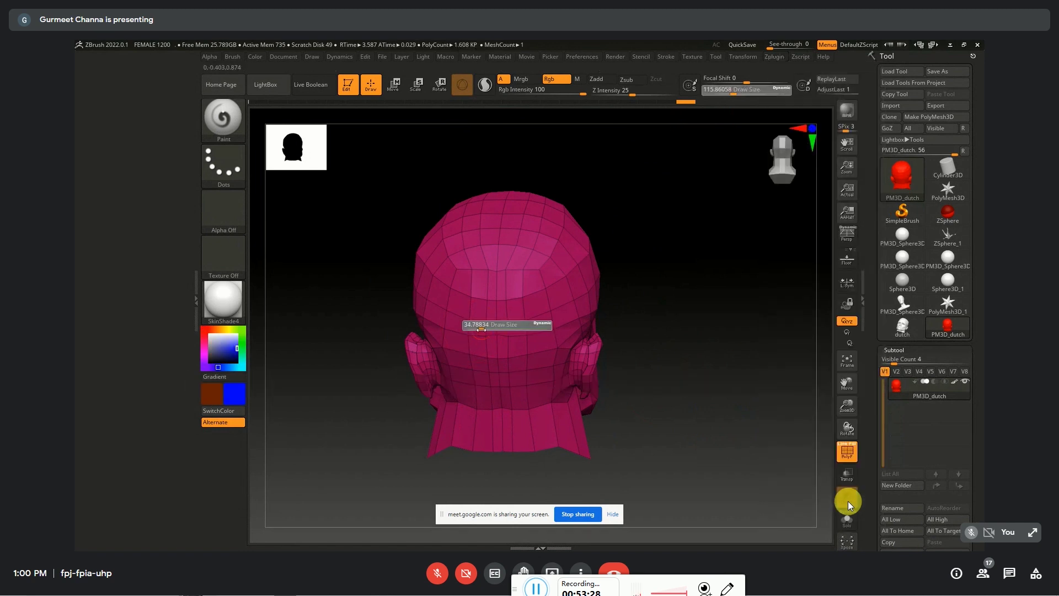
drag(473, 333, 474, 330)
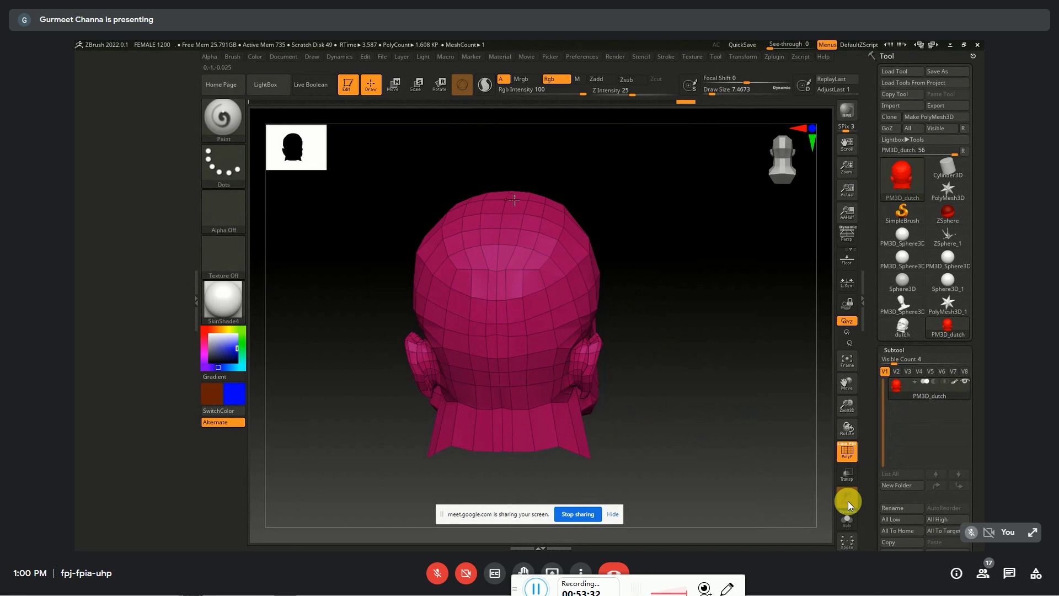
right_drag(514, 199, 512, 245)
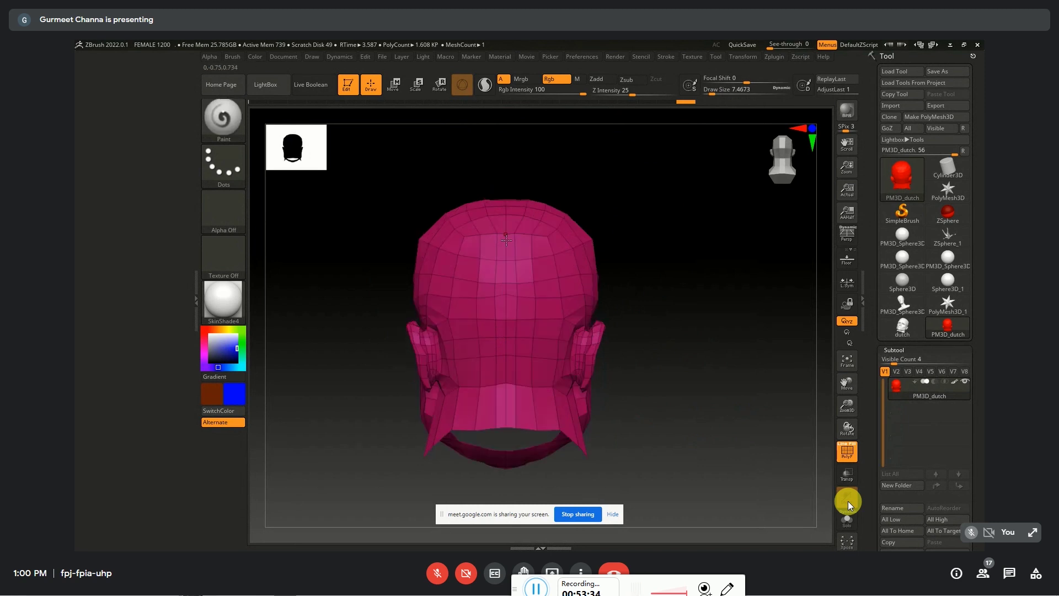
Set brush size to about 25 and paint a protect stripe from forehead over the crown to the nape
key(s)
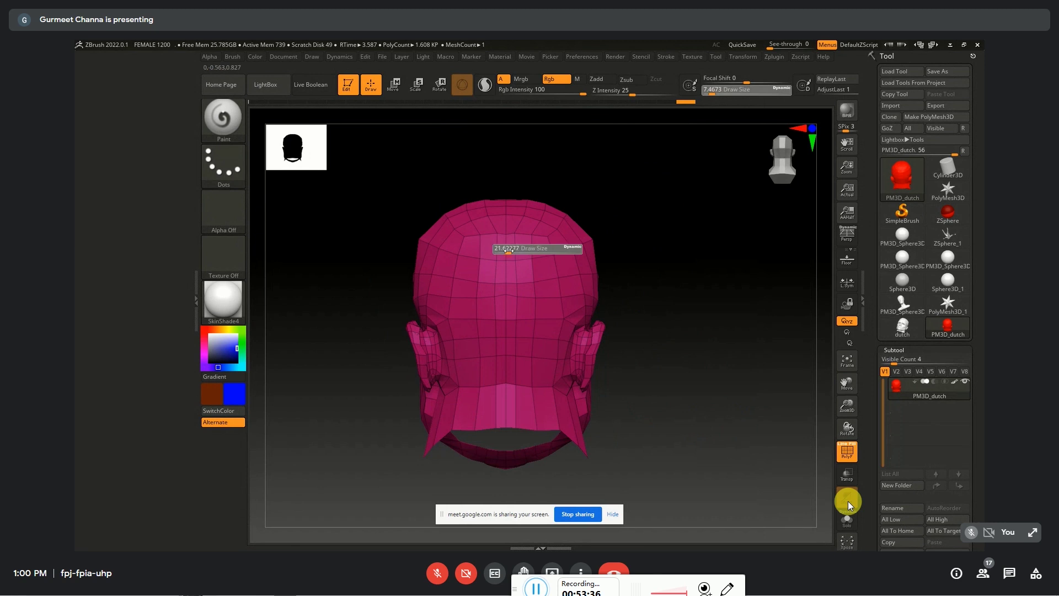
click(508, 251)
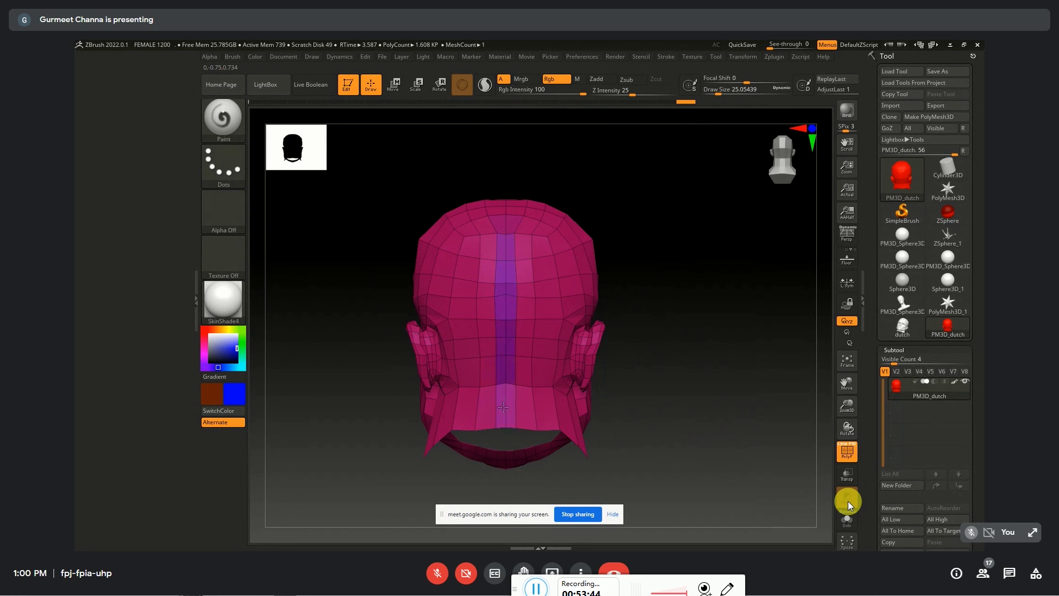
mouse_move(504, 407)
mouse_down()
mouse_move(504, 422)
mouse_move(577, 355)
mouse_up()
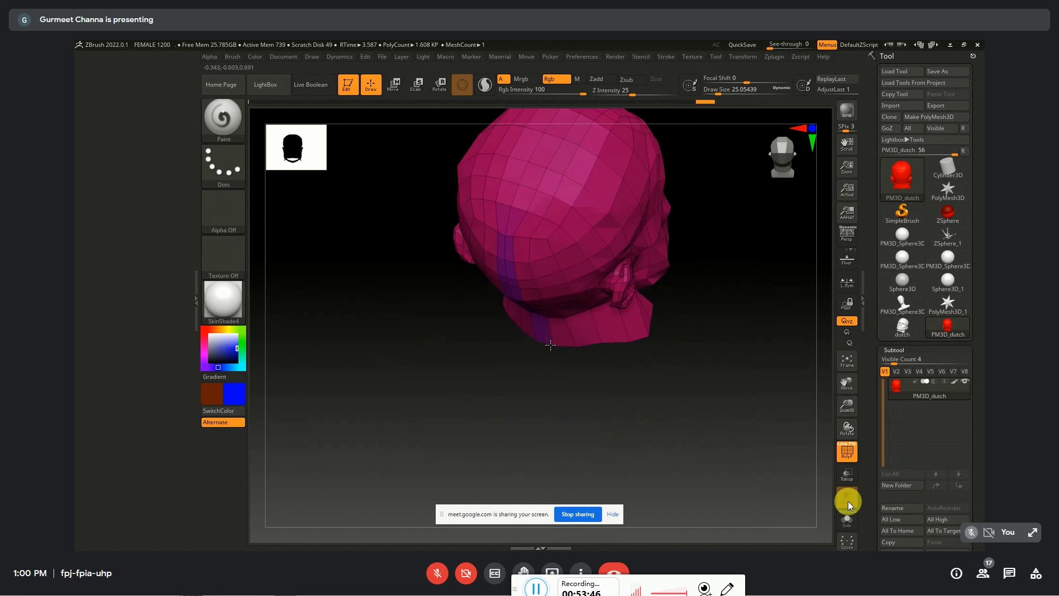
mouse_move(591, 391)
mouse_down()
mouse_move(581, 418)
mouse_move(572, 406)
mouse_up()
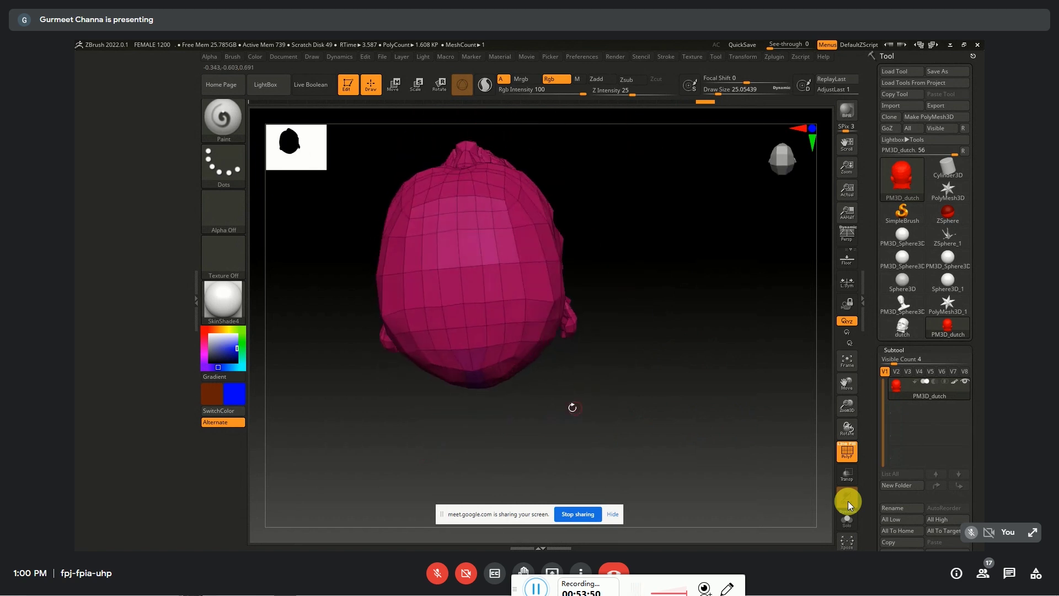
drag(457, 187, 475, 362)
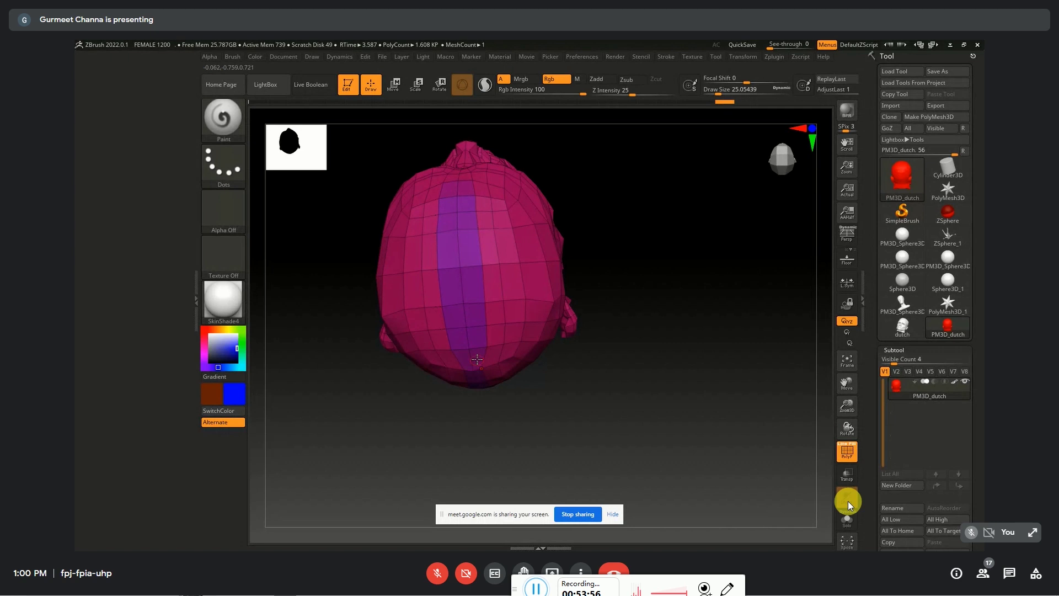
mouse_move(615, 397)
mouse_down()
mouse_move(620, 267)
mouse_move(646, 305)
mouse_move(610, 314)
mouse_move(547, 303)
mouse_up()
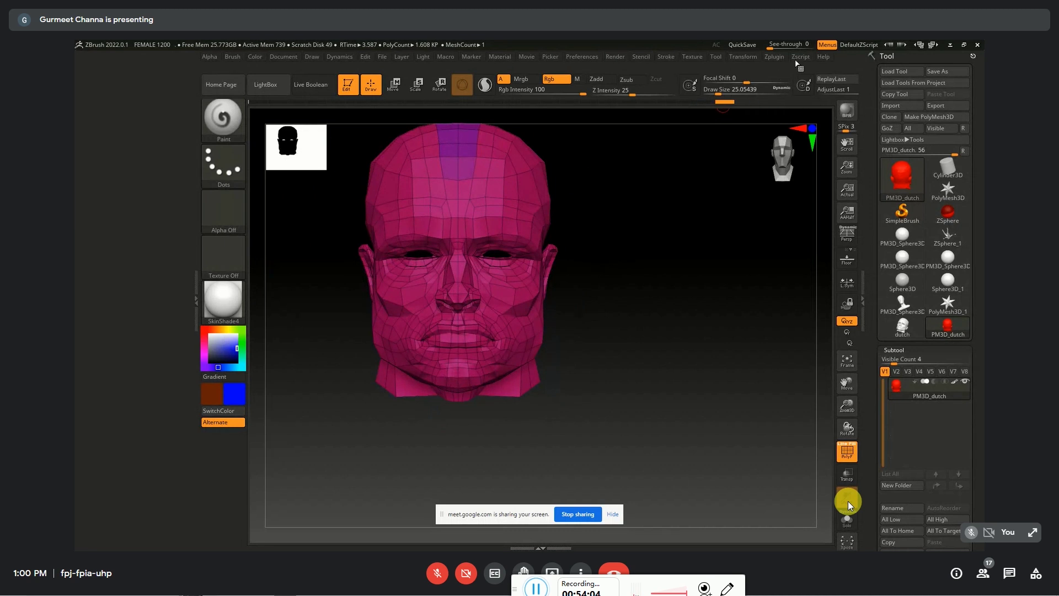
click(779, 58)
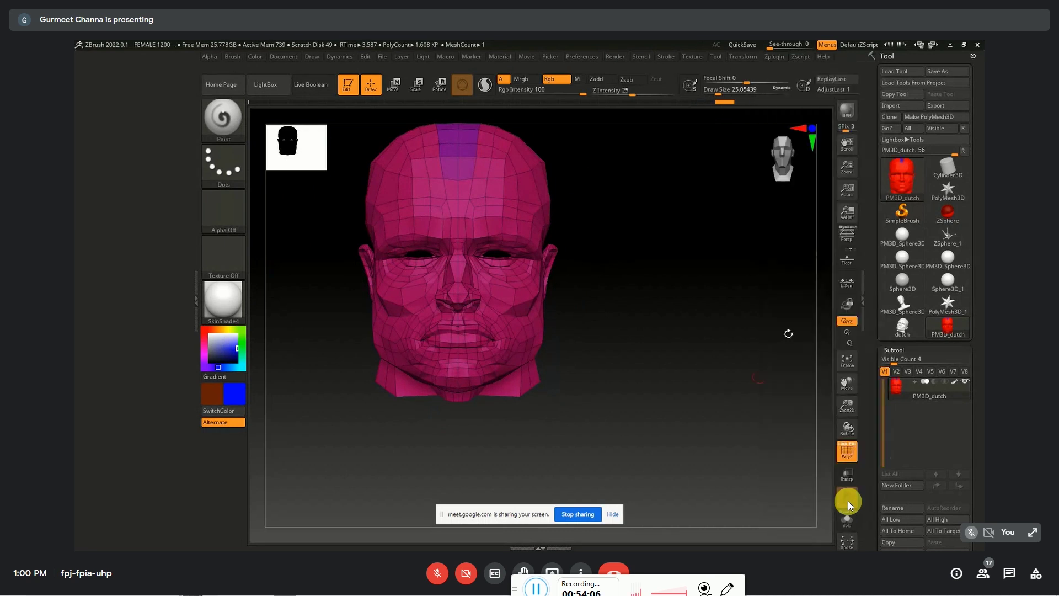
Run UV Master Unwrap on the dutch head, then Flatten it to show the UV layout
click(778, 57)
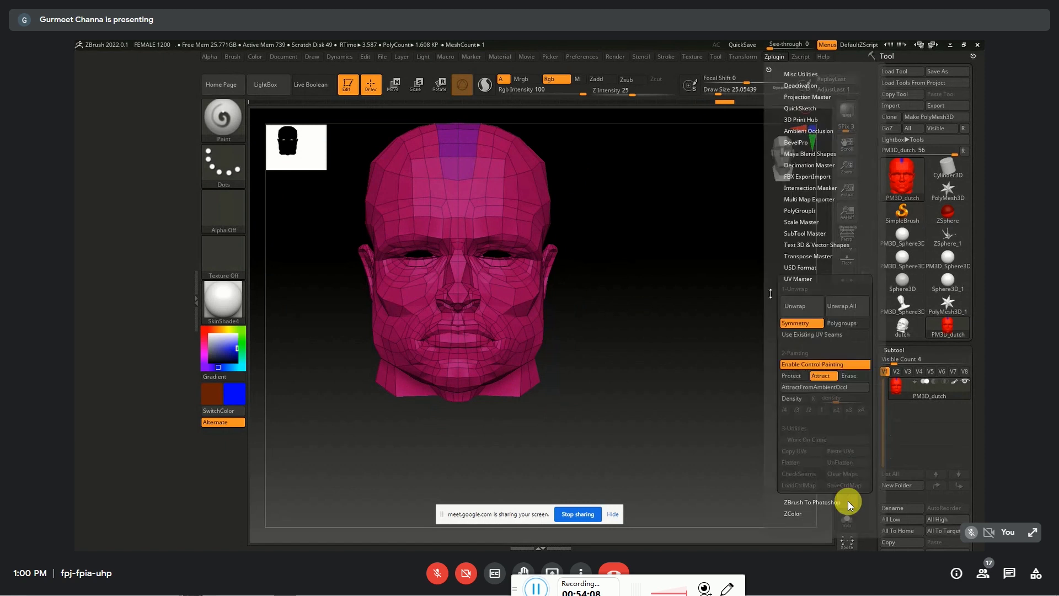
click(795, 306)
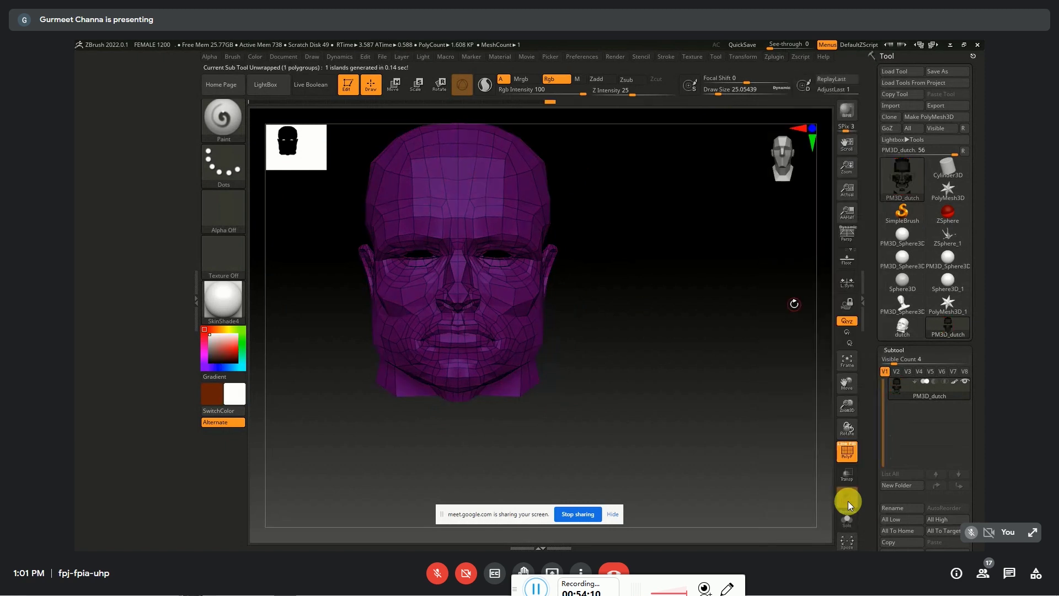
click(775, 57)
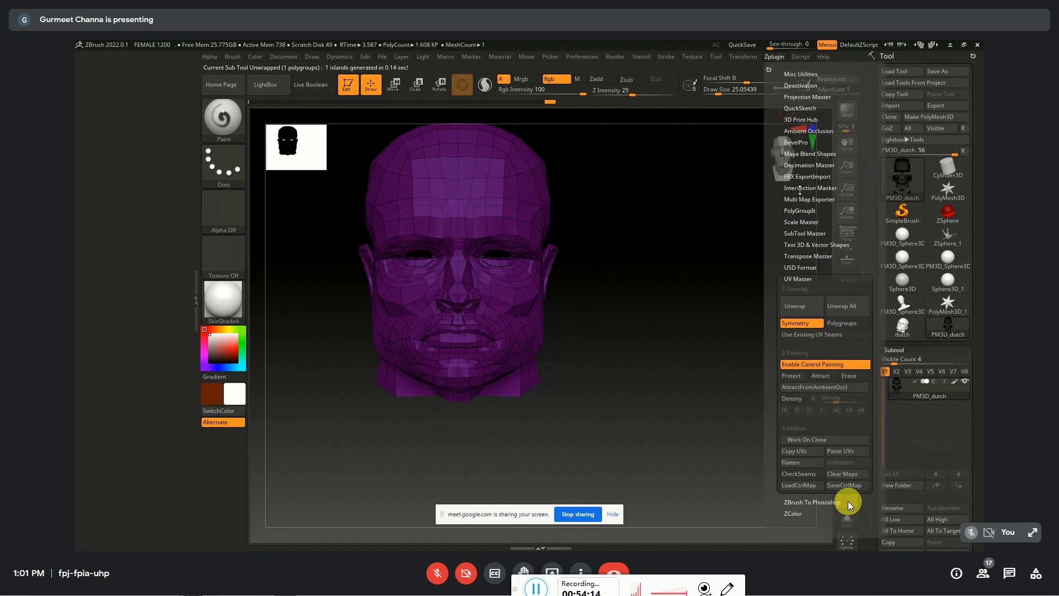
click(800, 463)
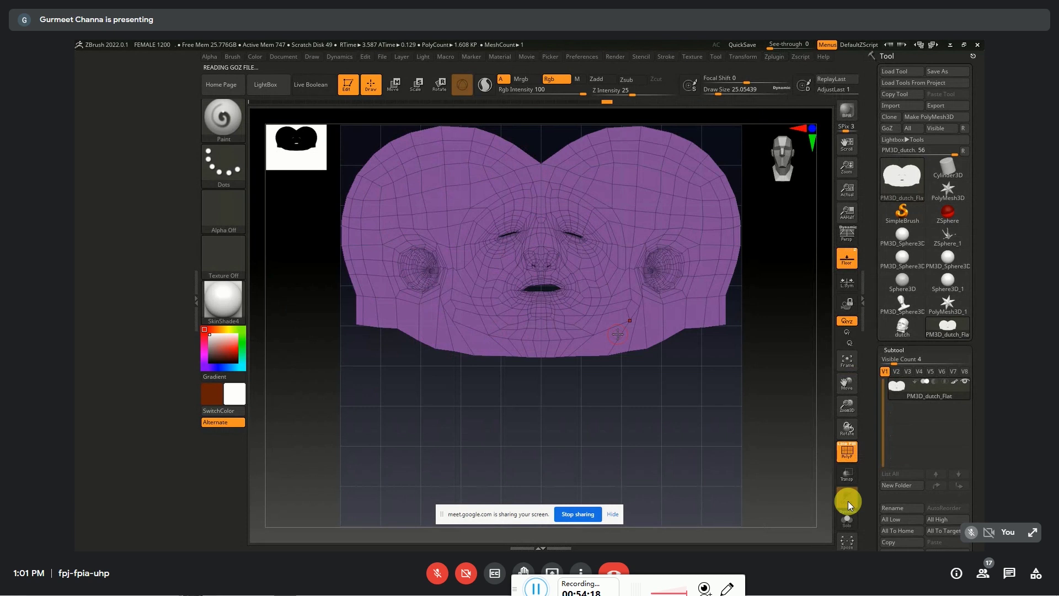